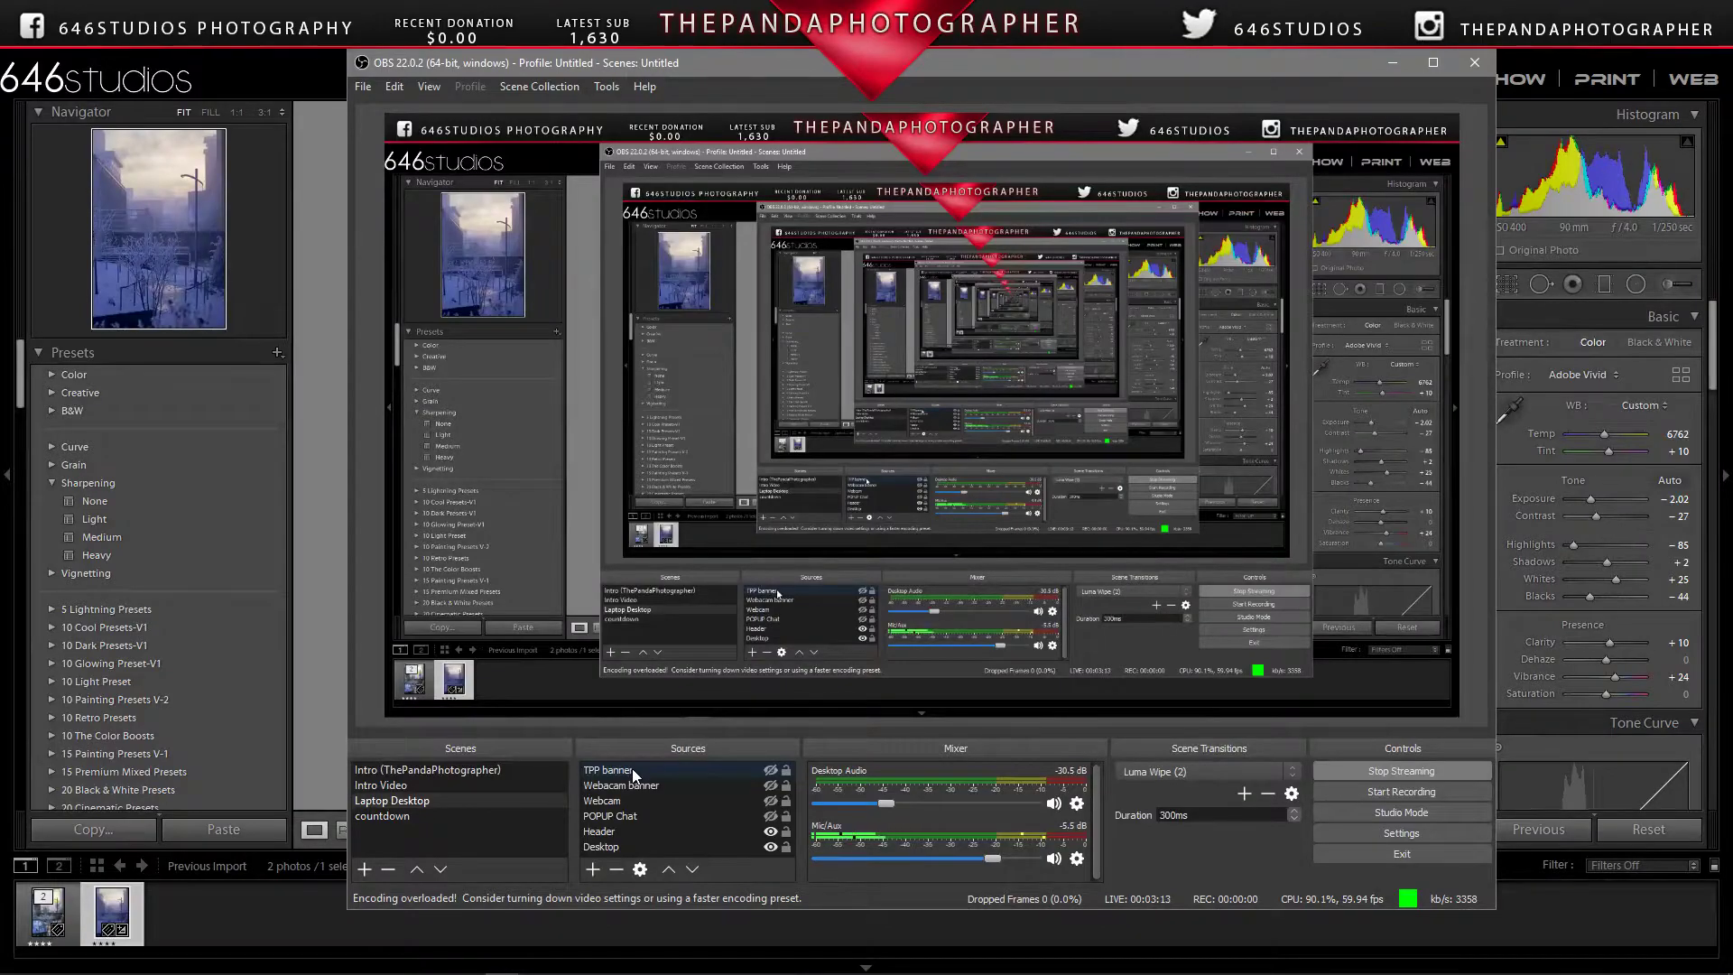
# Step: Minimize OBS and set up a reference comparison in Lightroom, with the finished edit _DSC8002-Edit.tif as the reference photo
pyautogui.click(1390, 65)
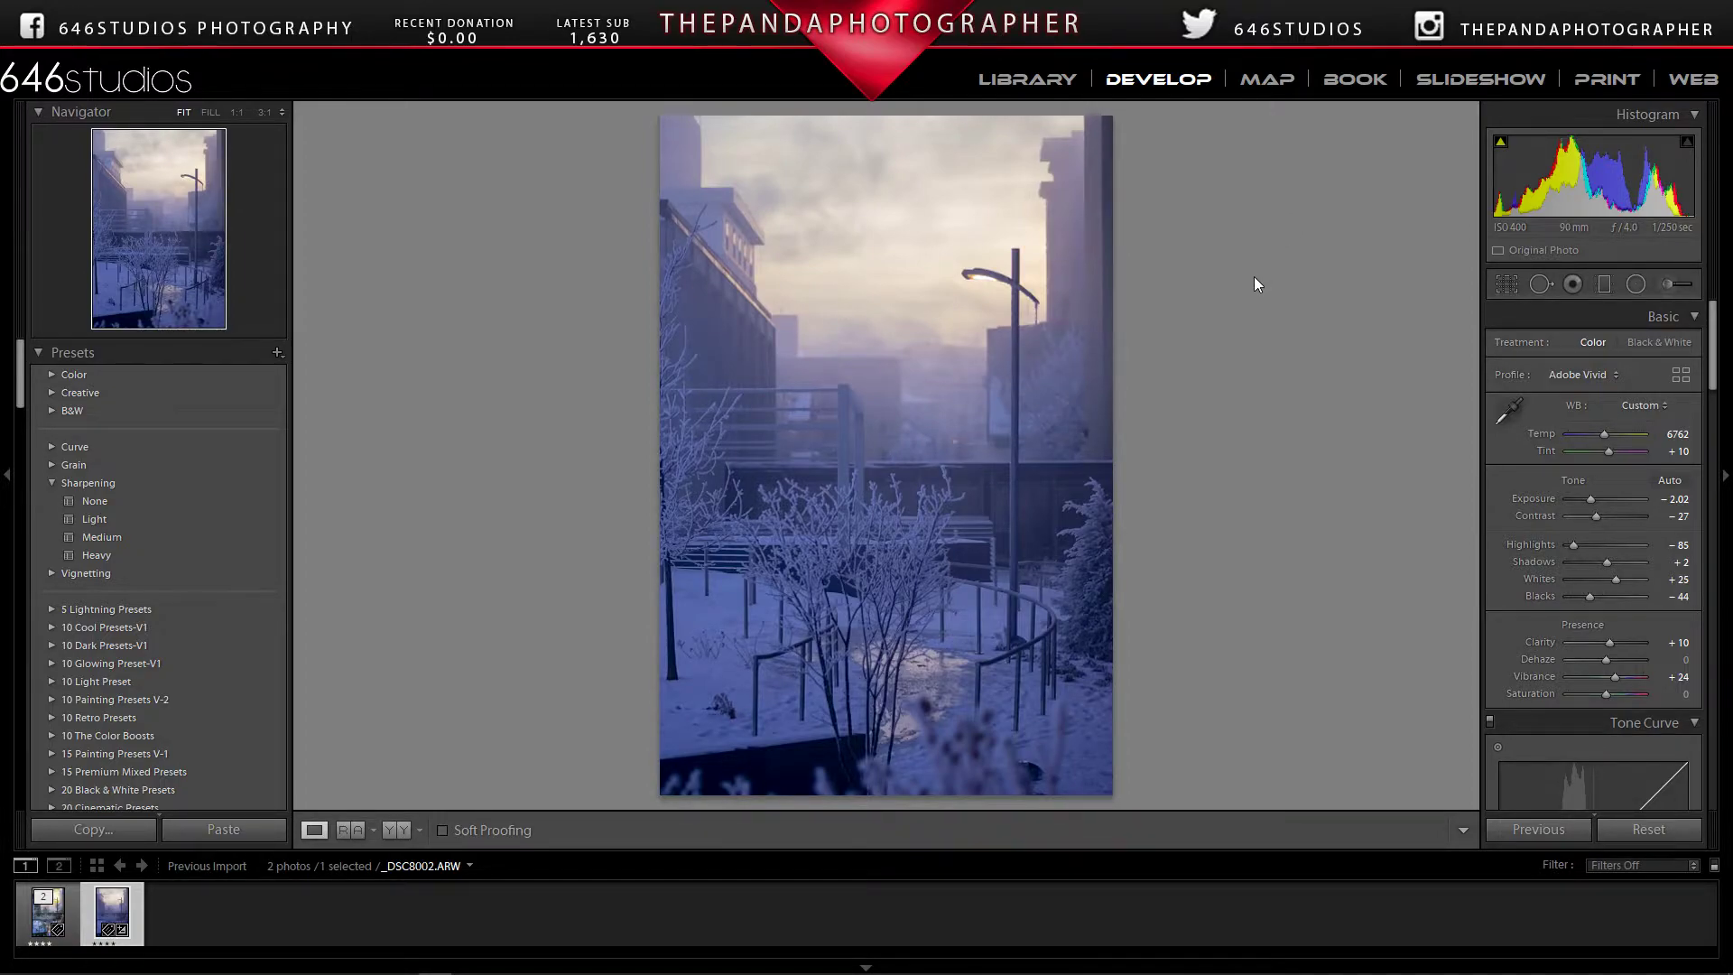
pyautogui.click(352, 830)
pyautogui.moveTo(38, 916); pyautogui.dragTo(474, 683)
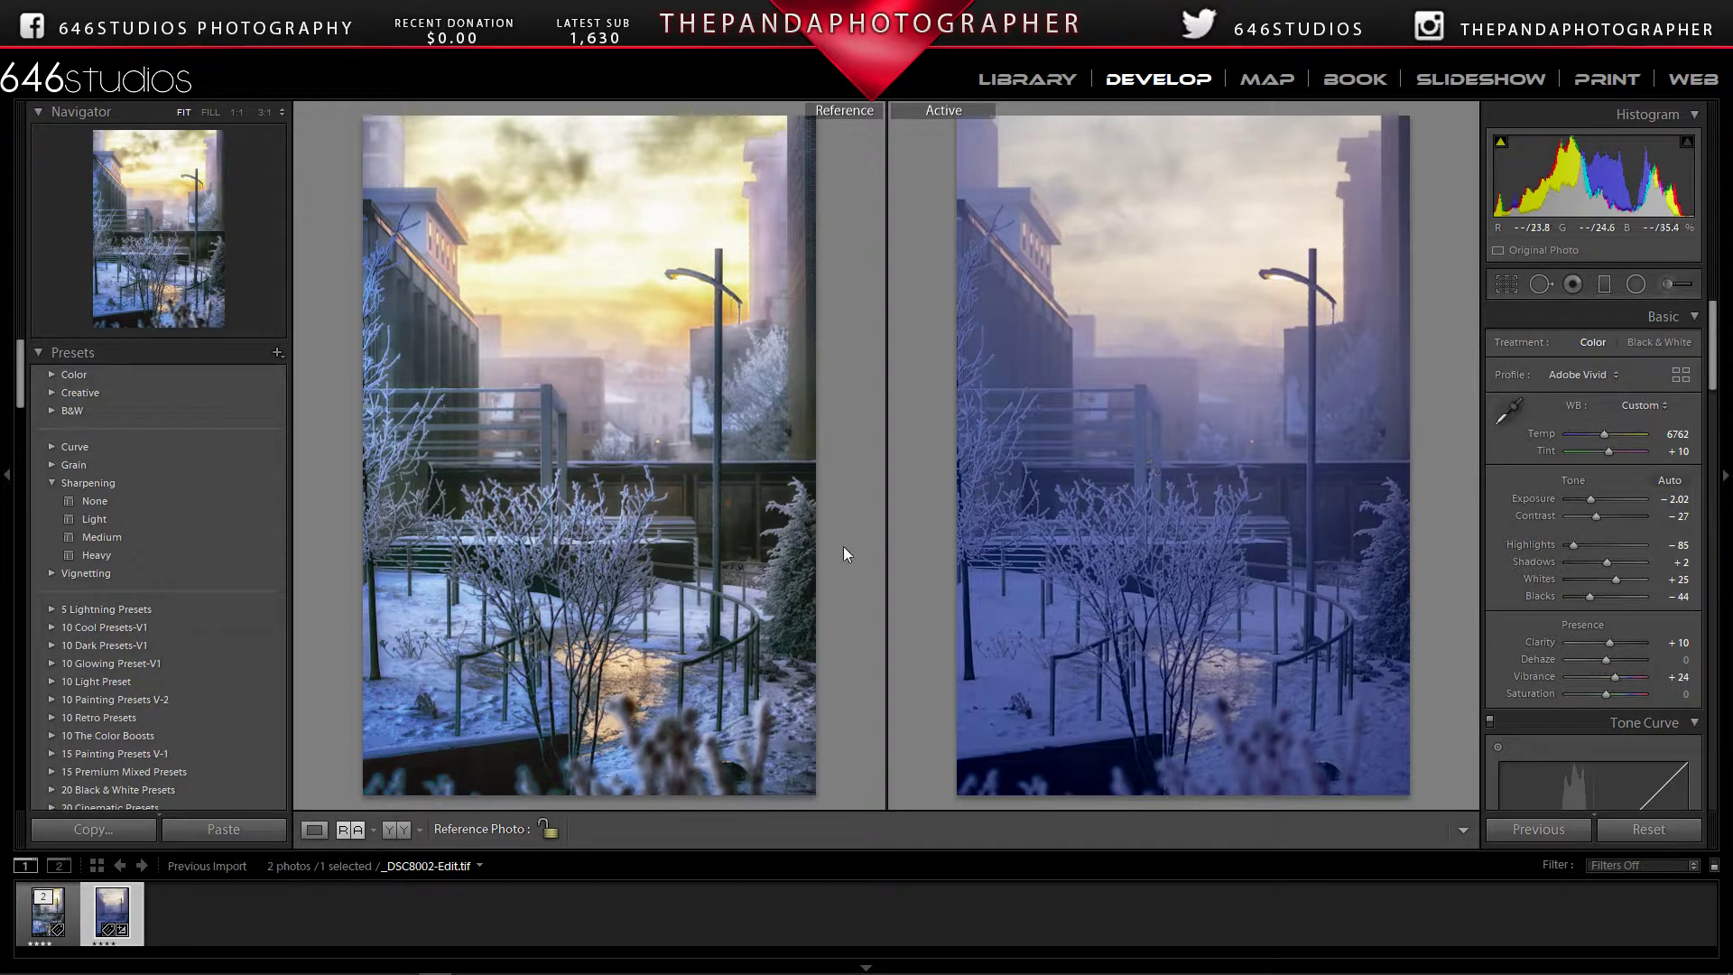
# Step: Compare the frosted branches at 1:1 in the reference and active photos, then return both to the fitted view
pyautogui.click(648, 532)
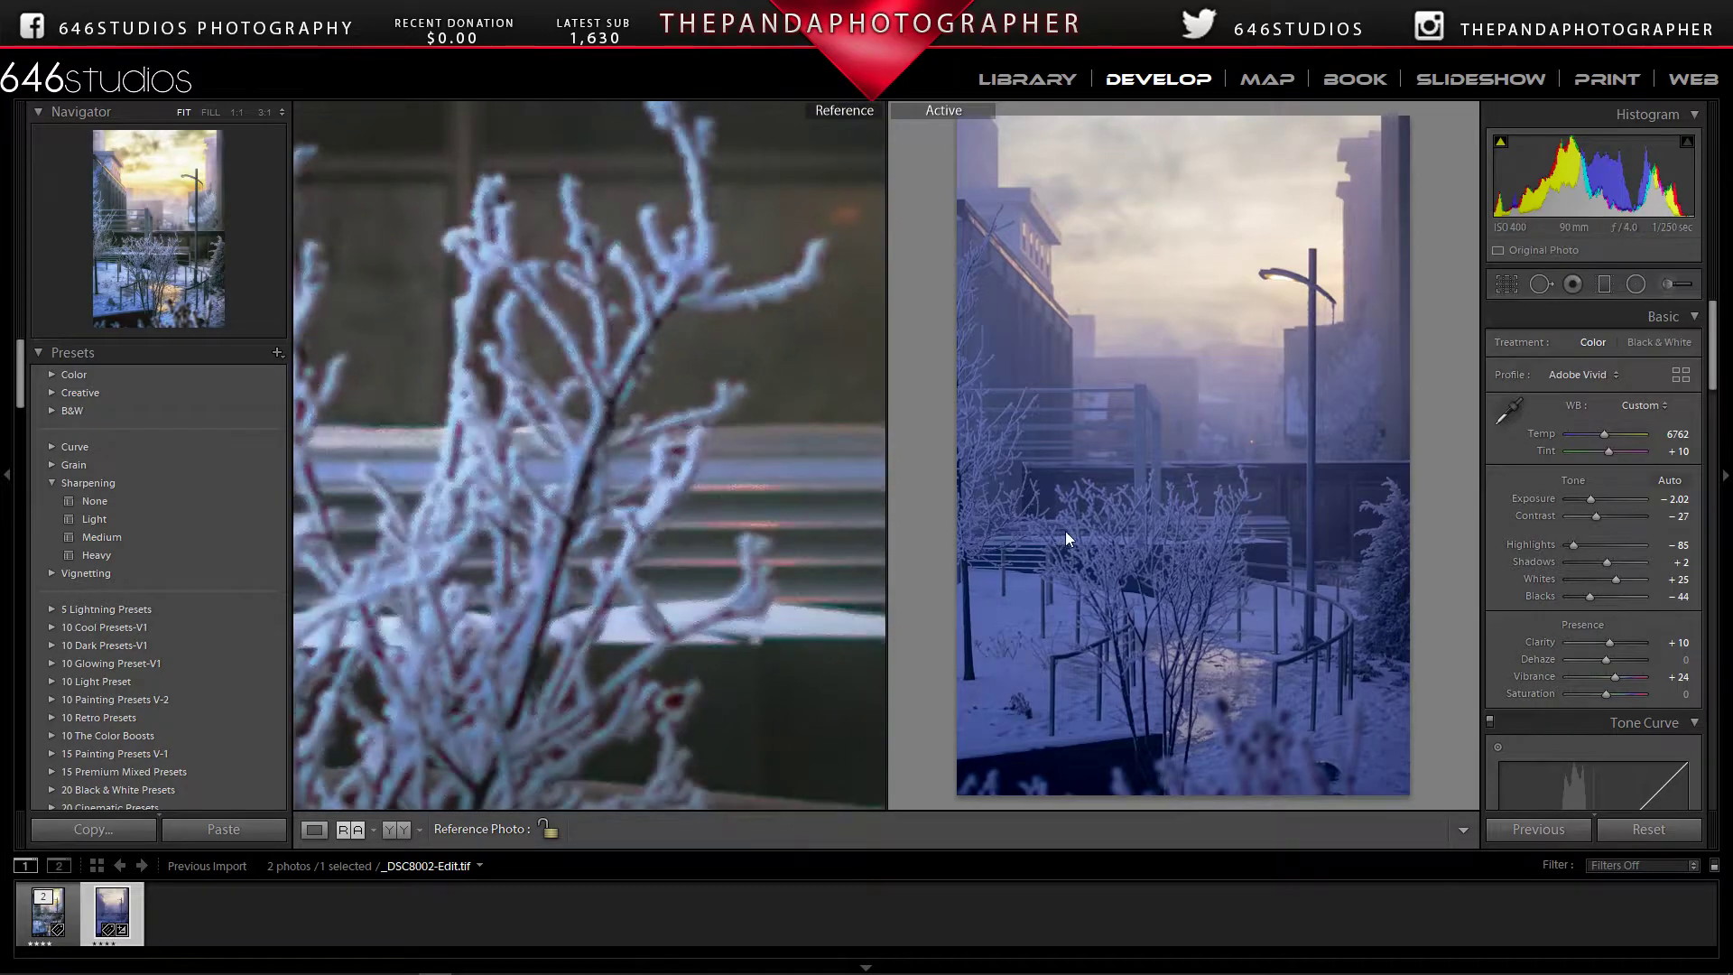
pyautogui.click(1178, 504)
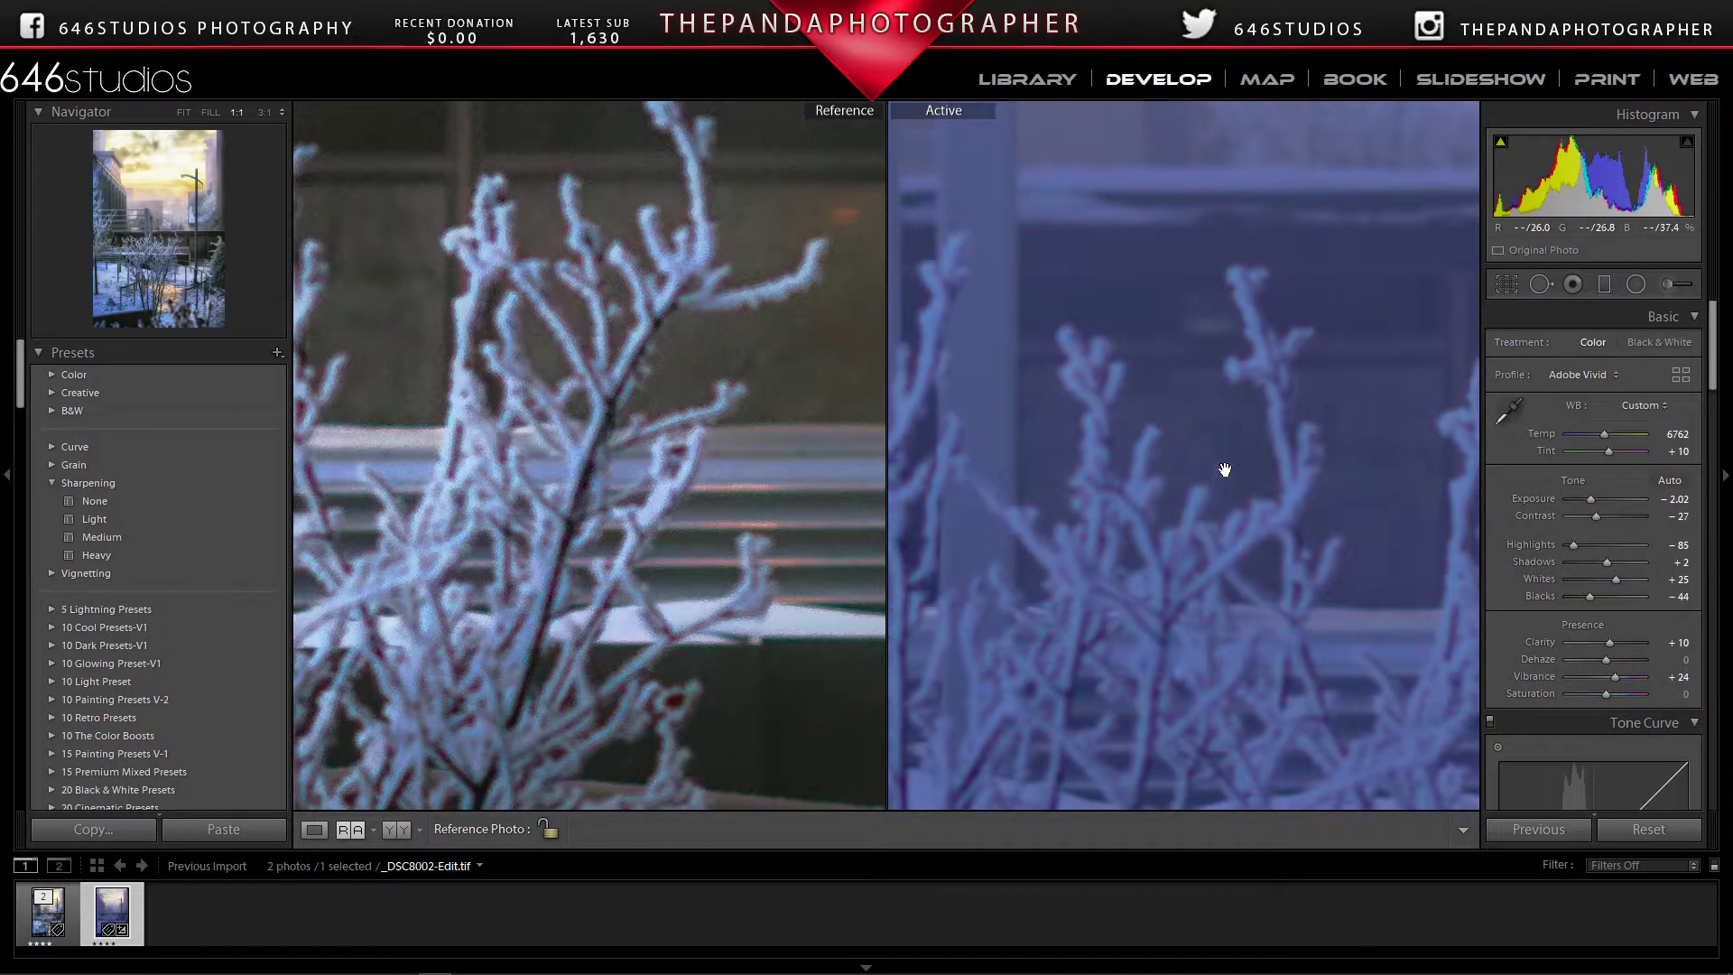
pyautogui.click(1149, 476)
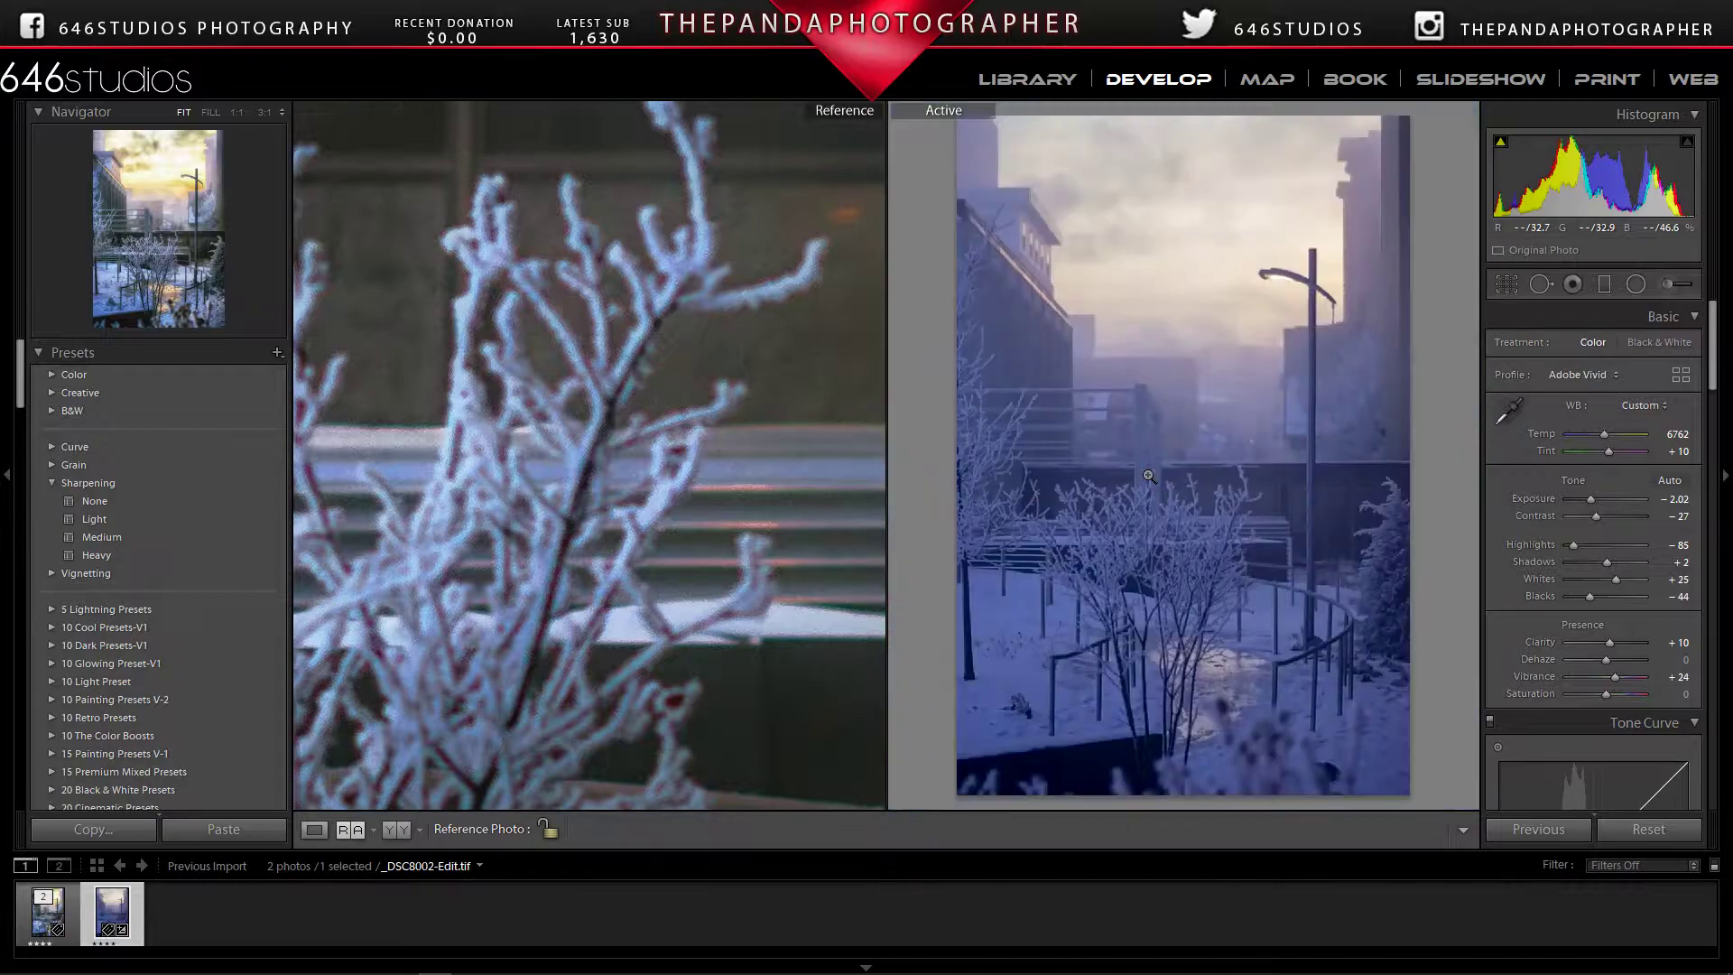
pyautogui.click(1249, 491)
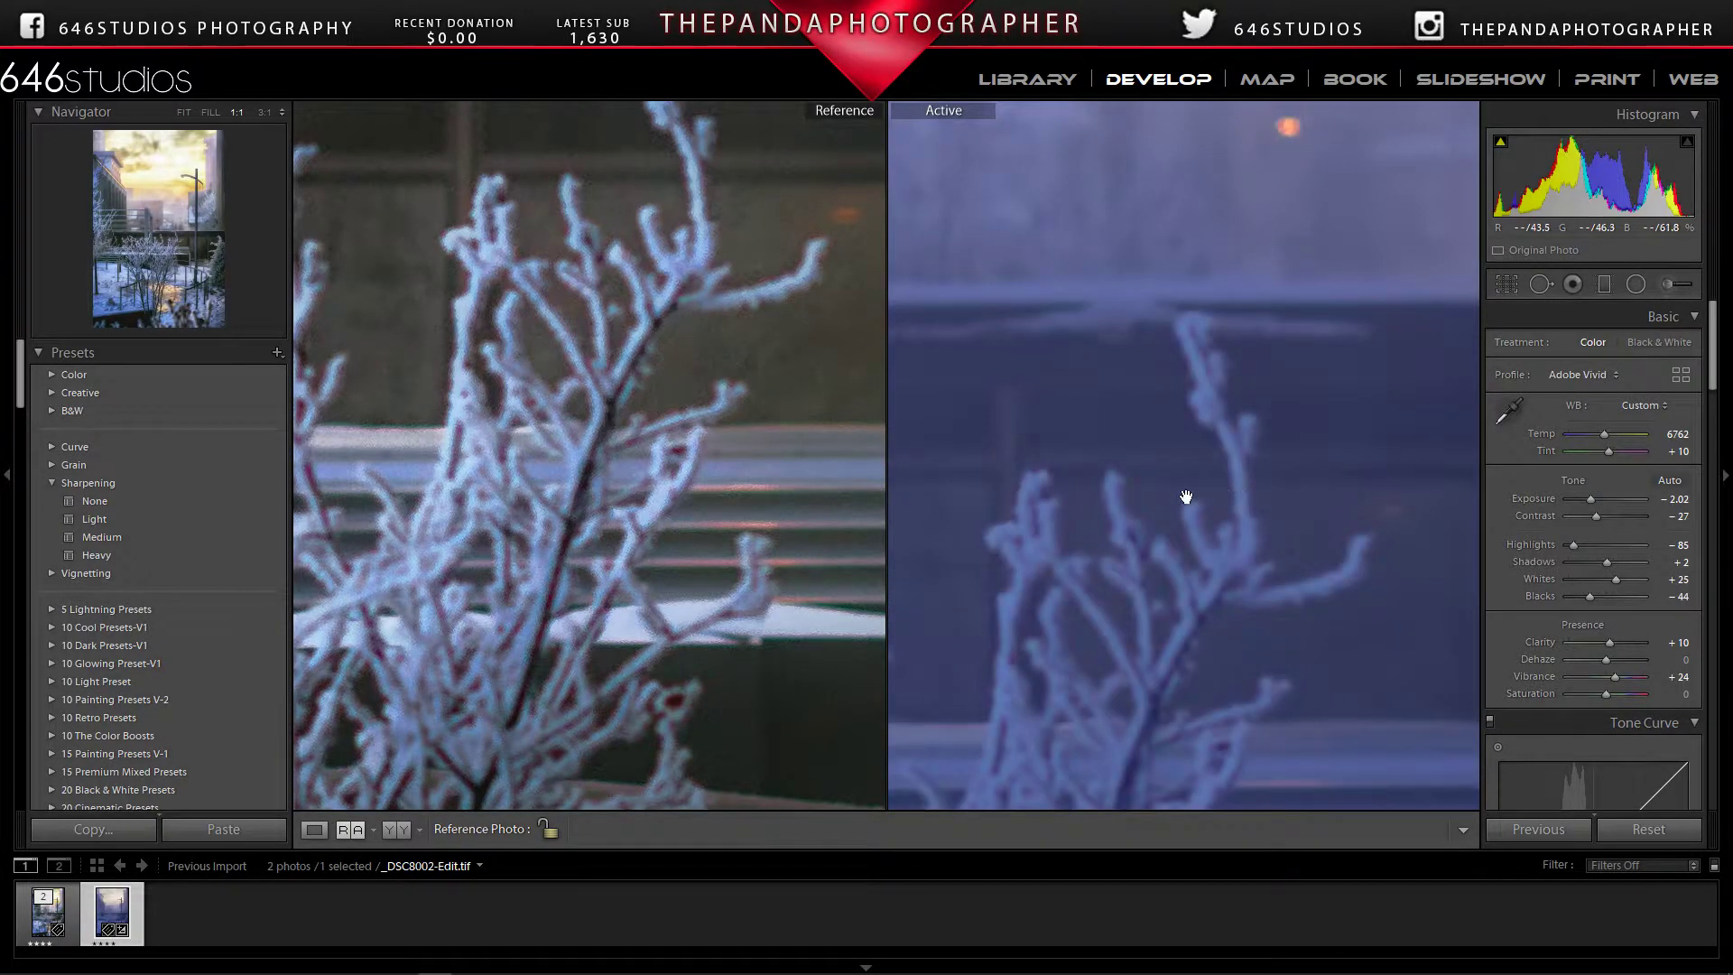
pyautogui.click(583, 455)
pyautogui.click(657, 499)
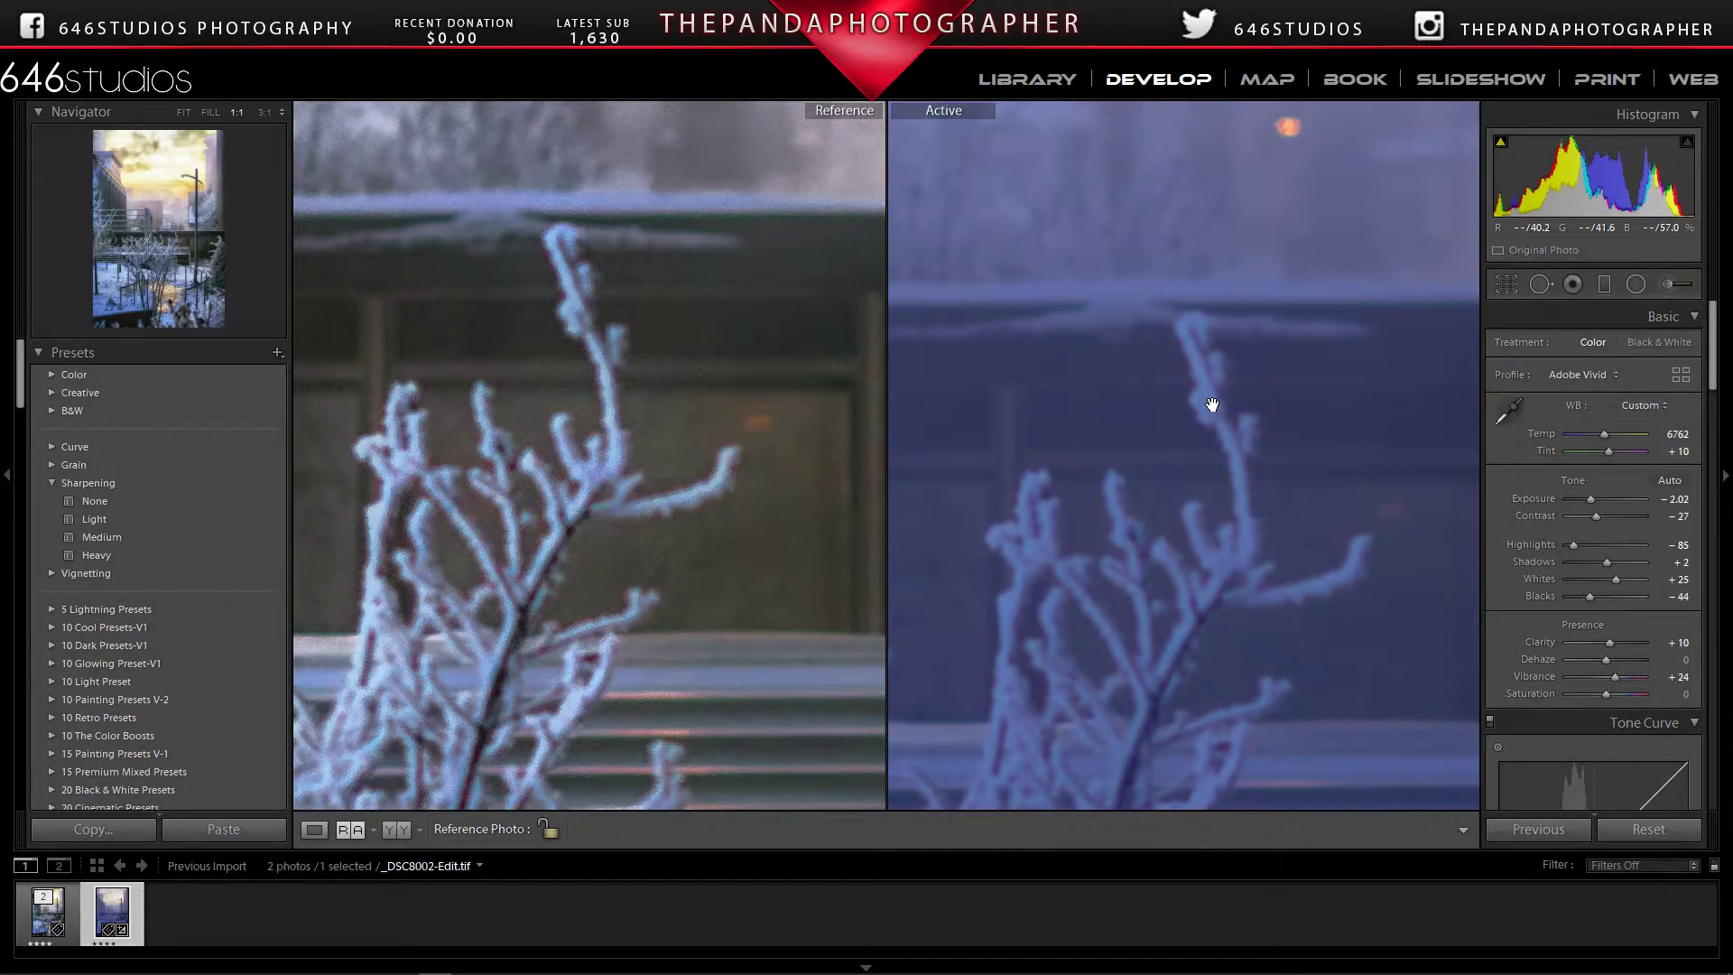
pyautogui.click(1211, 404)
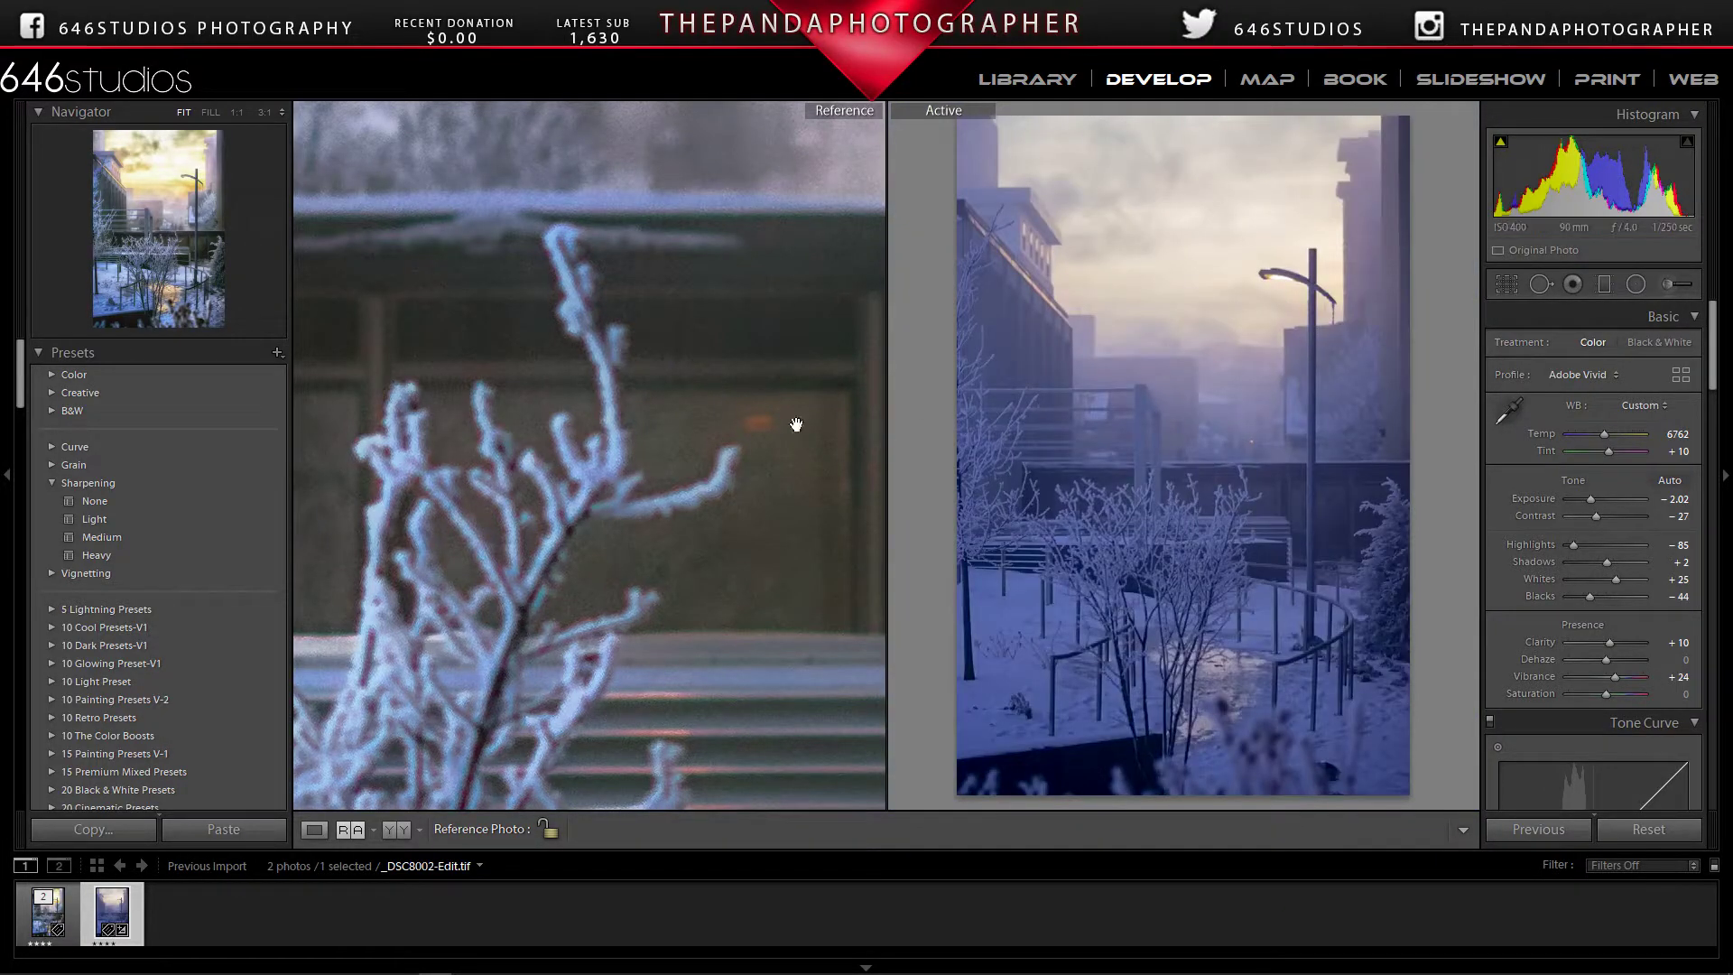
pyautogui.click(616, 438)
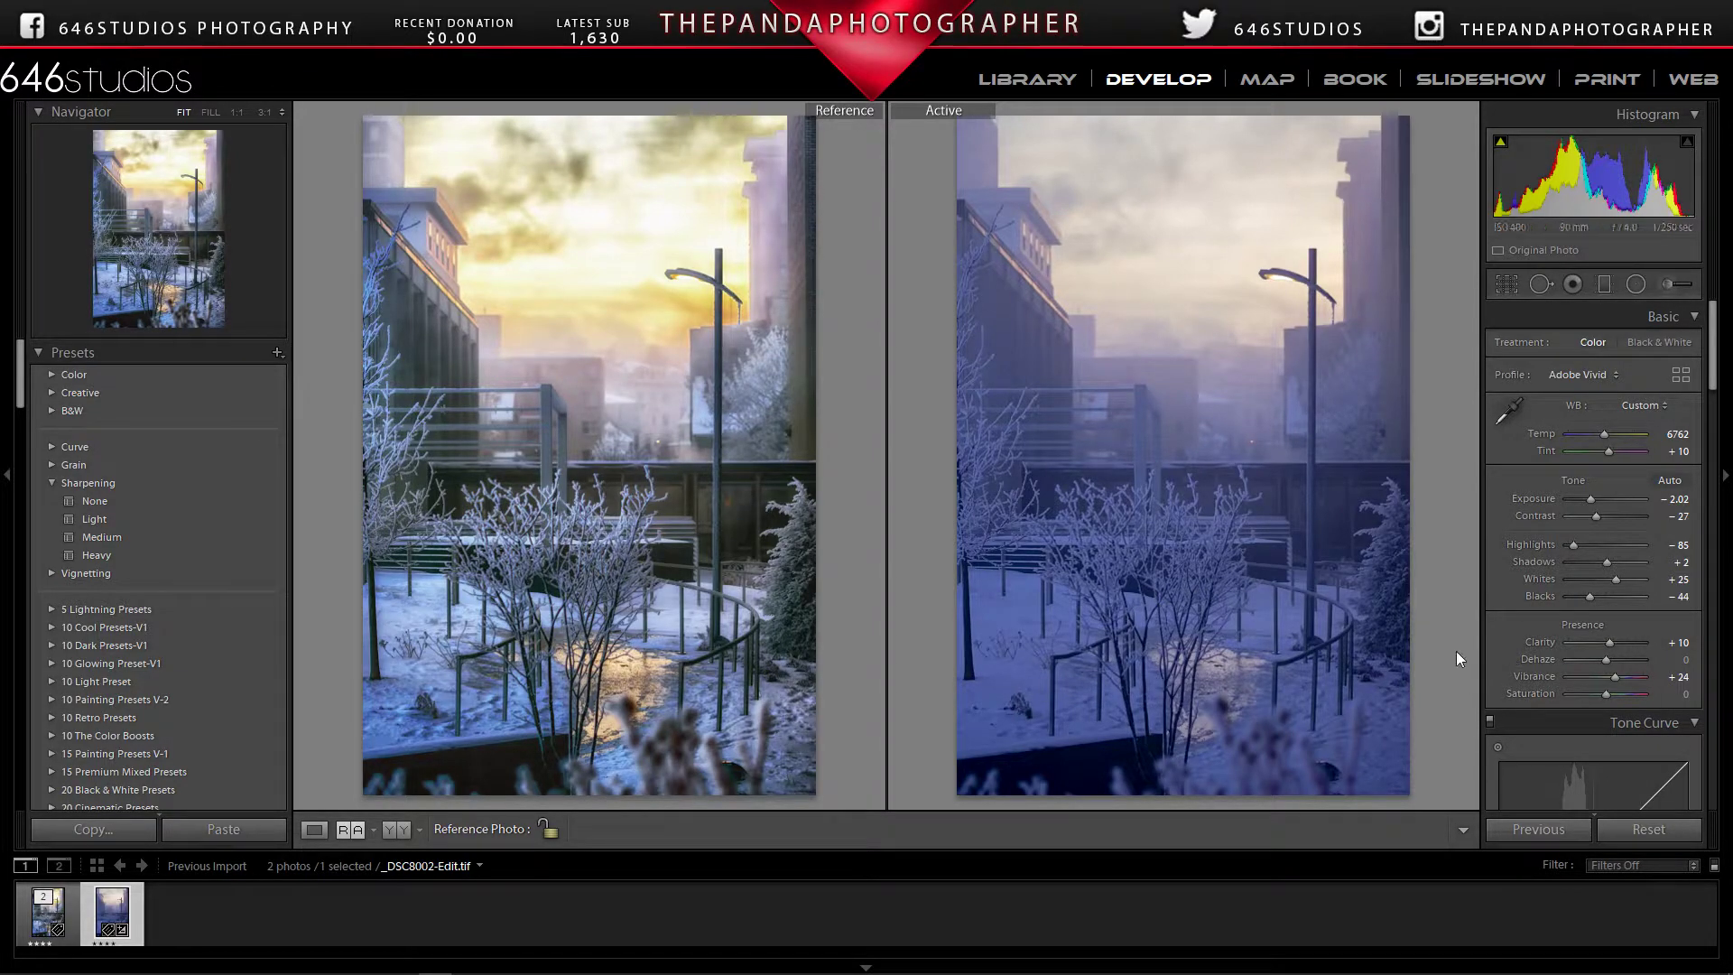
# Step: Review the active photo's tone curve, HSL hue, saturation and luminance, sharpening, noise reduction, lens correction and transform settings
pyautogui.moveTo(1712, 354); pyautogui.dragTo(1718, 411)
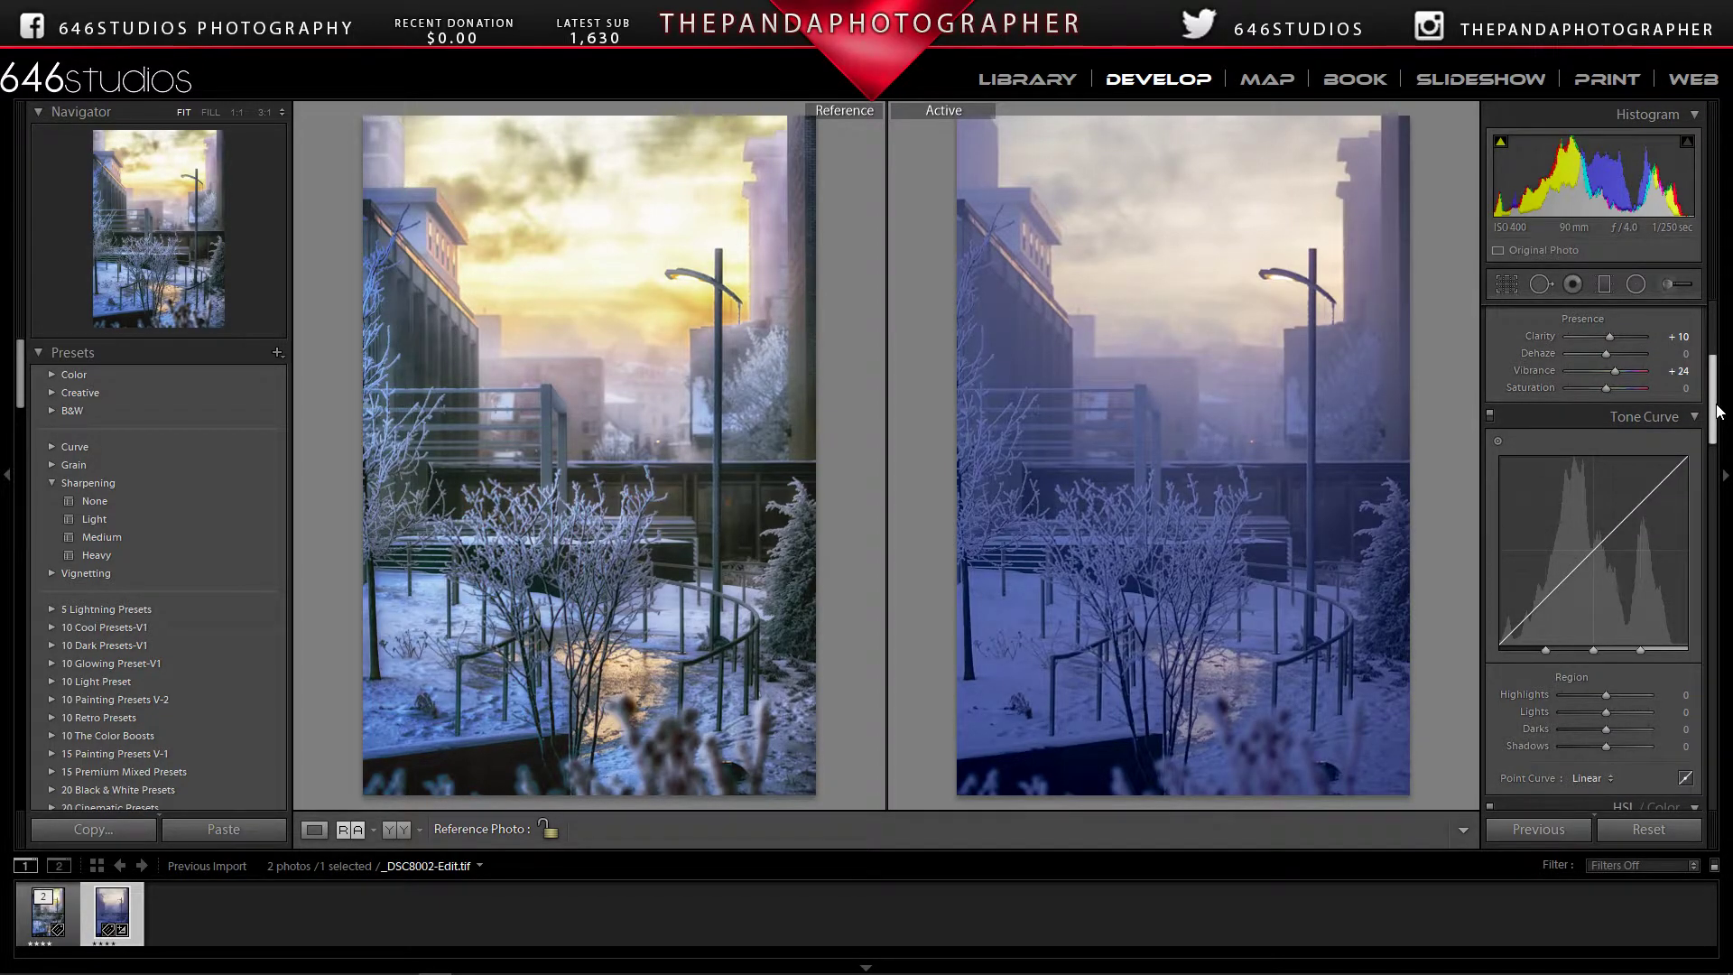
pyautogui.moveTo(1718, 410); pyautogui.dragTo(1712, 491)
pyautogui.click(1505, 380)
pyautogui.click(1562, 379)
pyautogui.click(1631, 382)
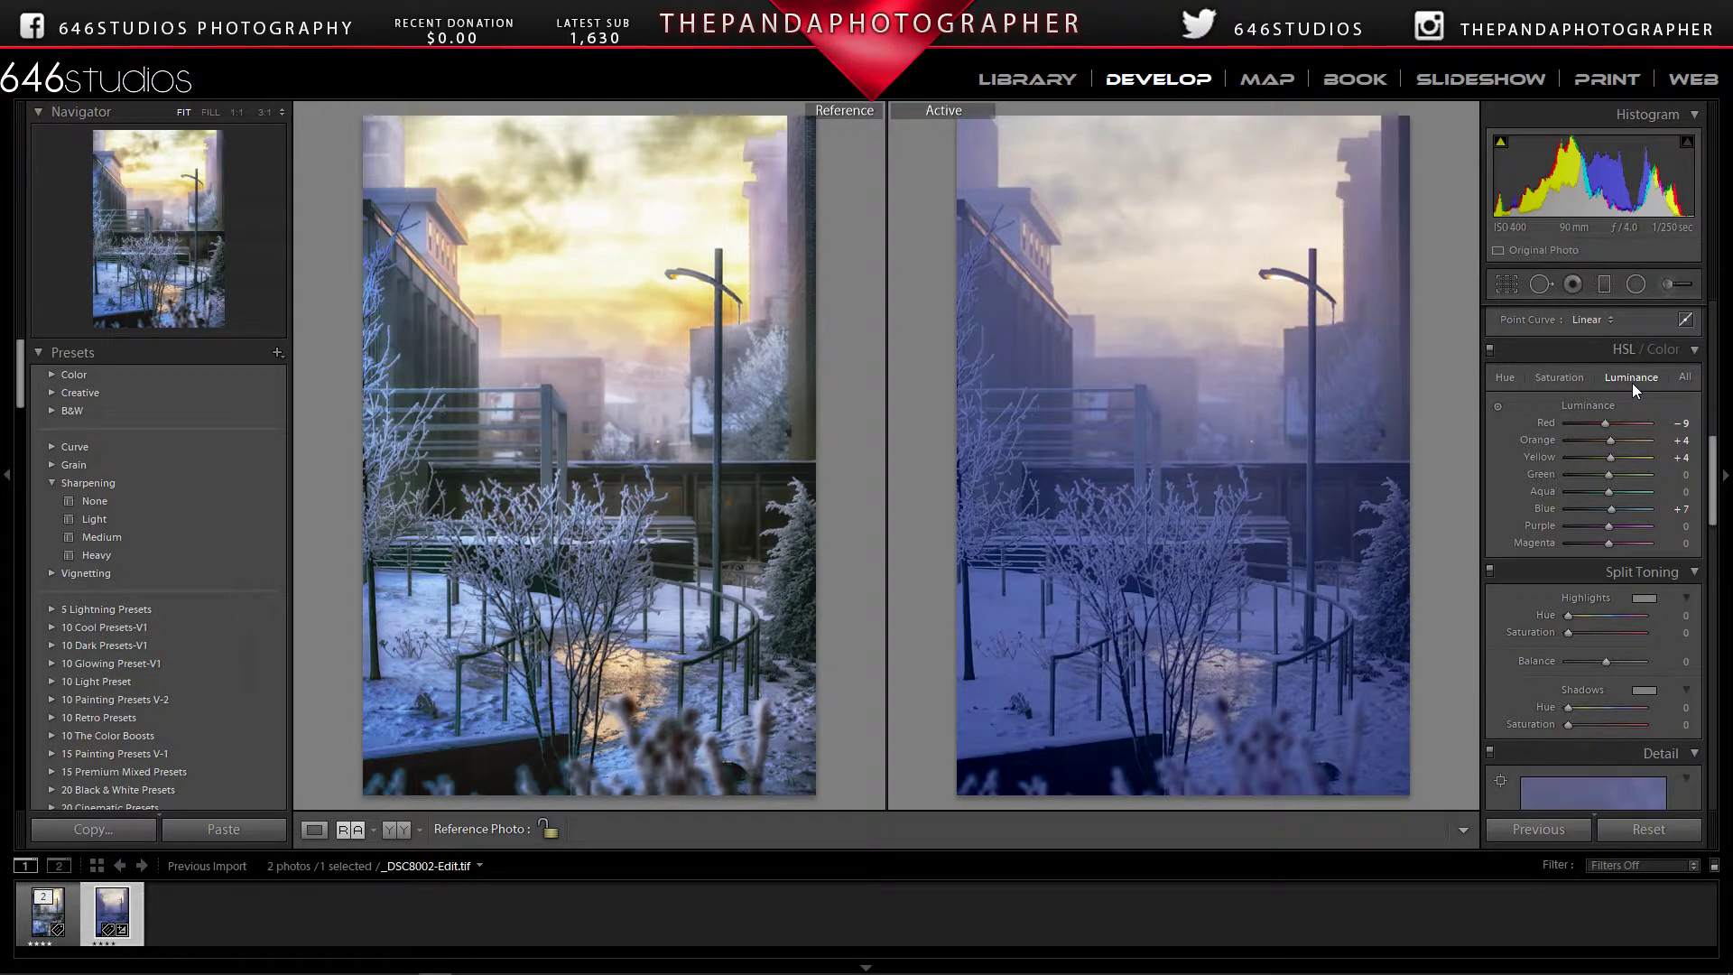
pyautogui.moveTo(1713, 458); pyautogui.dragTo(1702, 542)
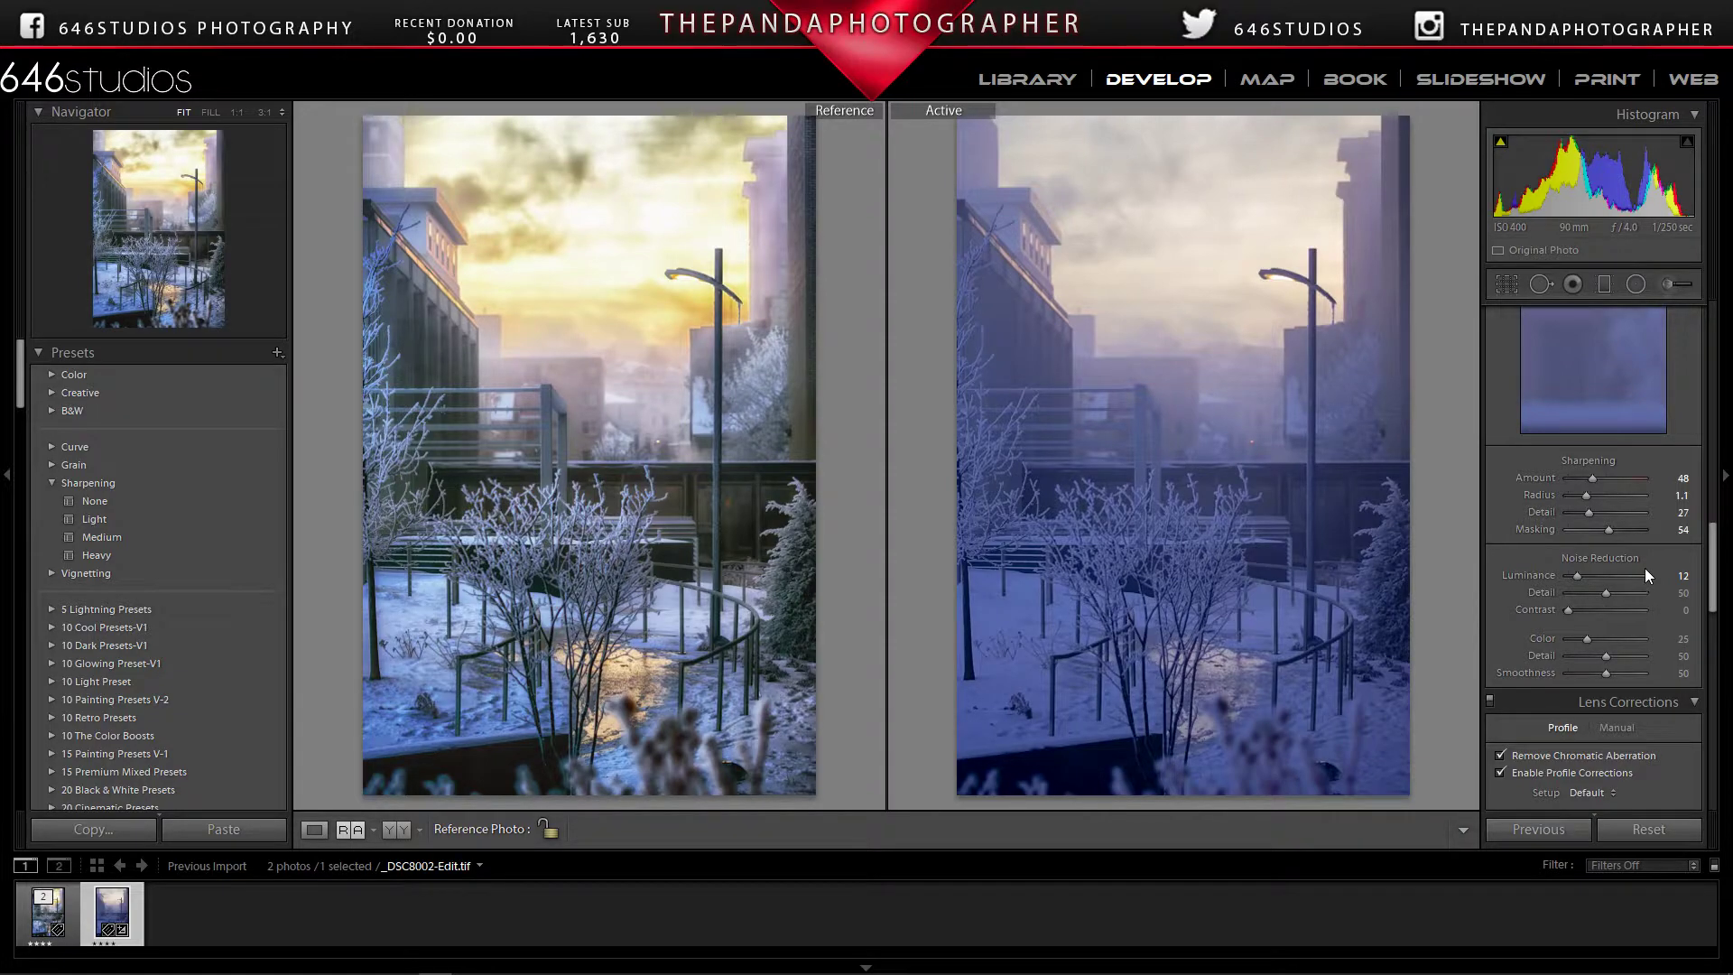
pyautogui.moveTo(1713, 554); pyautogui.dragTo(1708, 649)
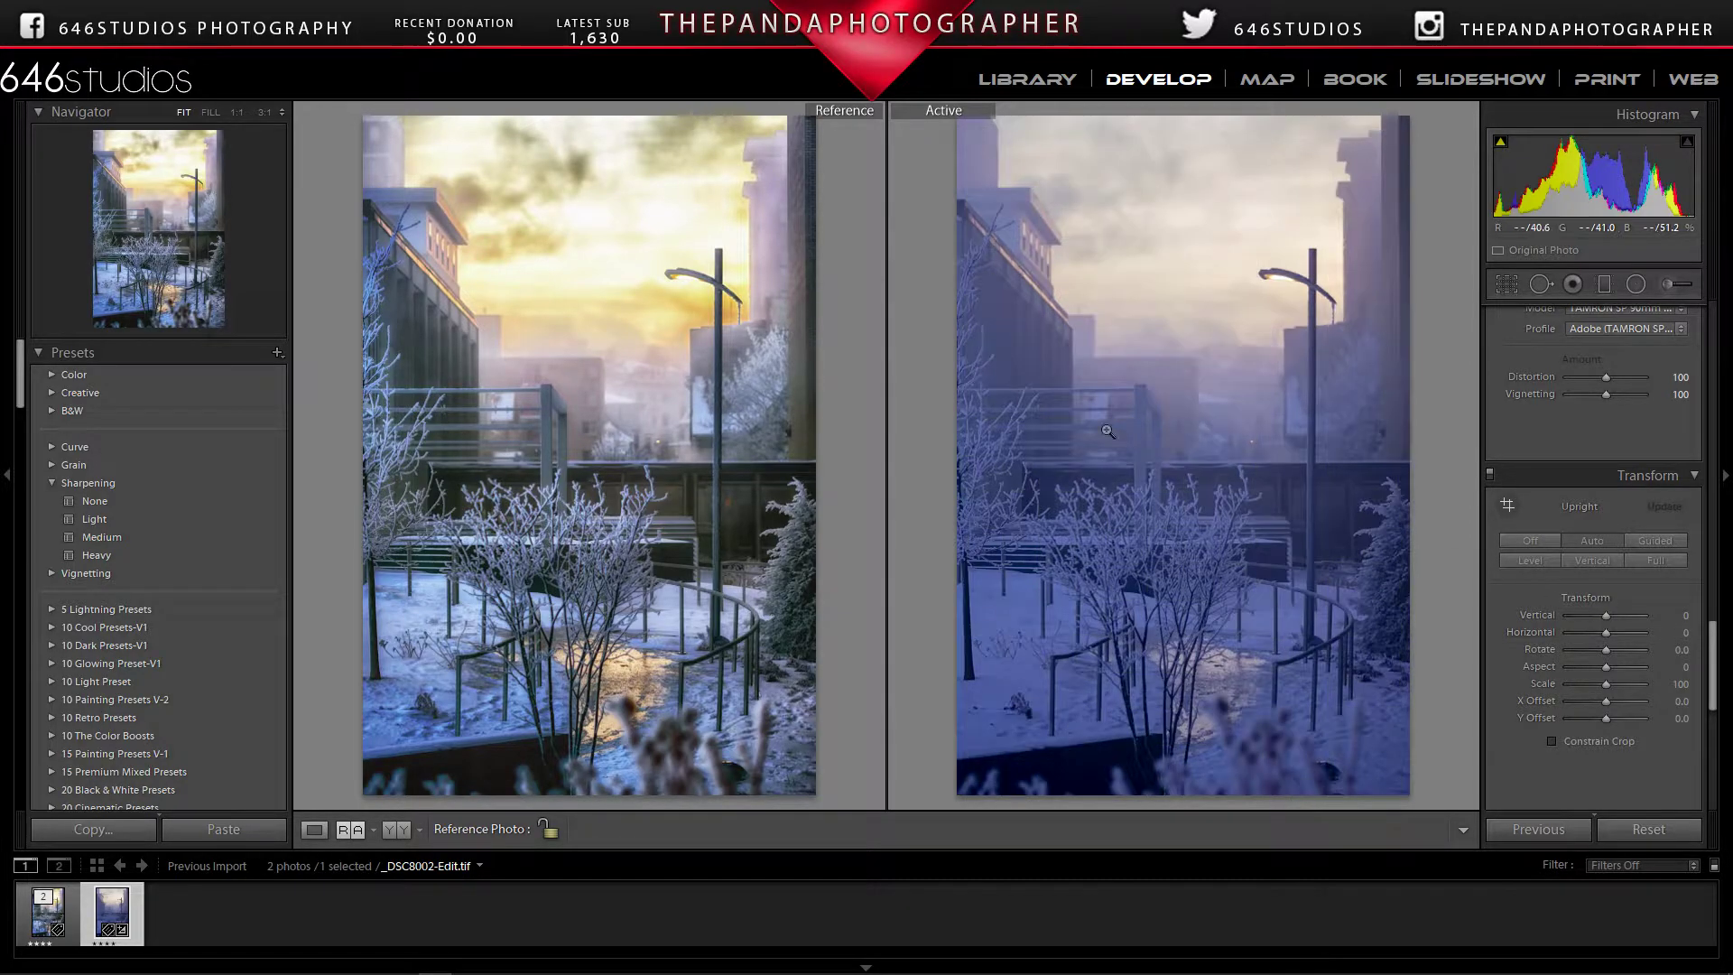
# Step: Return to the single-photo view and open the unedited photo in Color Efex Pro 4
pyautogui.click(313, 830)
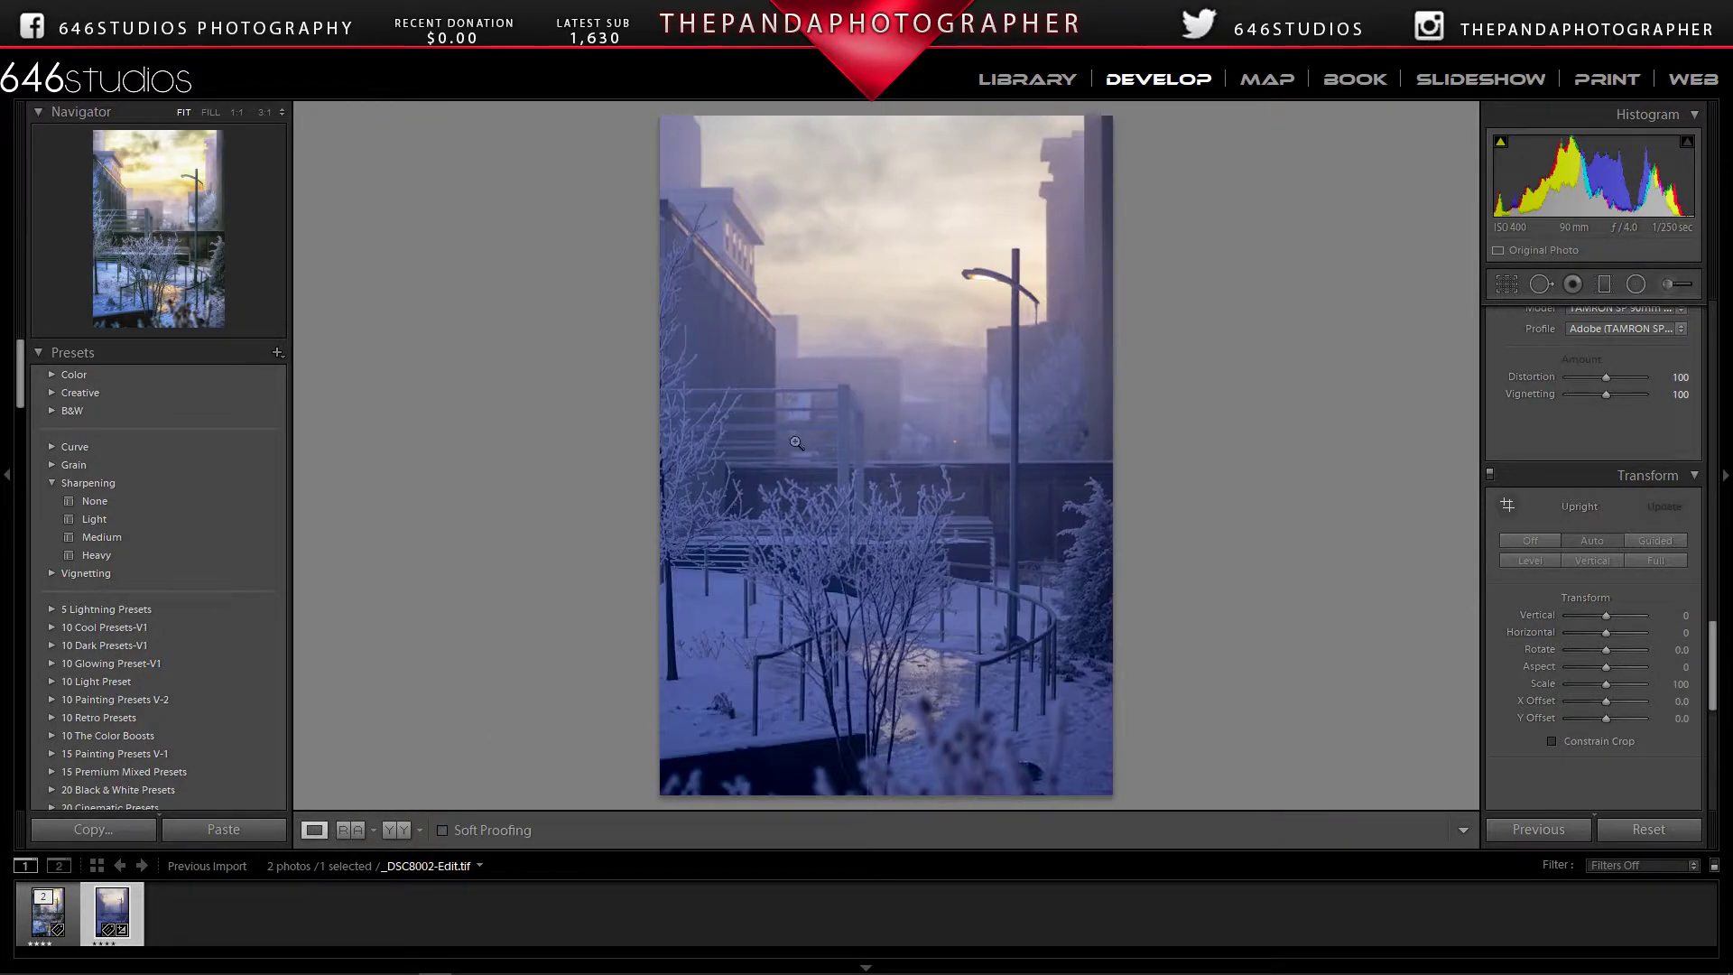
pyautogui.rightClick(849, 368)
pyautogui.moveTo(924, 528)
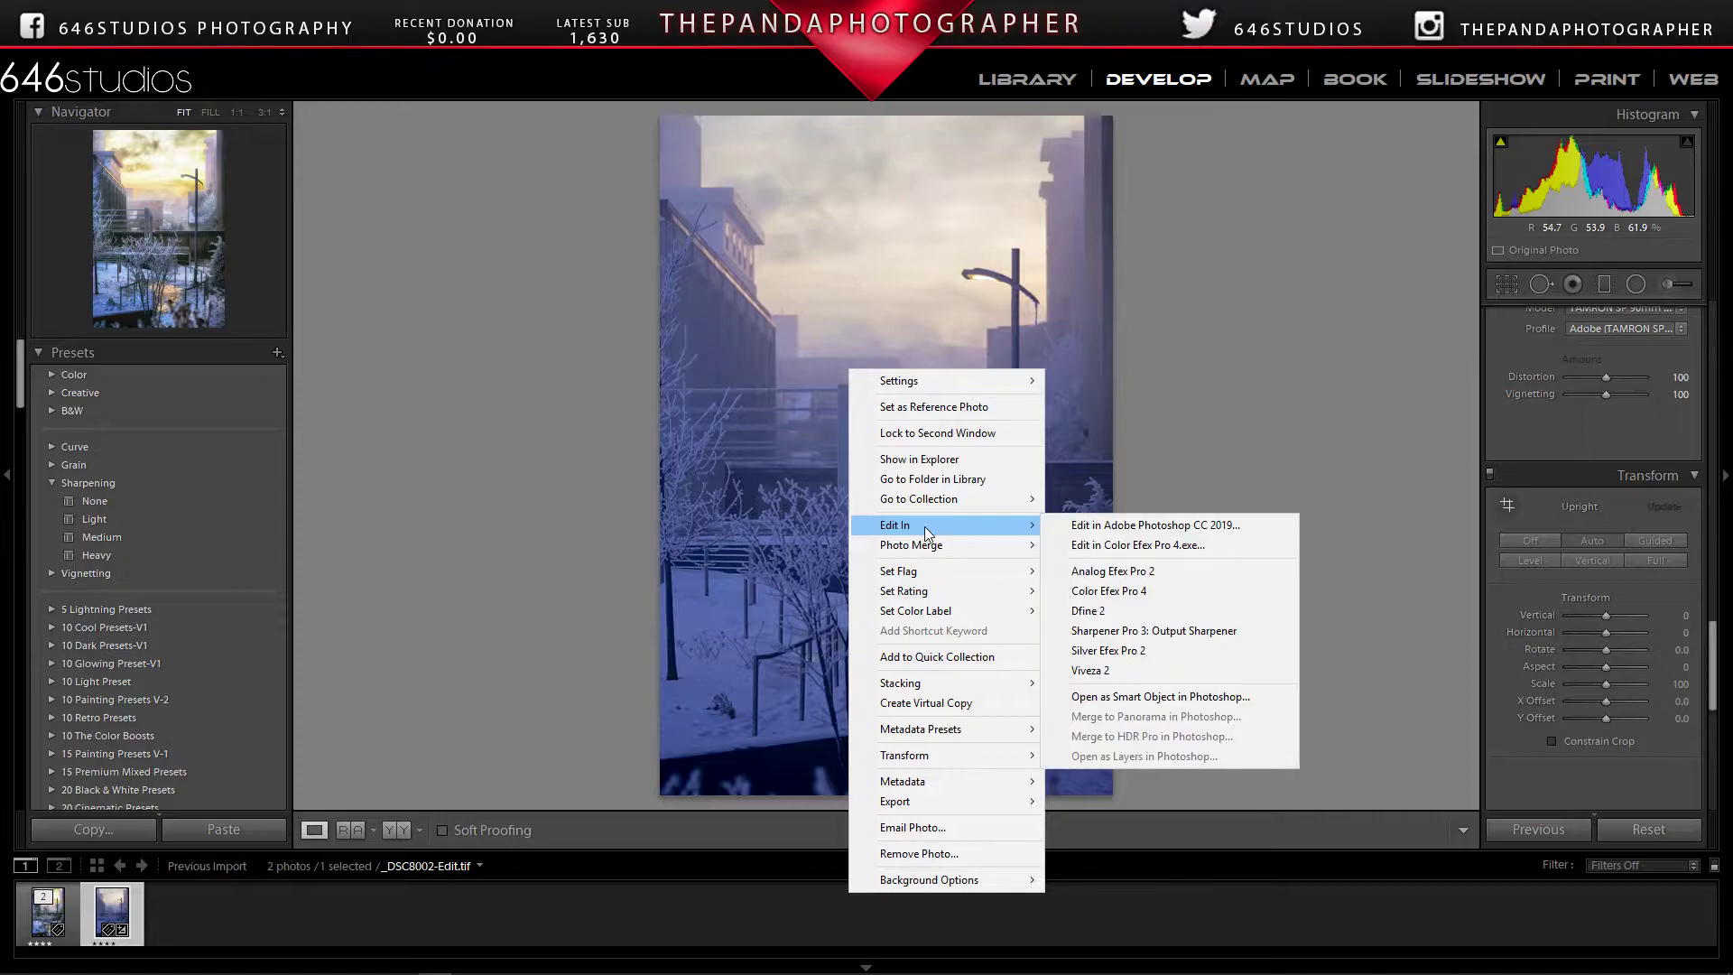
pyautogui.click(1117, 590)
pyautogui.click(922, 634)
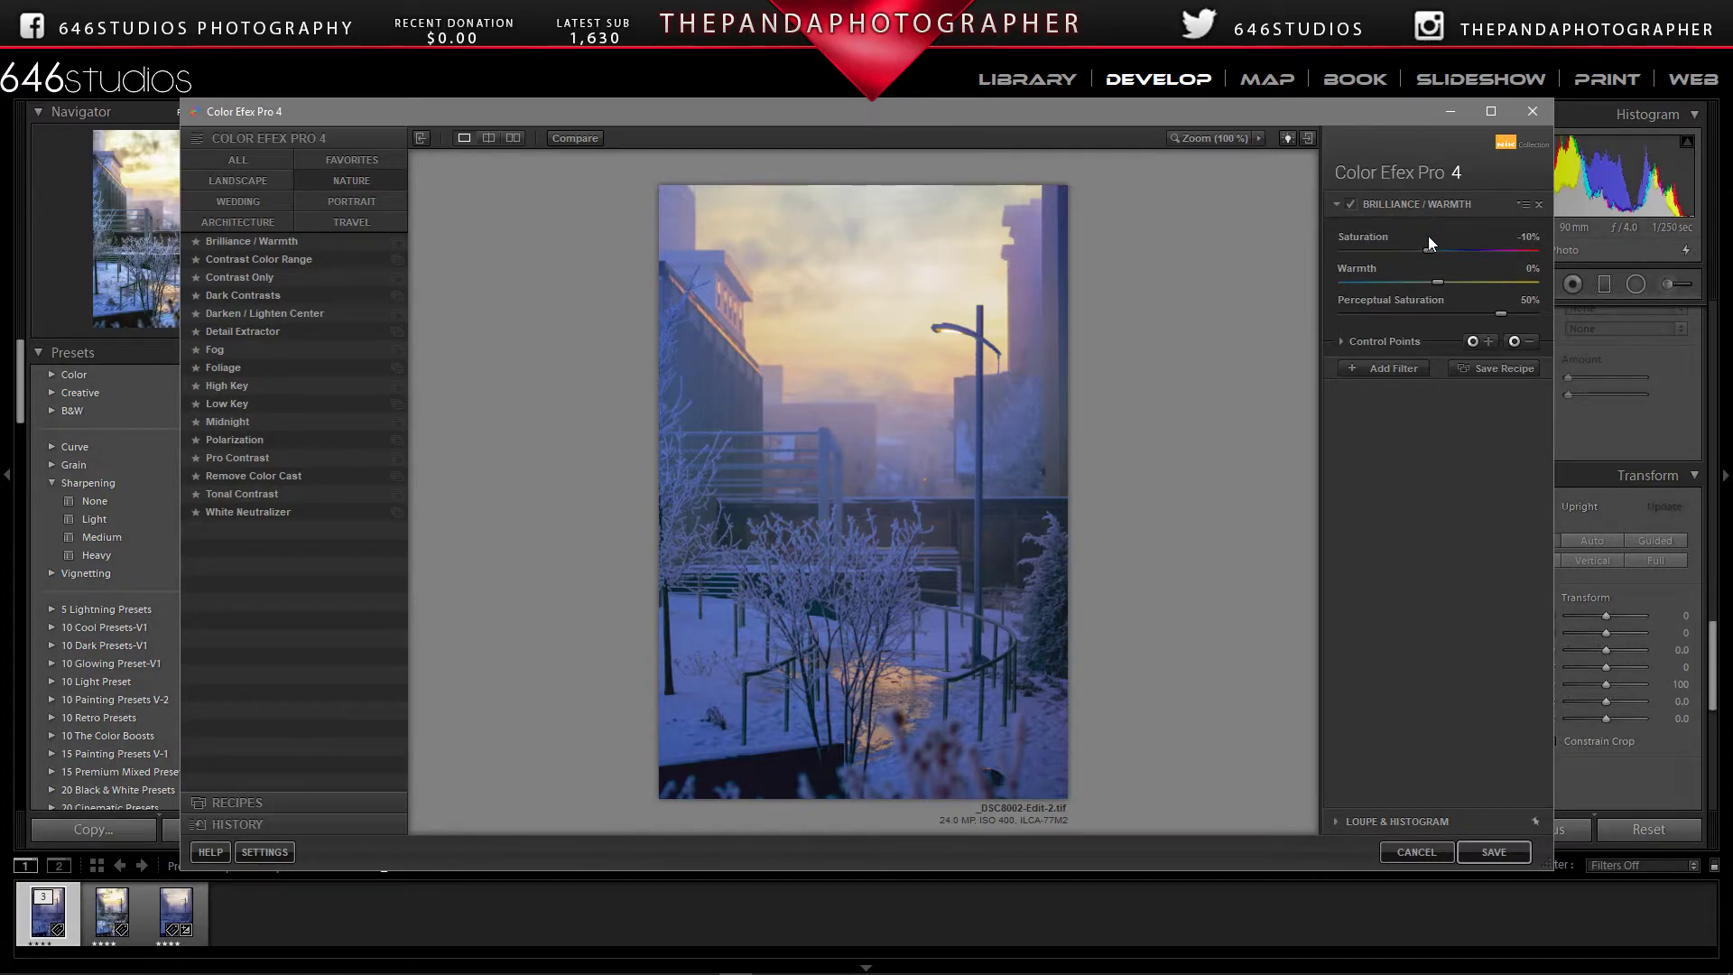
# Step: Compare the photo with and without the Brilliance / Warmth filter
pyautogui.click(1352, 205)
pyautogui.click(1354, 205)
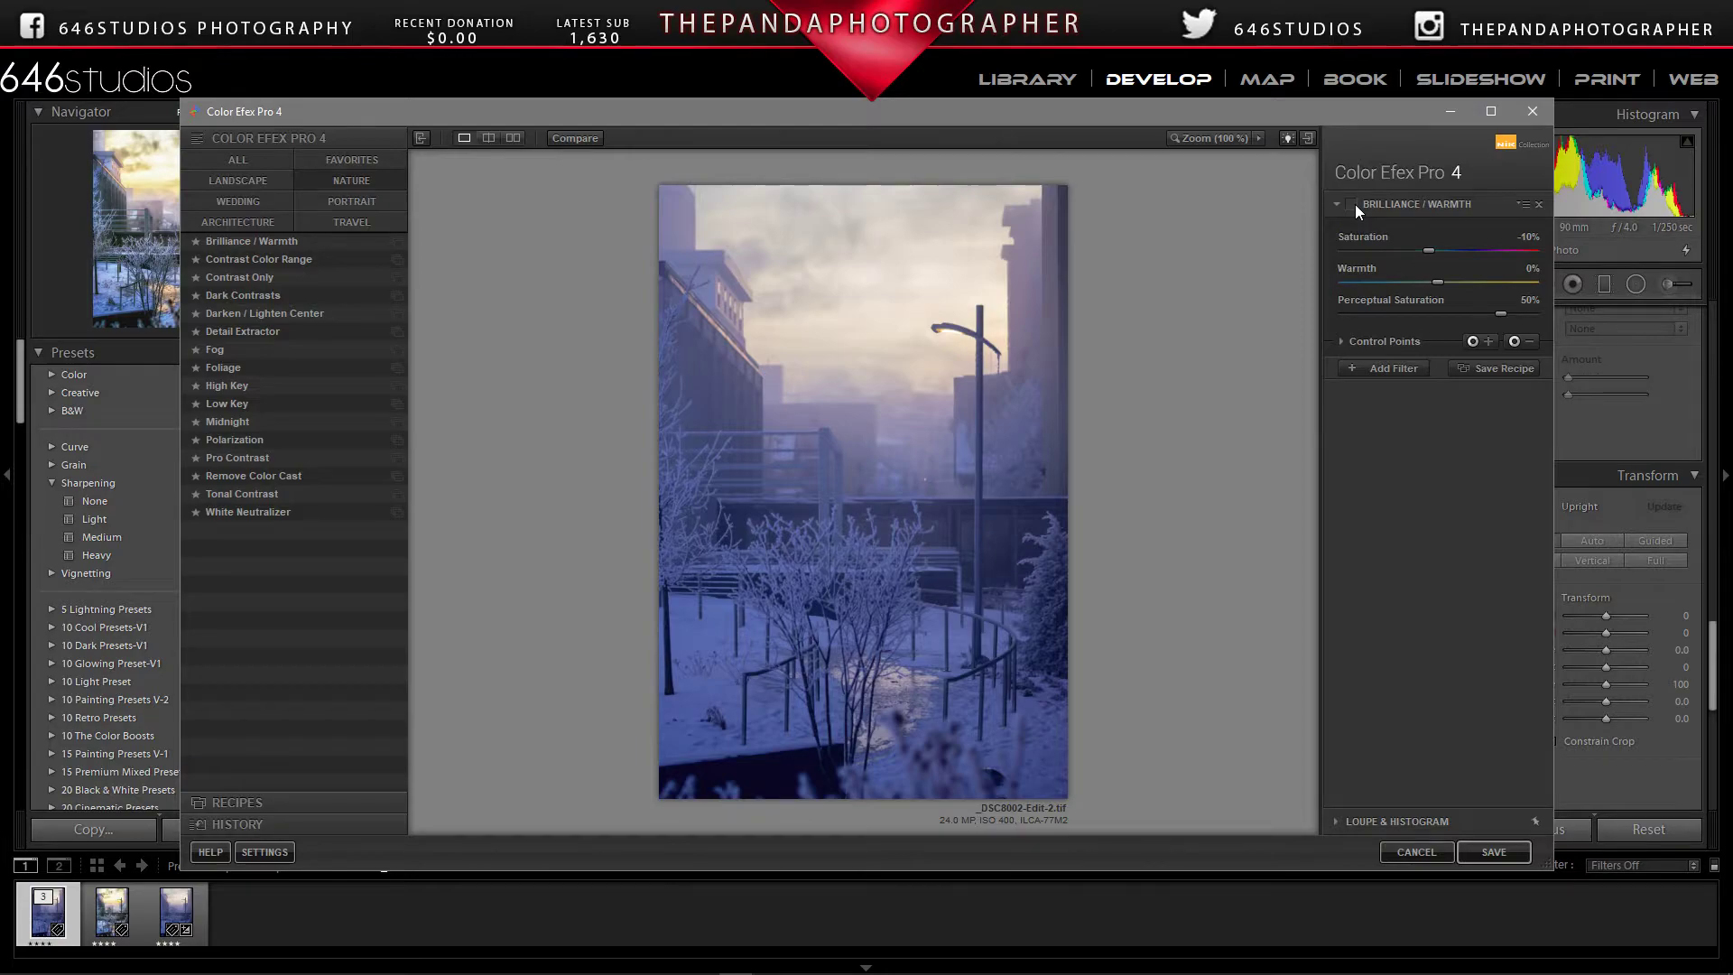
pyautogui.click(1356, 204)
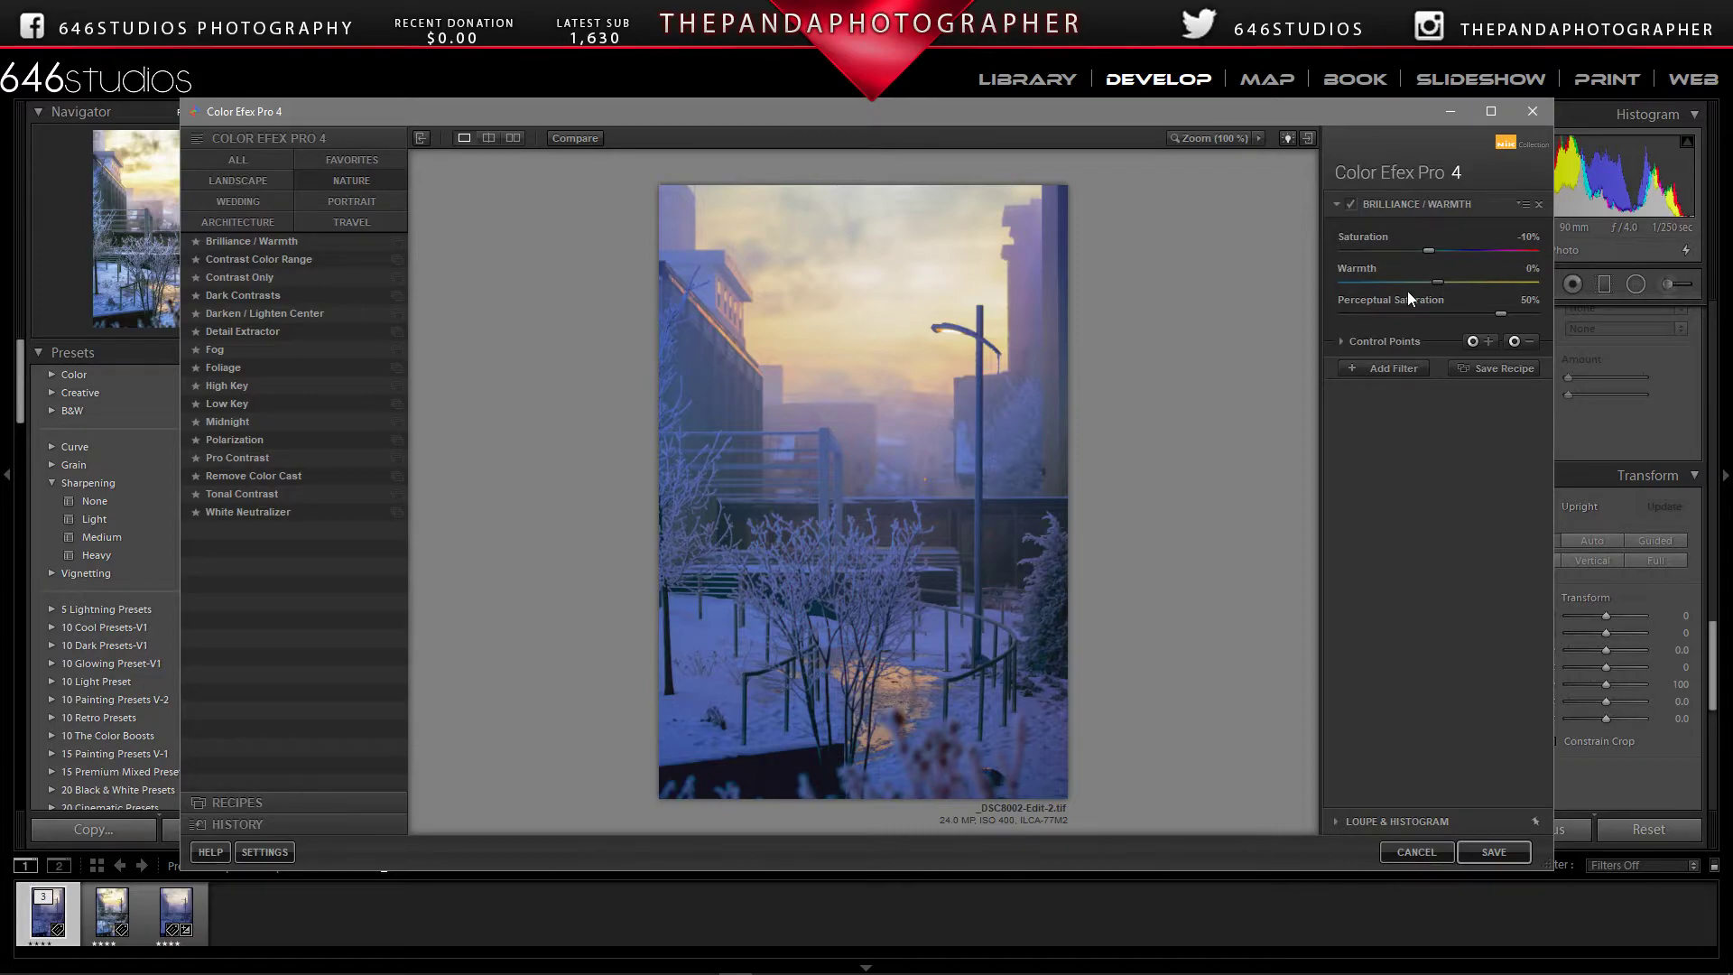
# Step: Apply the fourth Brilliance / Warmth preset, 04 - Perceptual S..., and raise its Warmth slightly
pyautogui.click(395, 242)
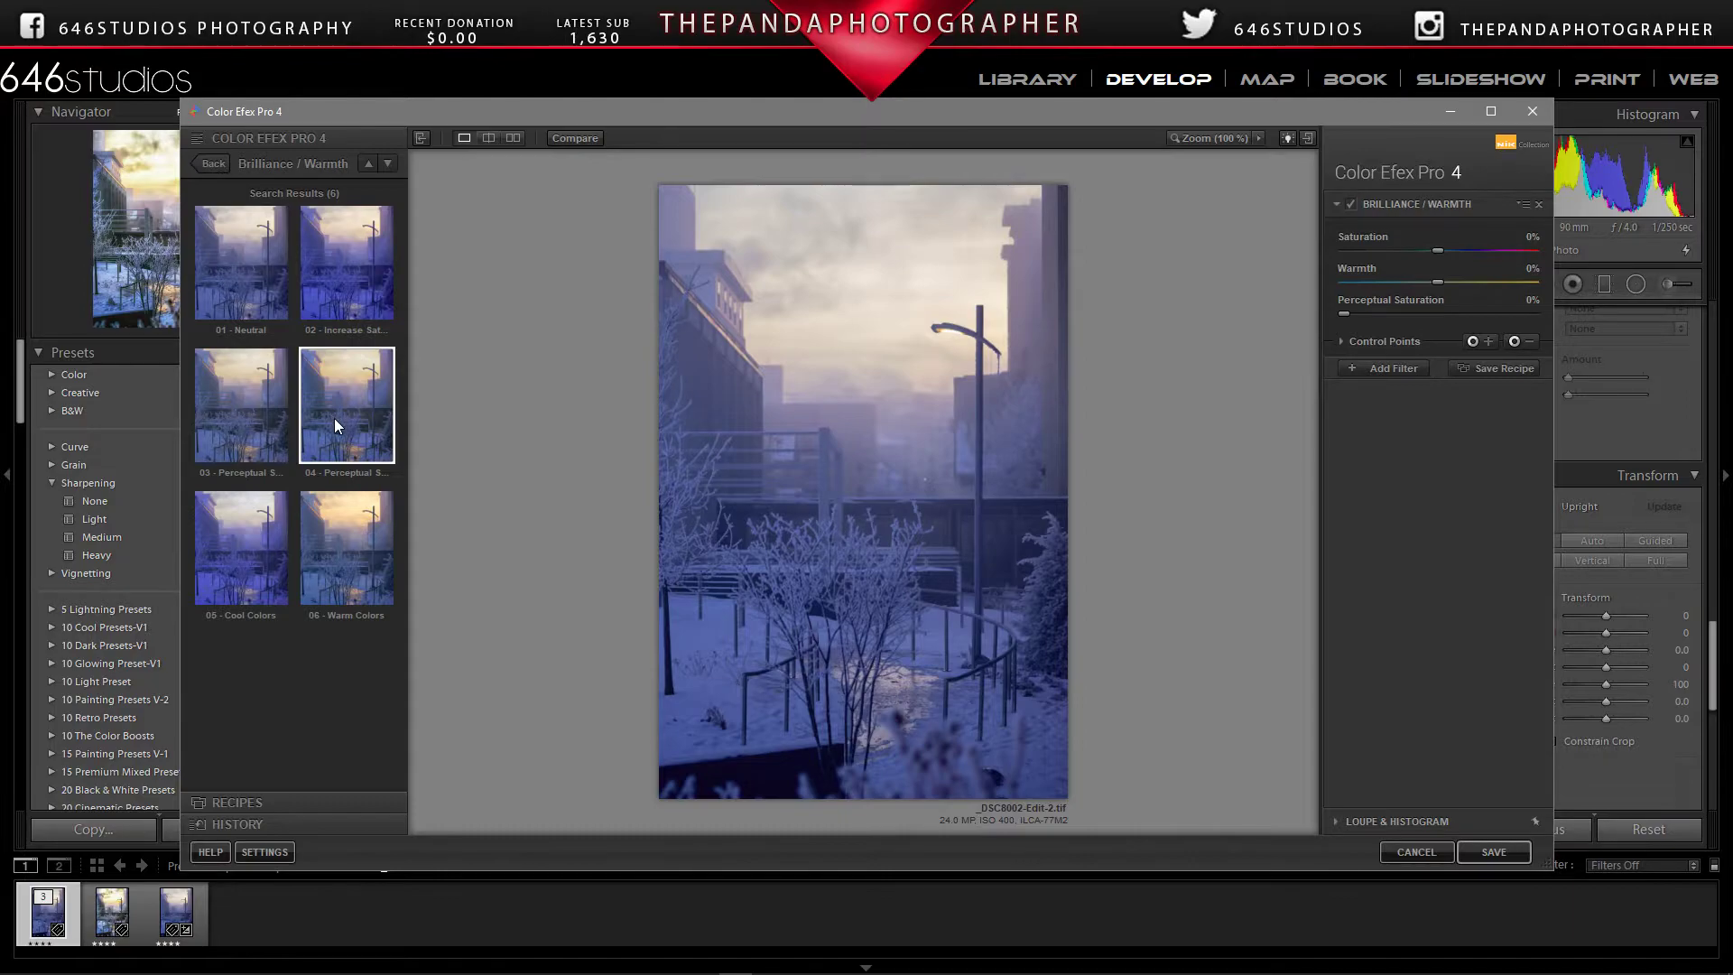
pyautogui.click(334, 418)
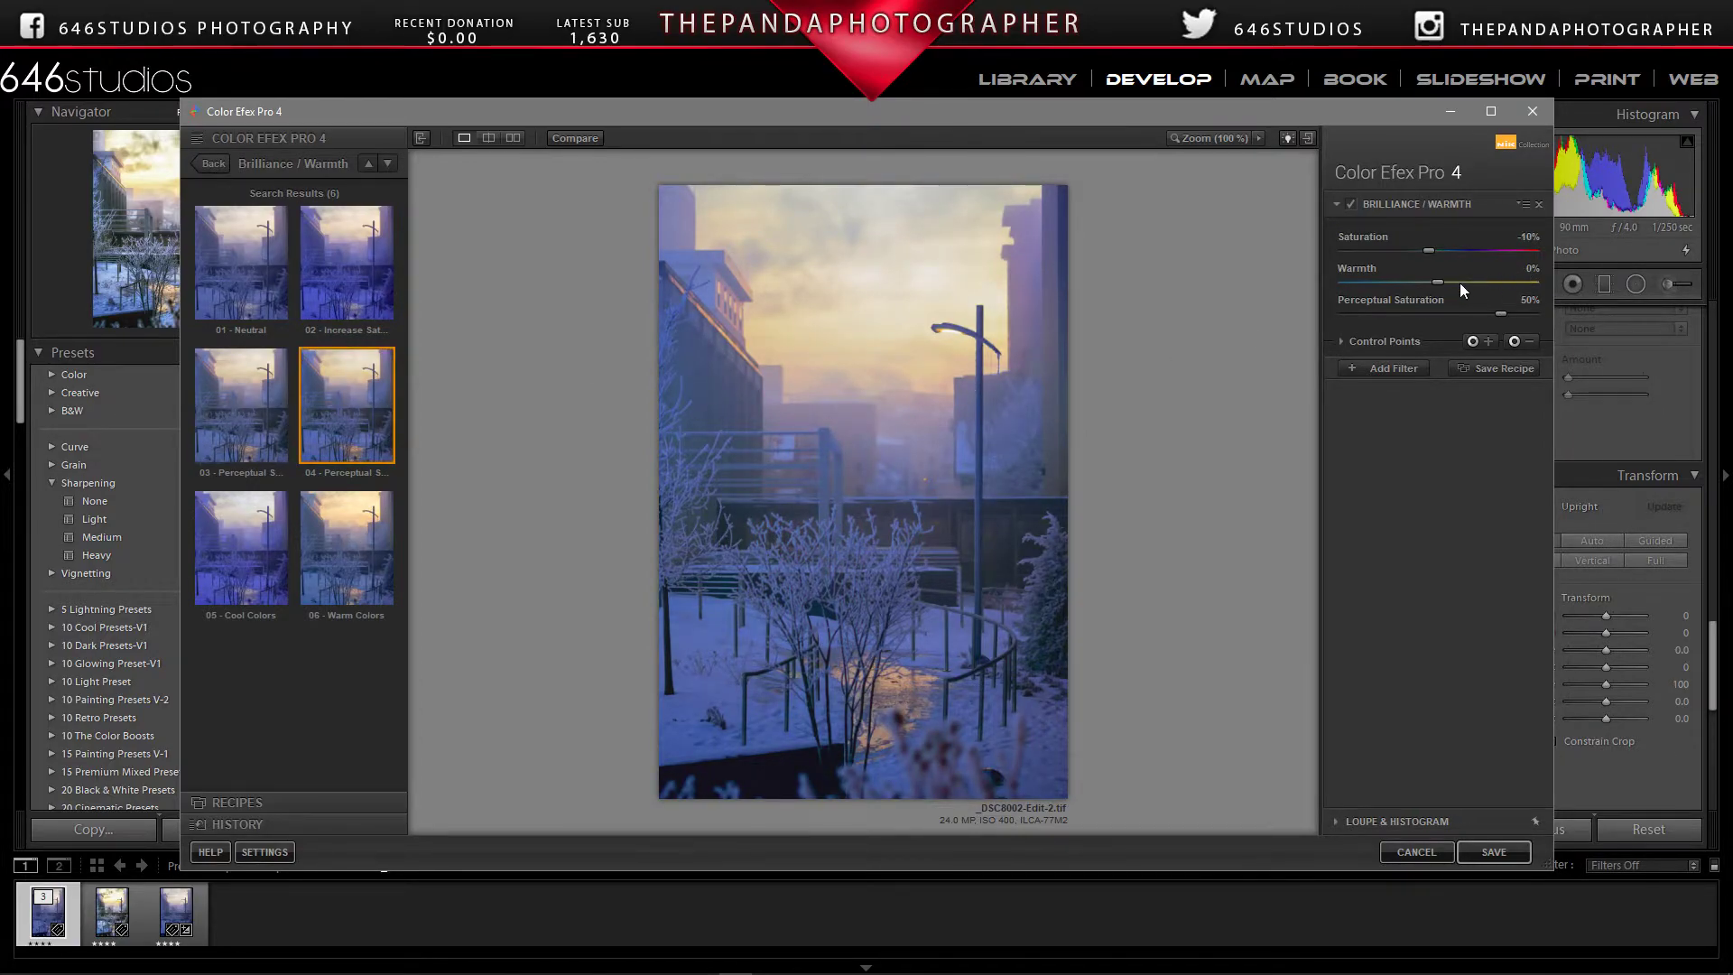
pyautogui.moveTo(1440, 279); pyautogui.dragTo(1444, 282)
# Step: Add a Detail Extractor filter, try its 04 - Extreme preset, and apply the 02 - Strong Large preset instead
pyautogui.click(1389, 372)
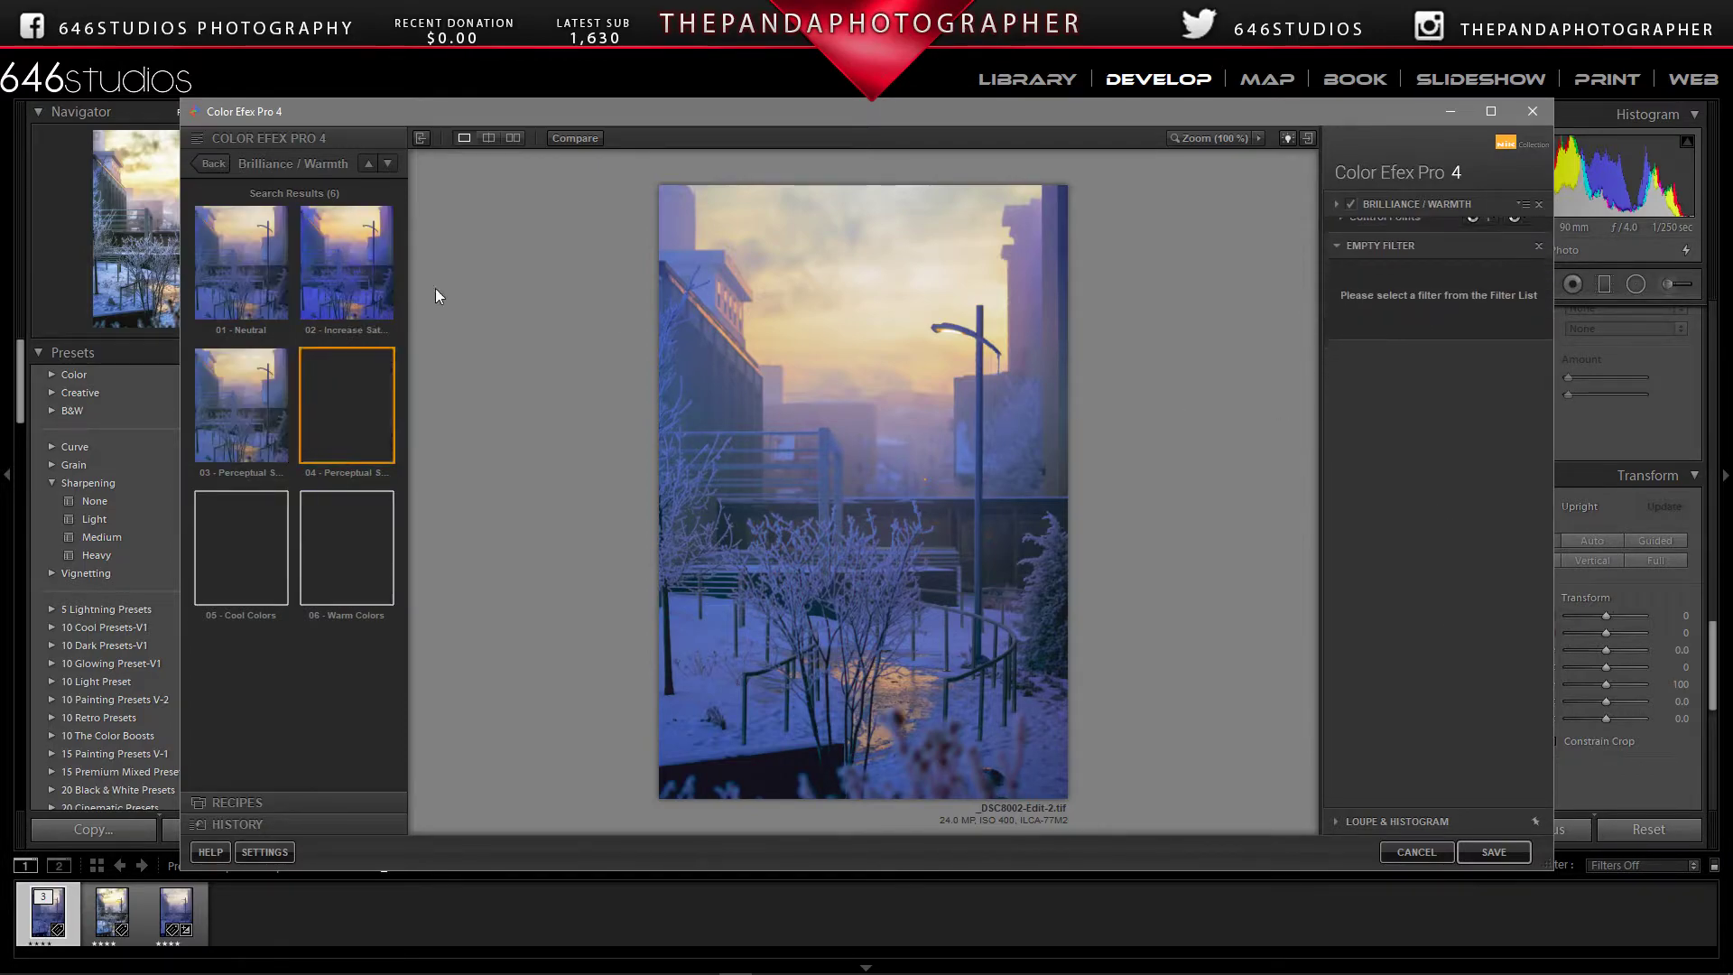
pyautogui.click(221, 168)
pyautogui.click(390, 332)
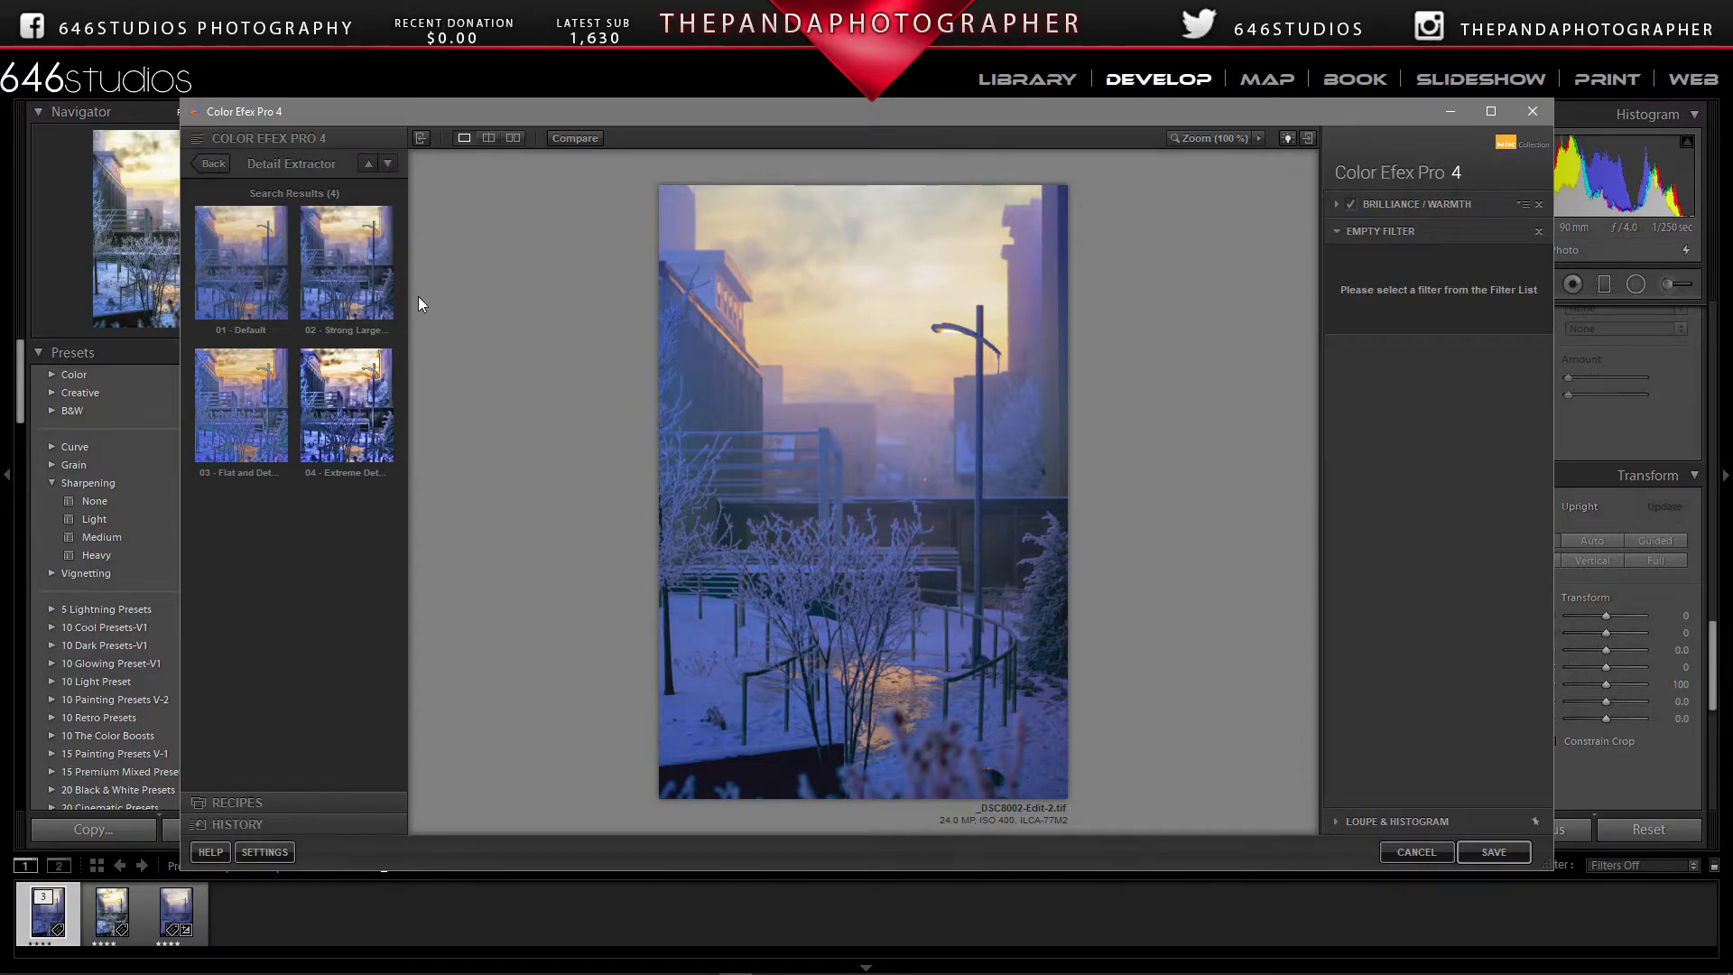
pyautogui.click(365, 386)
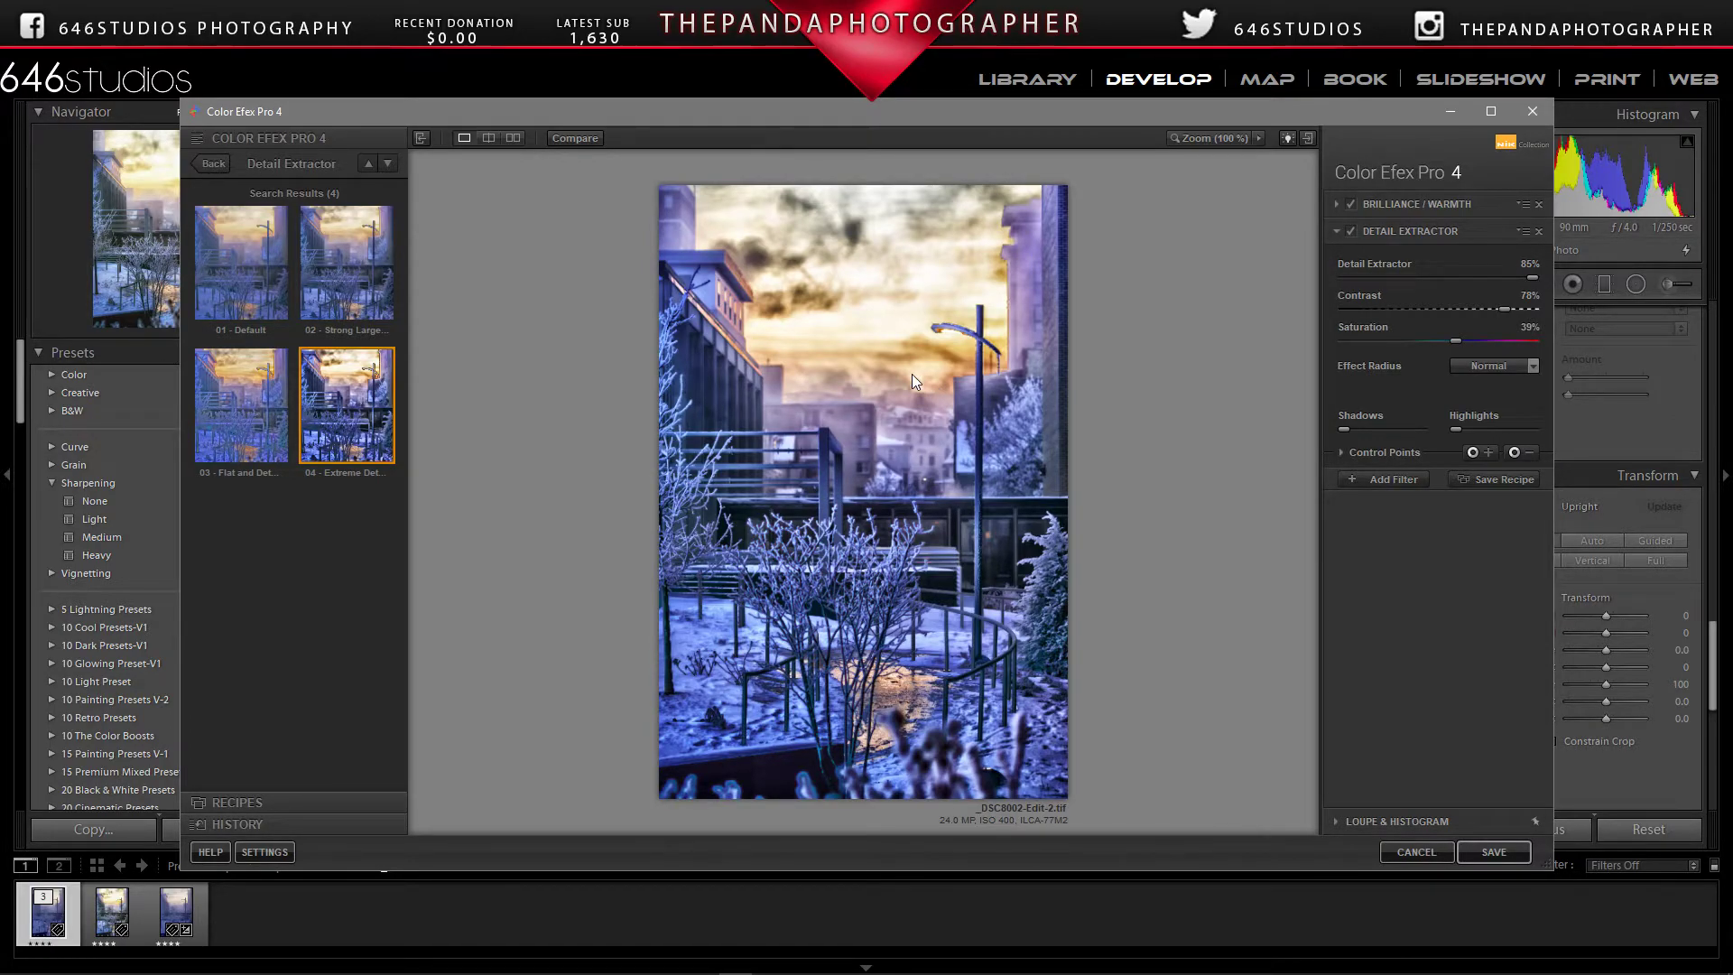
pyautogui.click(375, 296)
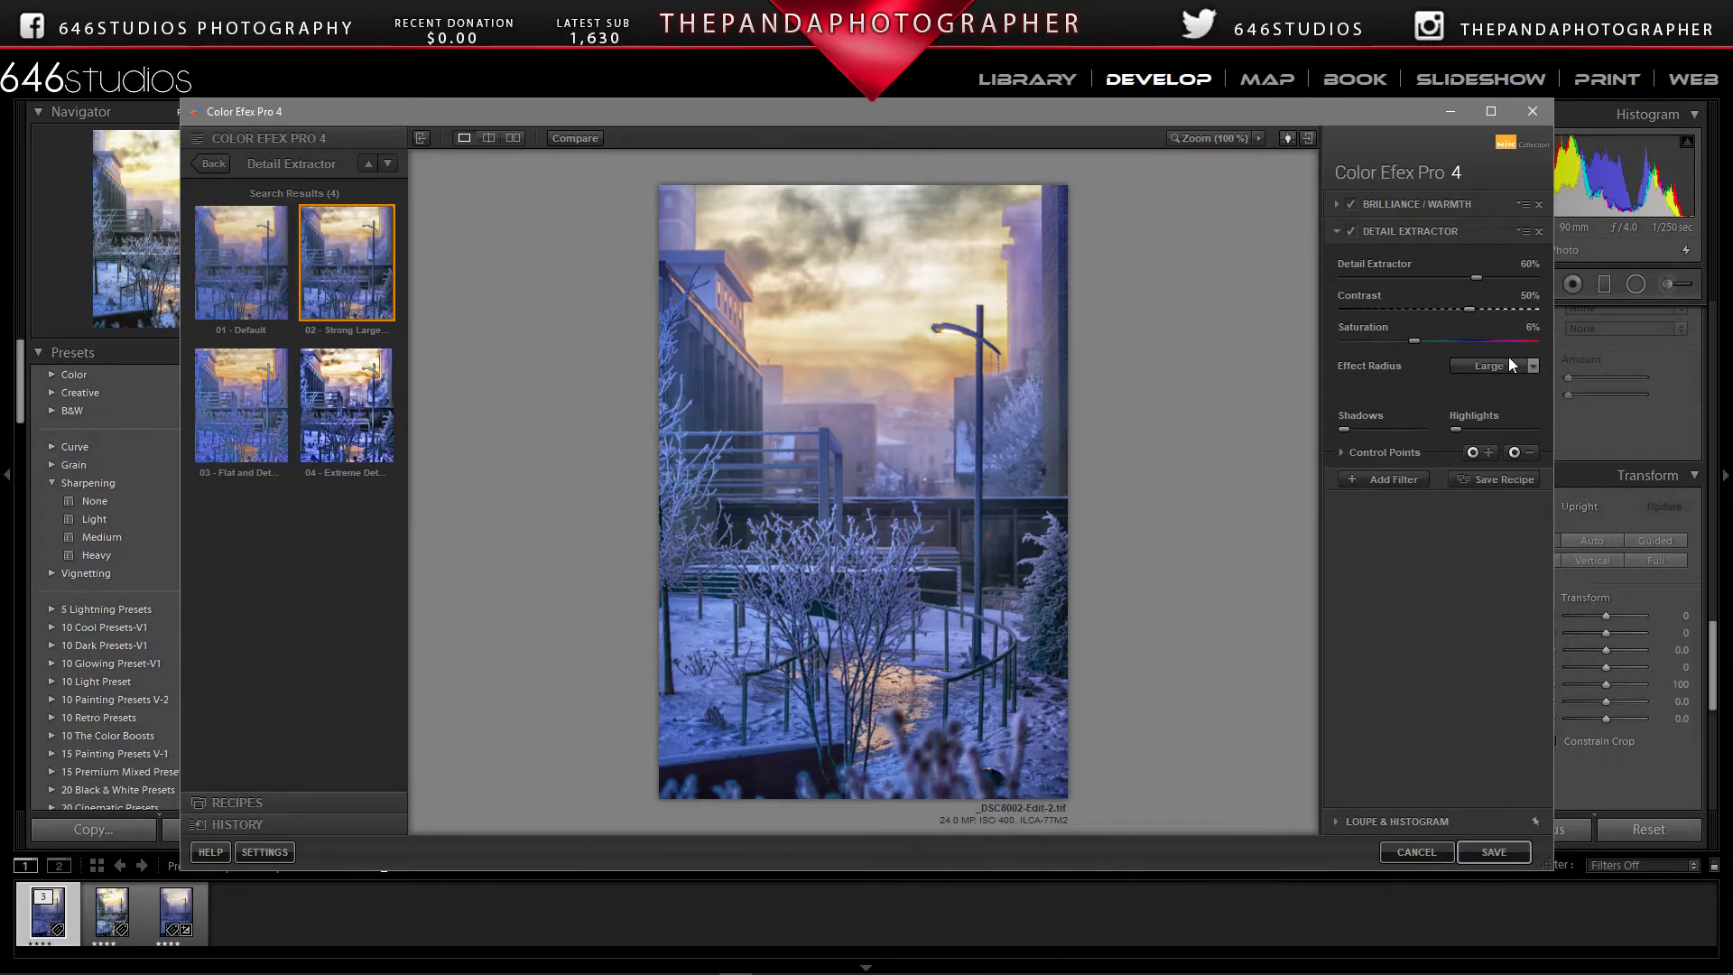
# Step: Add a White Neutralizer filter from the Wedding category using its third preset, 03 - Wedding Dre..
pyautogui.click(1384, 479)
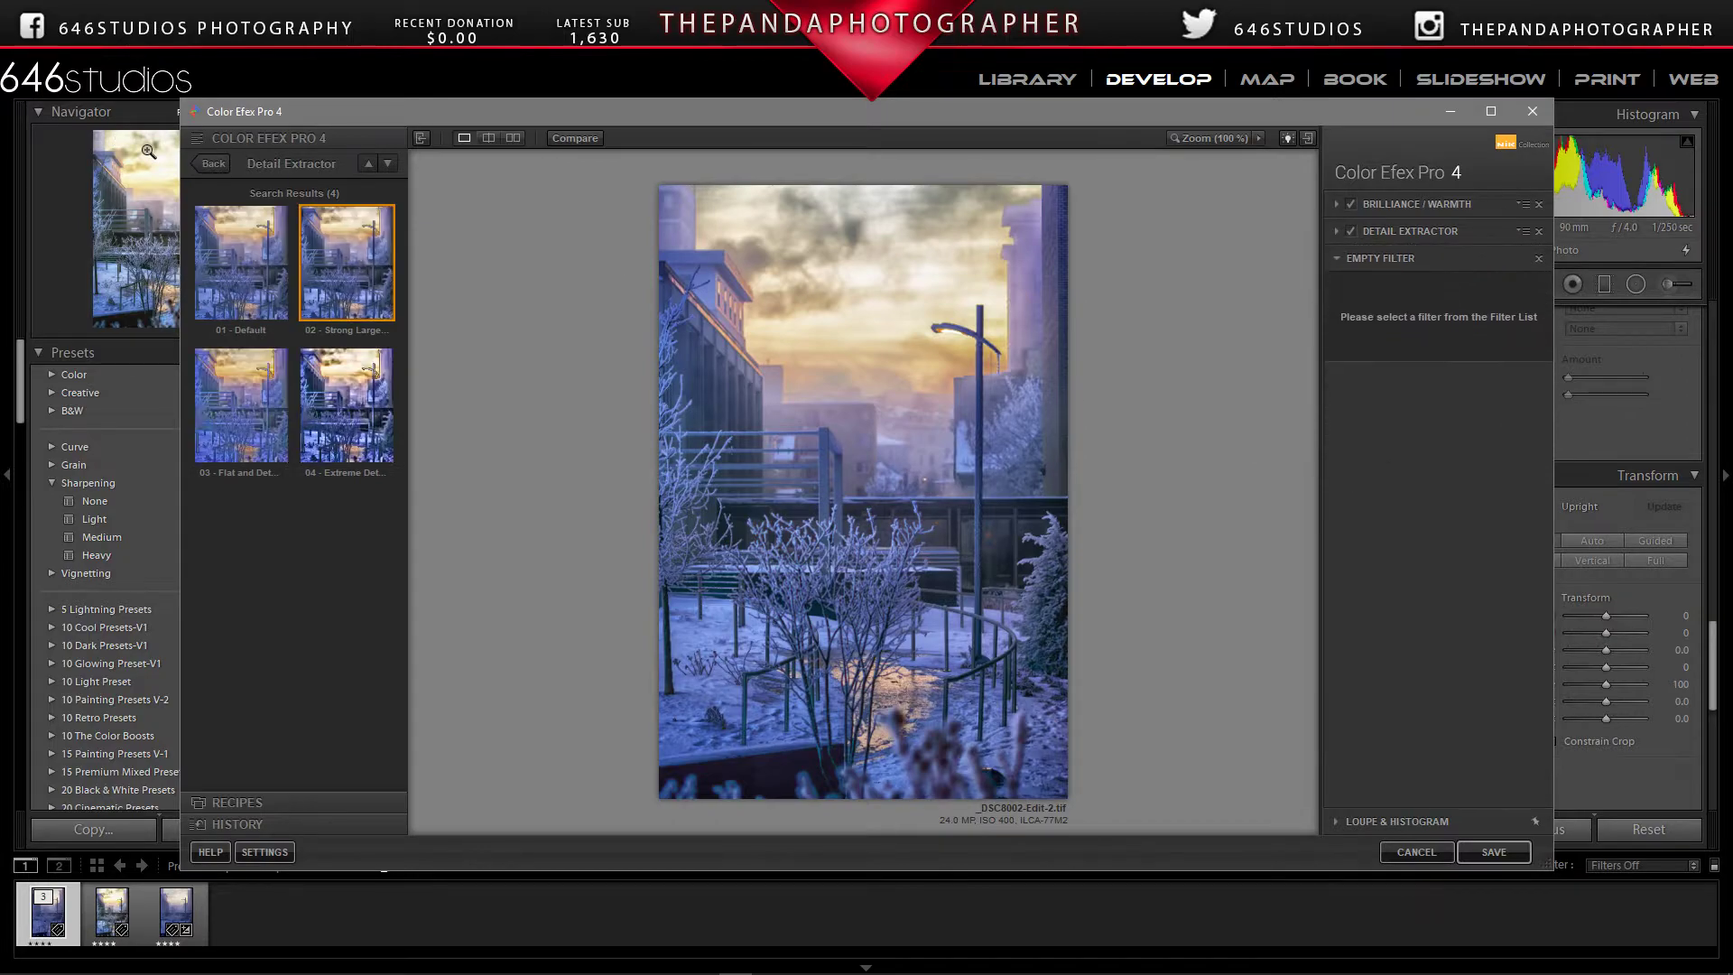
pyautogui.click(210, 170)
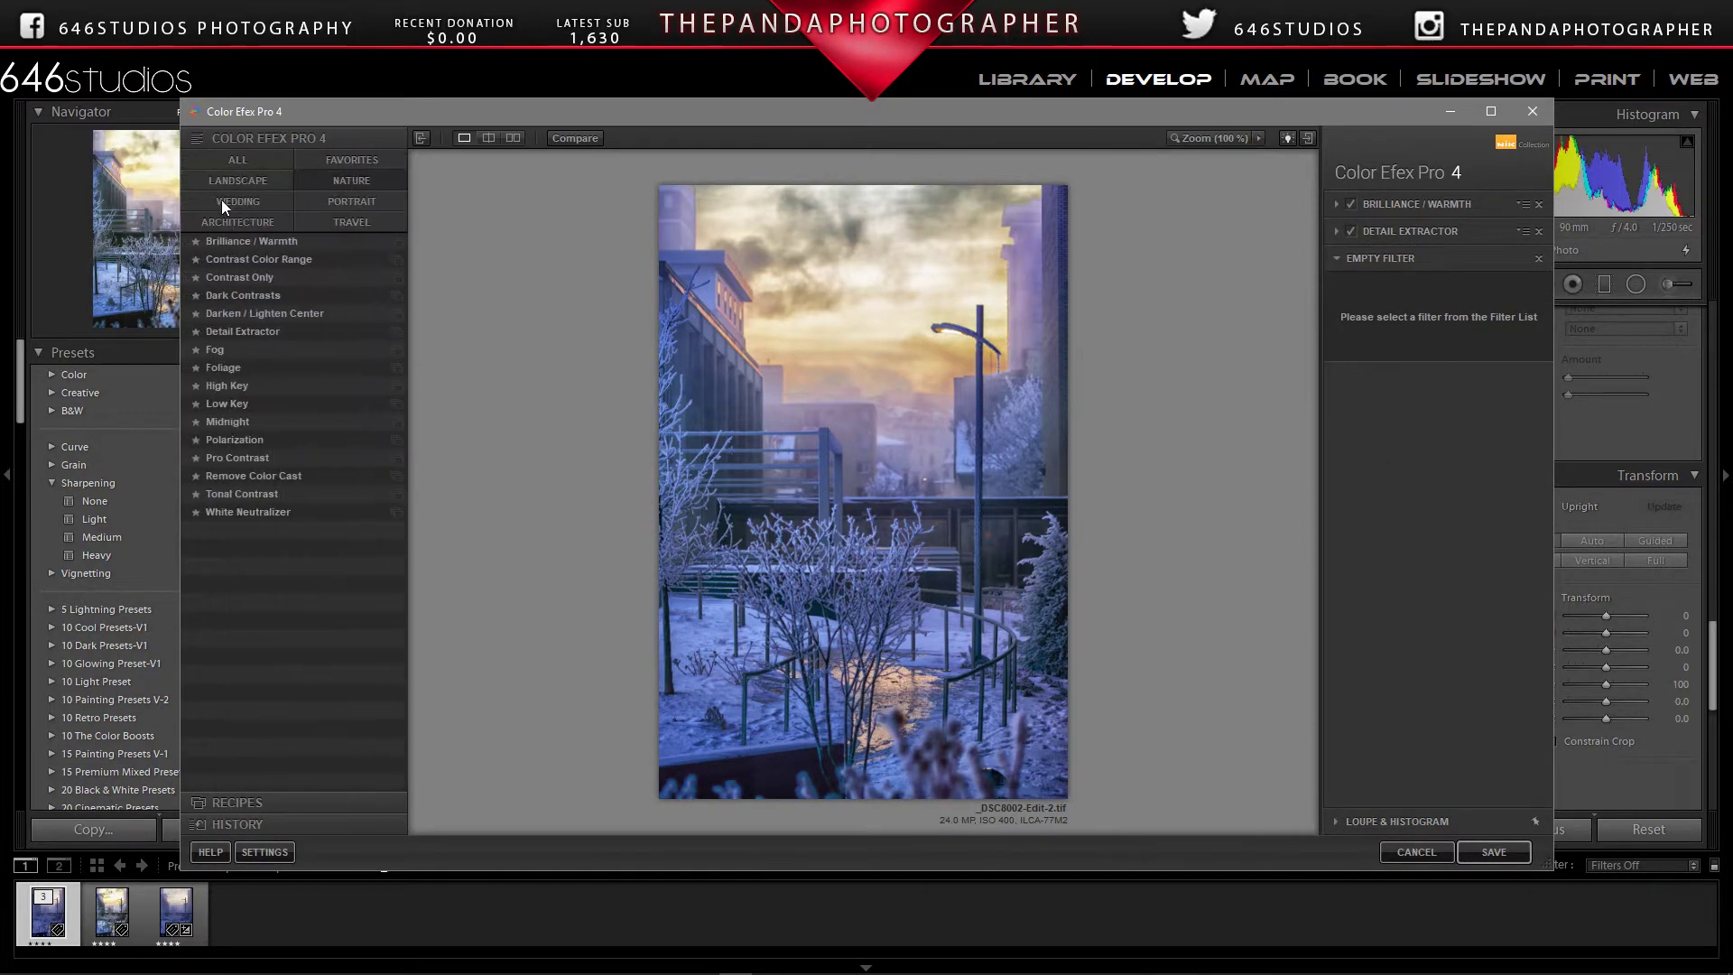
pyautogui.click(253, 204)
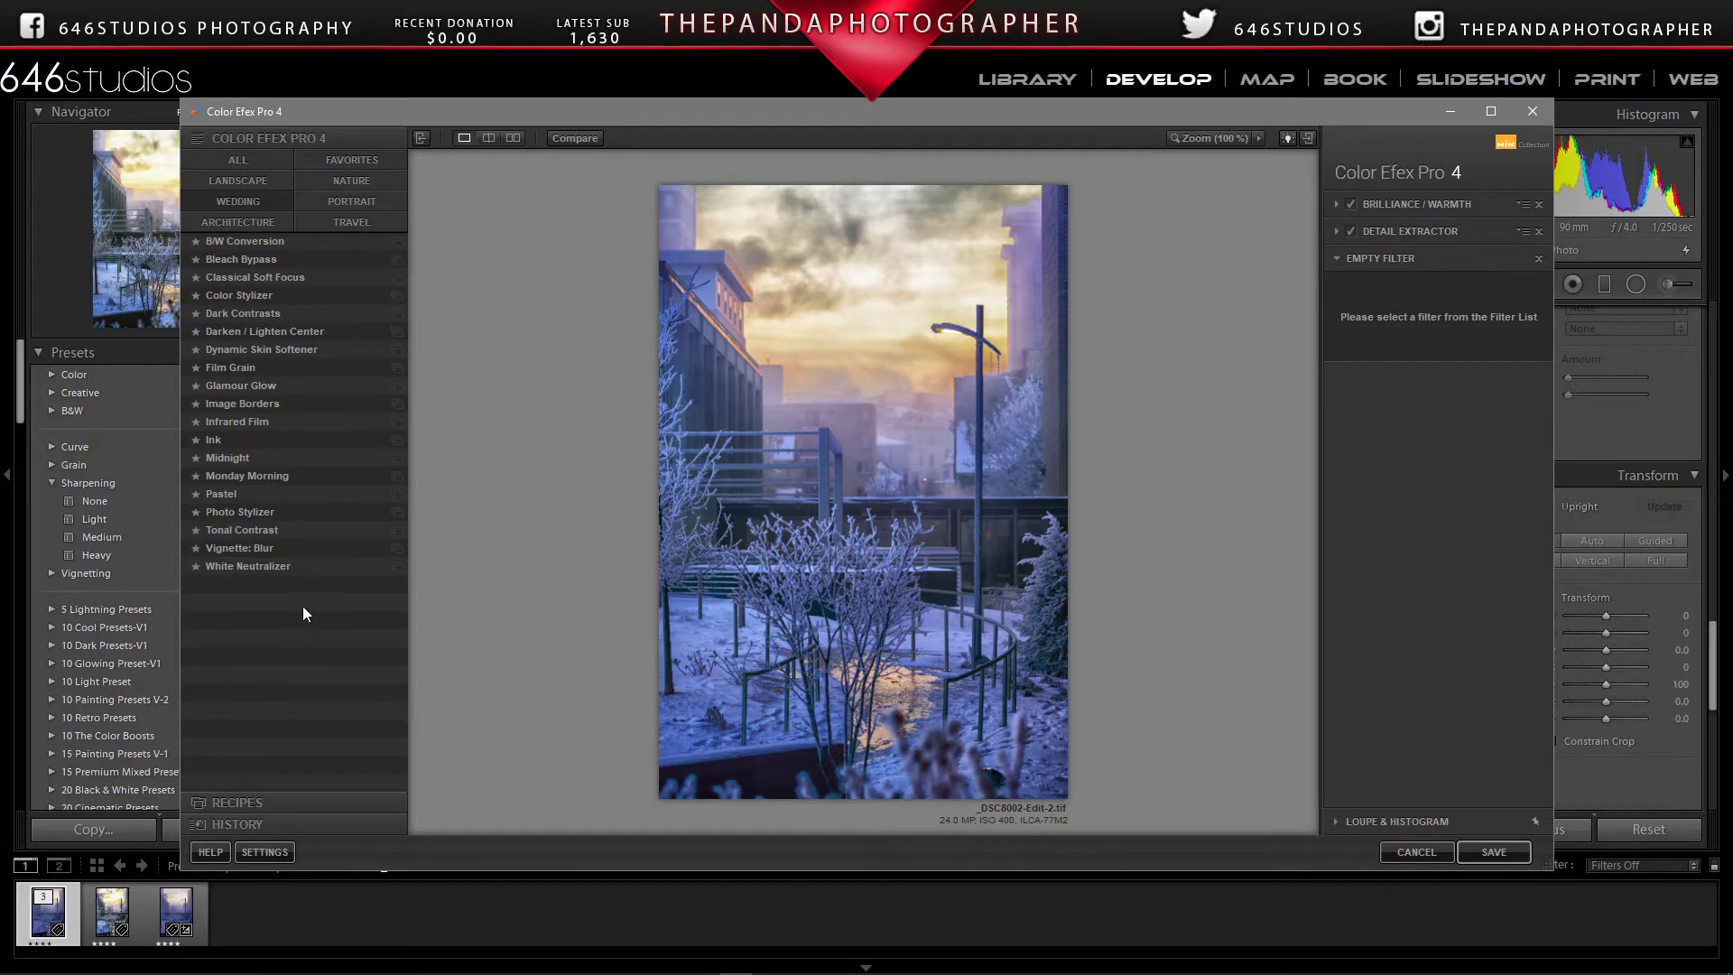
pyautogui.click(398, 567)
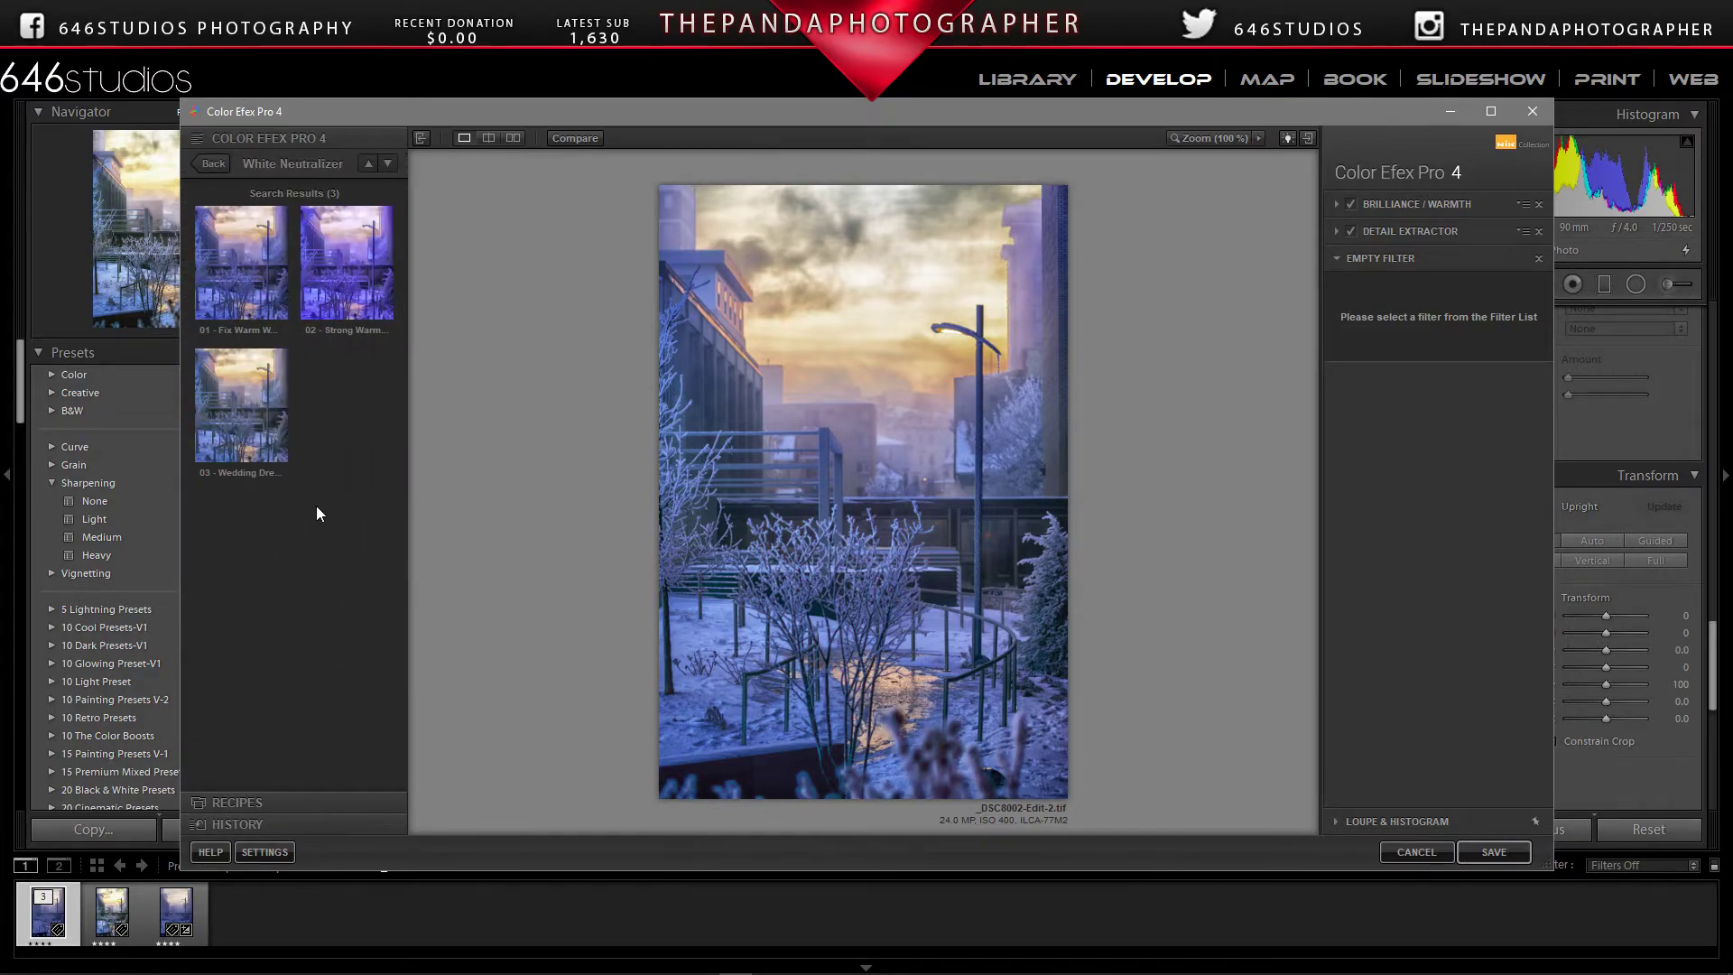
pyautogui.click(258, 440)
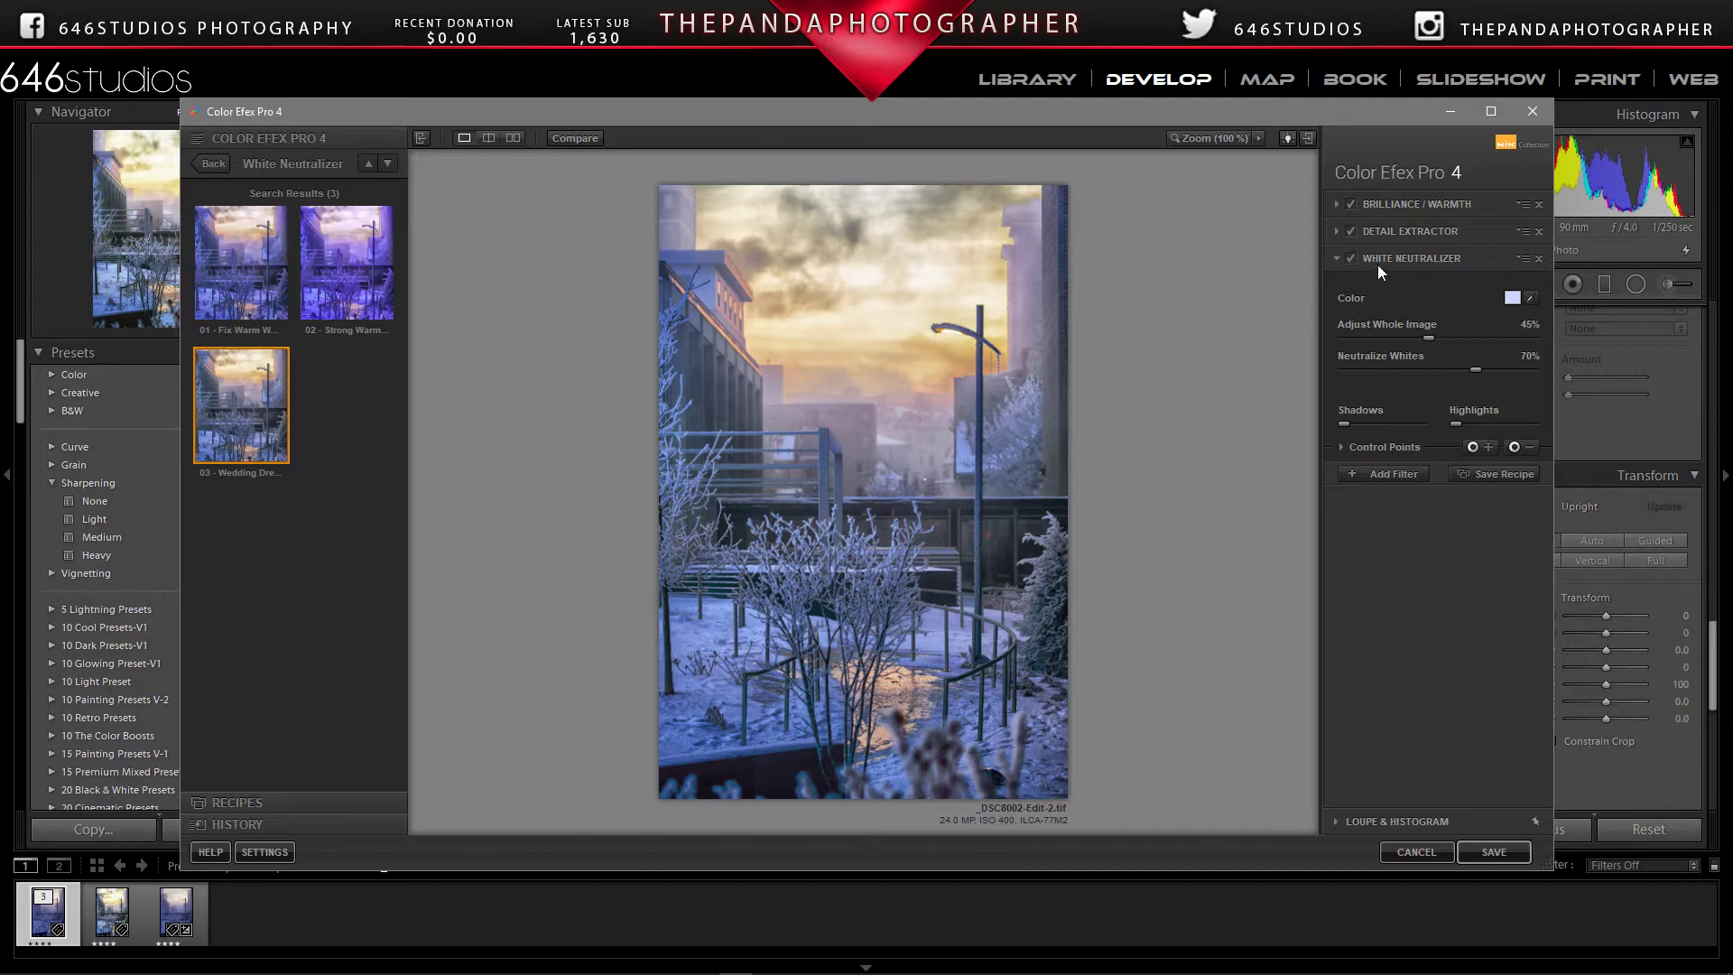
# Step: Compare the photo with and without the White Neutralizer effect, leaving the filter enabled
pyautogui.click(1352, 258)
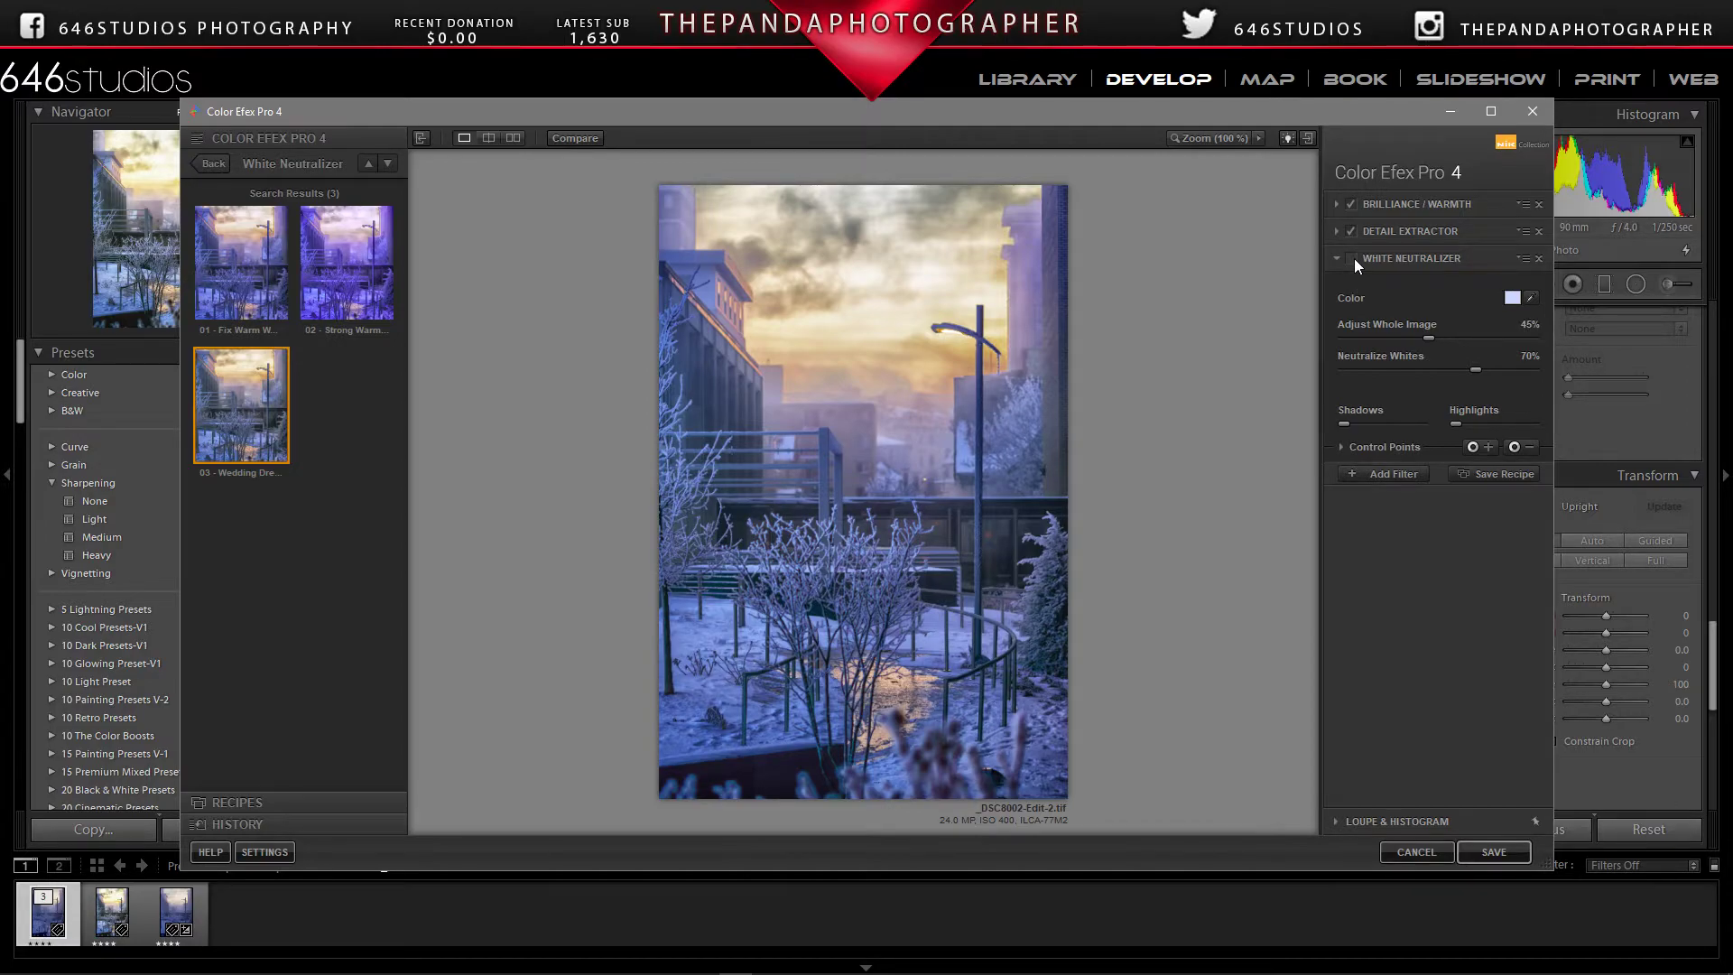
pyautogui.click(1353, 259)
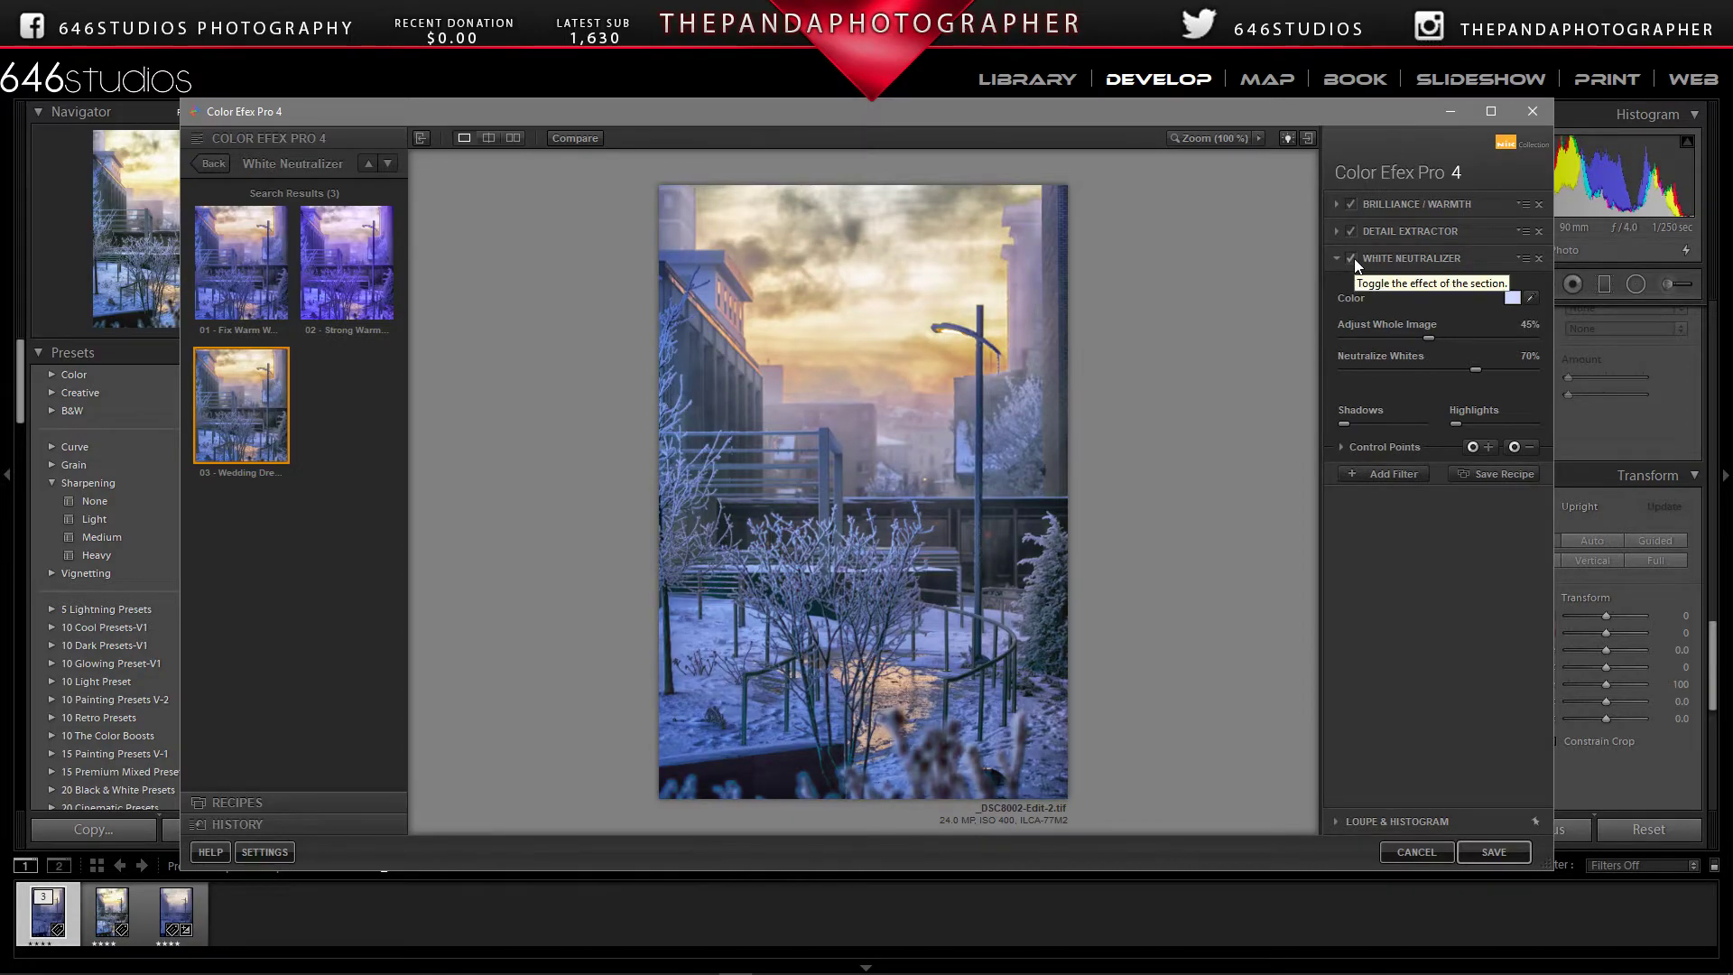
pyautogui.click(1352, 258)
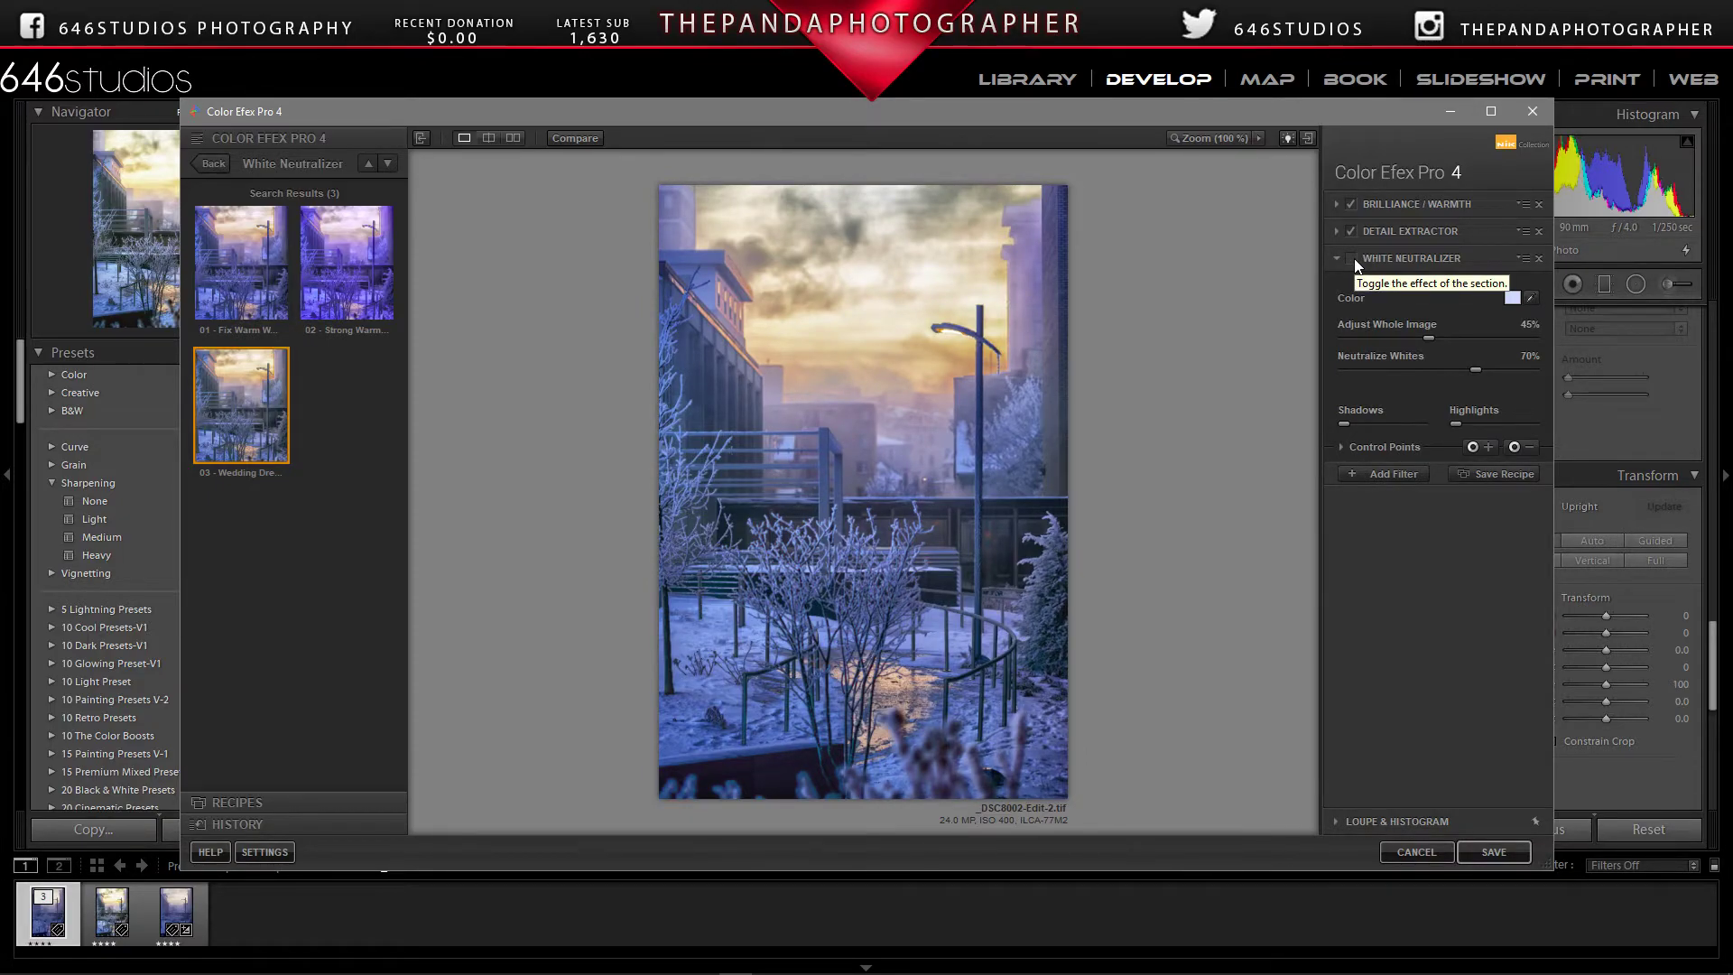
pyautogui.click(1354, 258)
pyautogui.click(1353, 258)
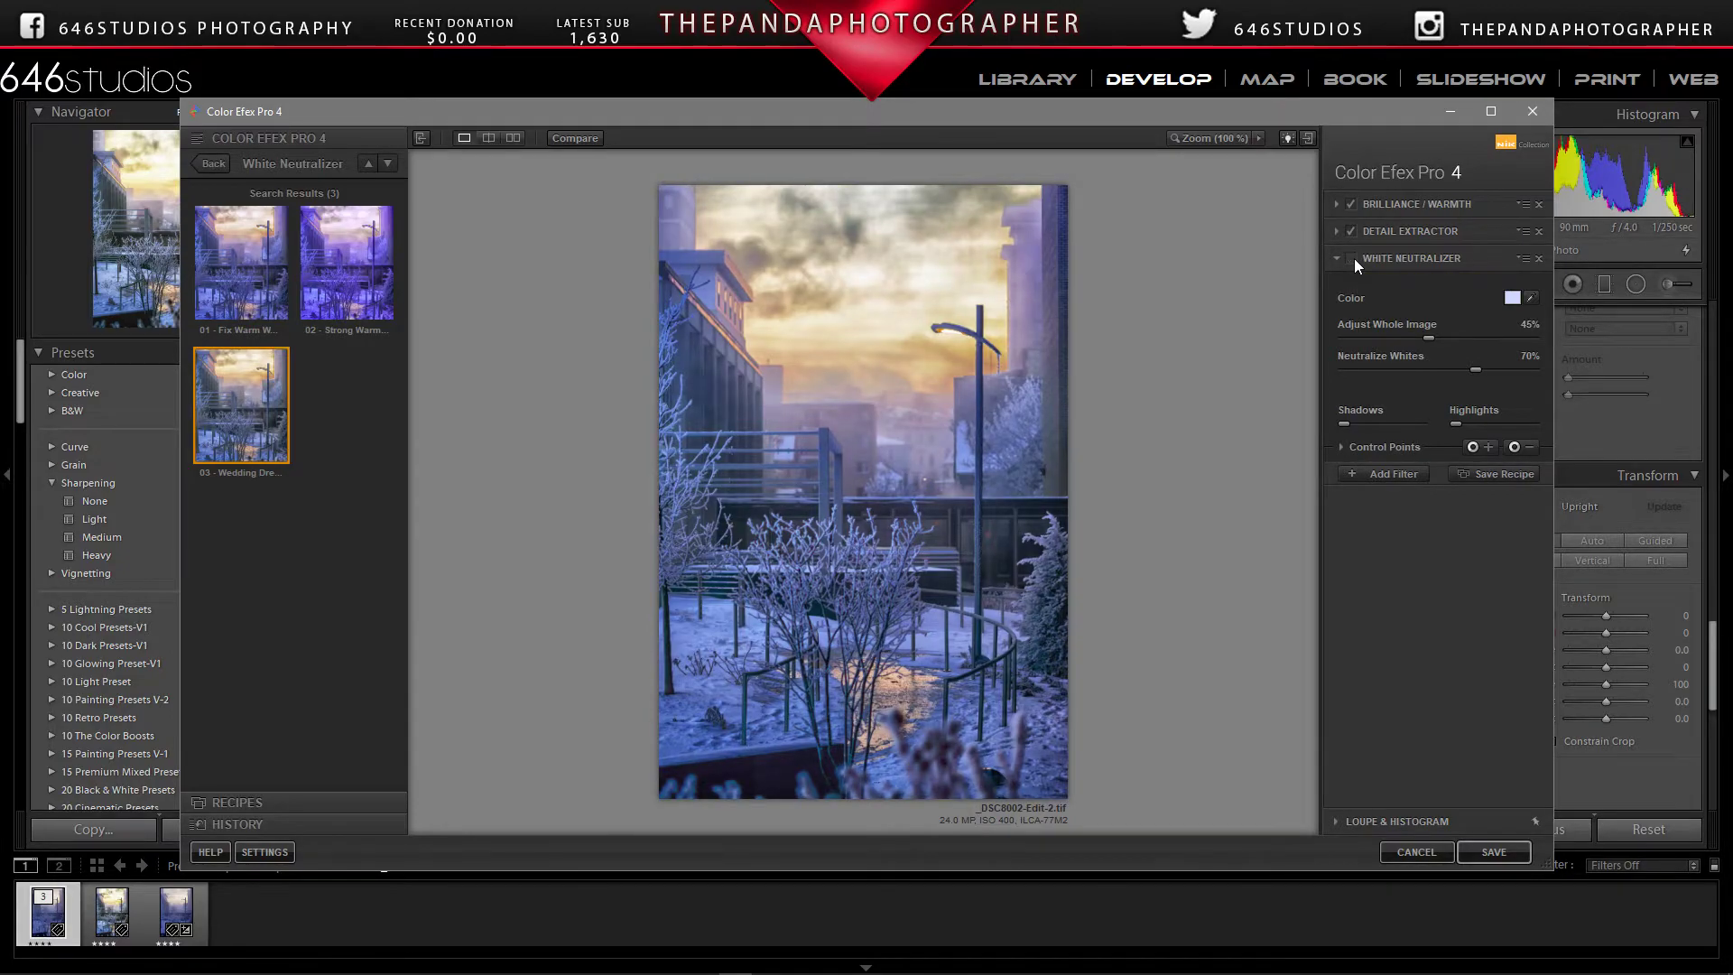
pyautogui.click(1354, 258)
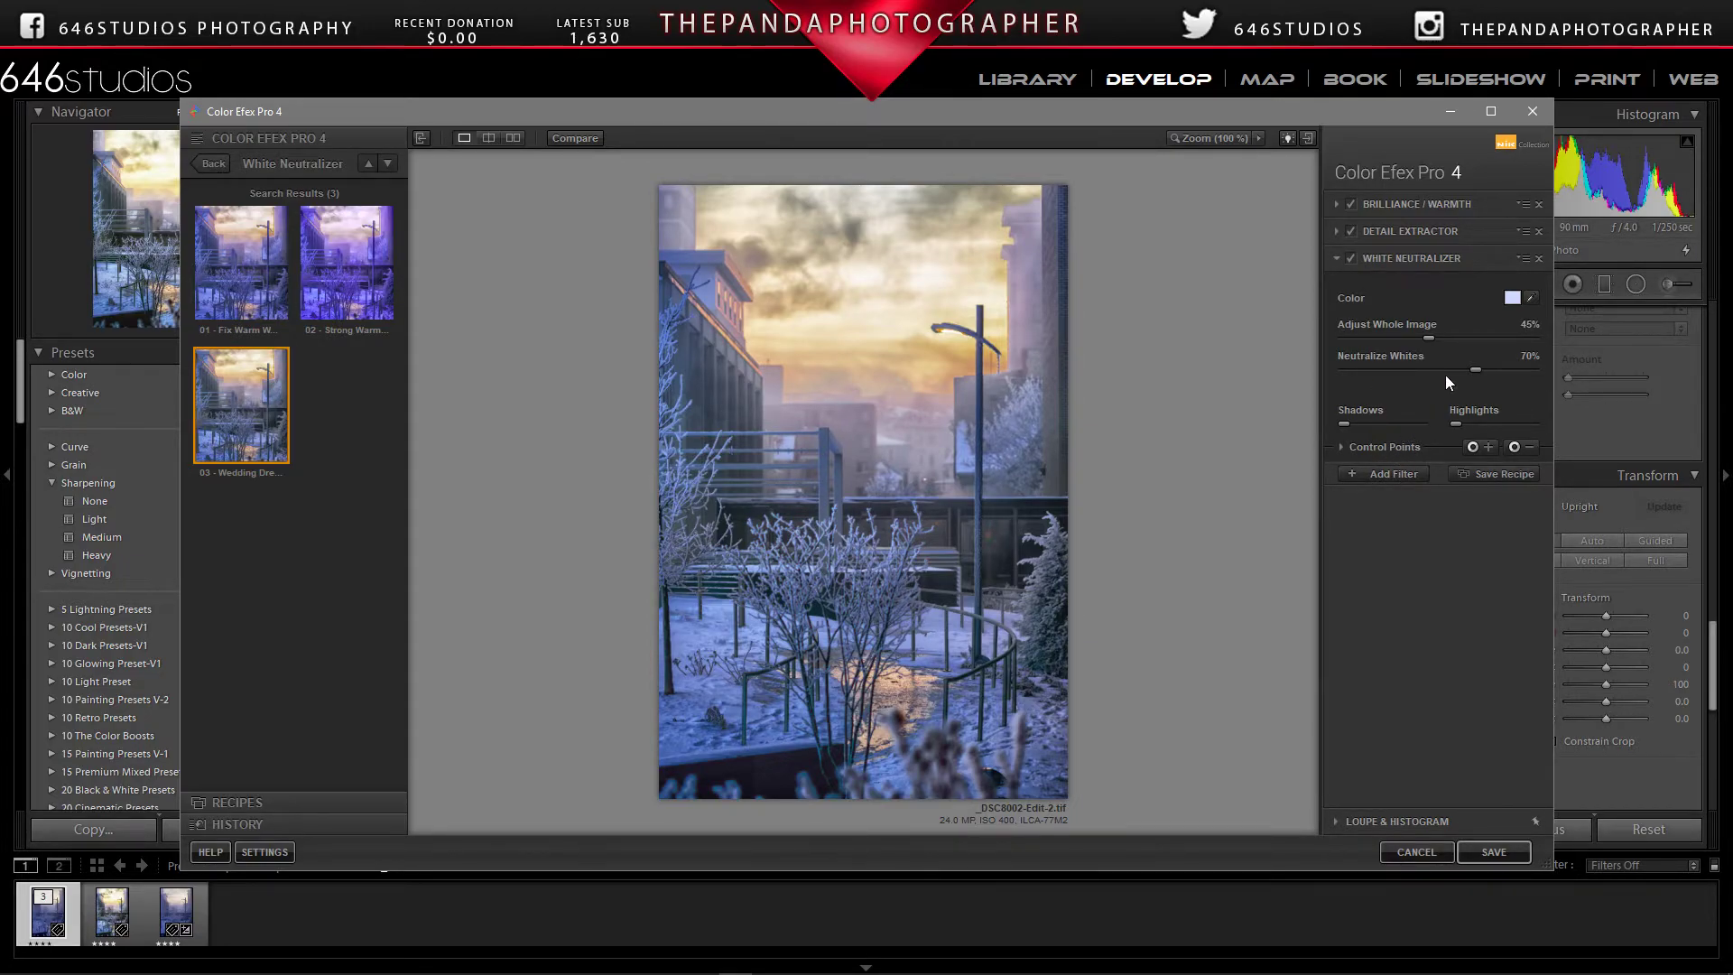
# Step: Add a Pro Contrast filter from the Nature category using its 02 - Auto Enhance preset, after previewing the Photo Stylizer presets
pyautogui.click(1394, 476)
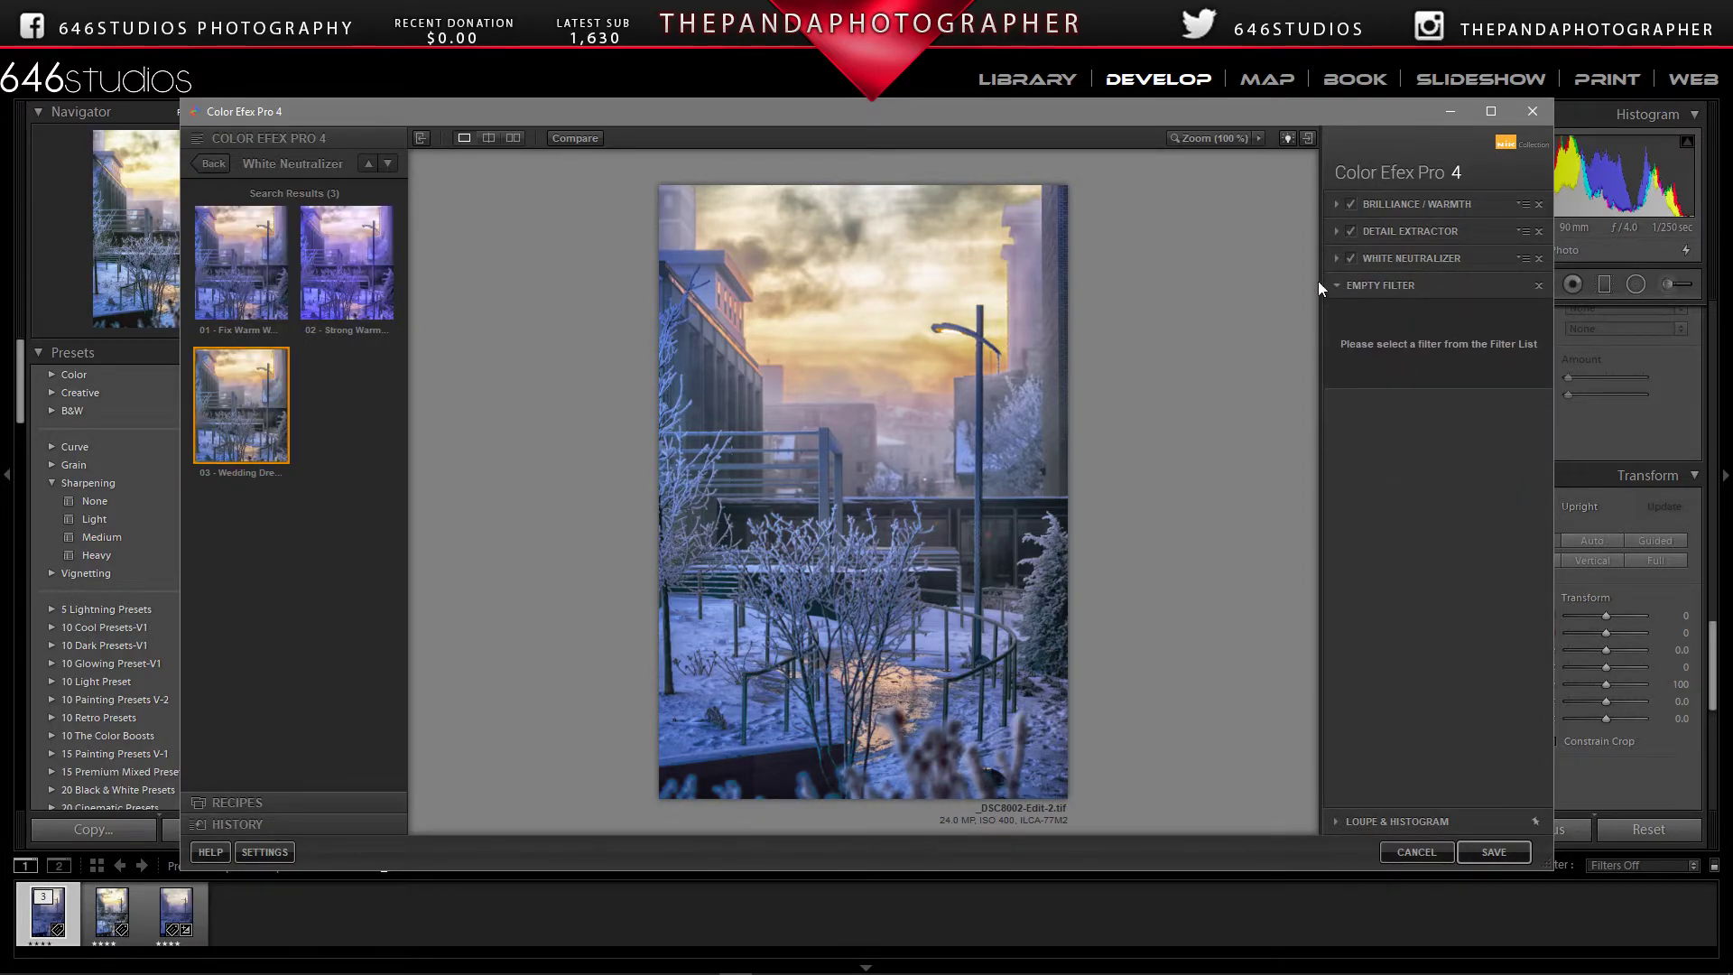
pyautogui.click(205, 163)
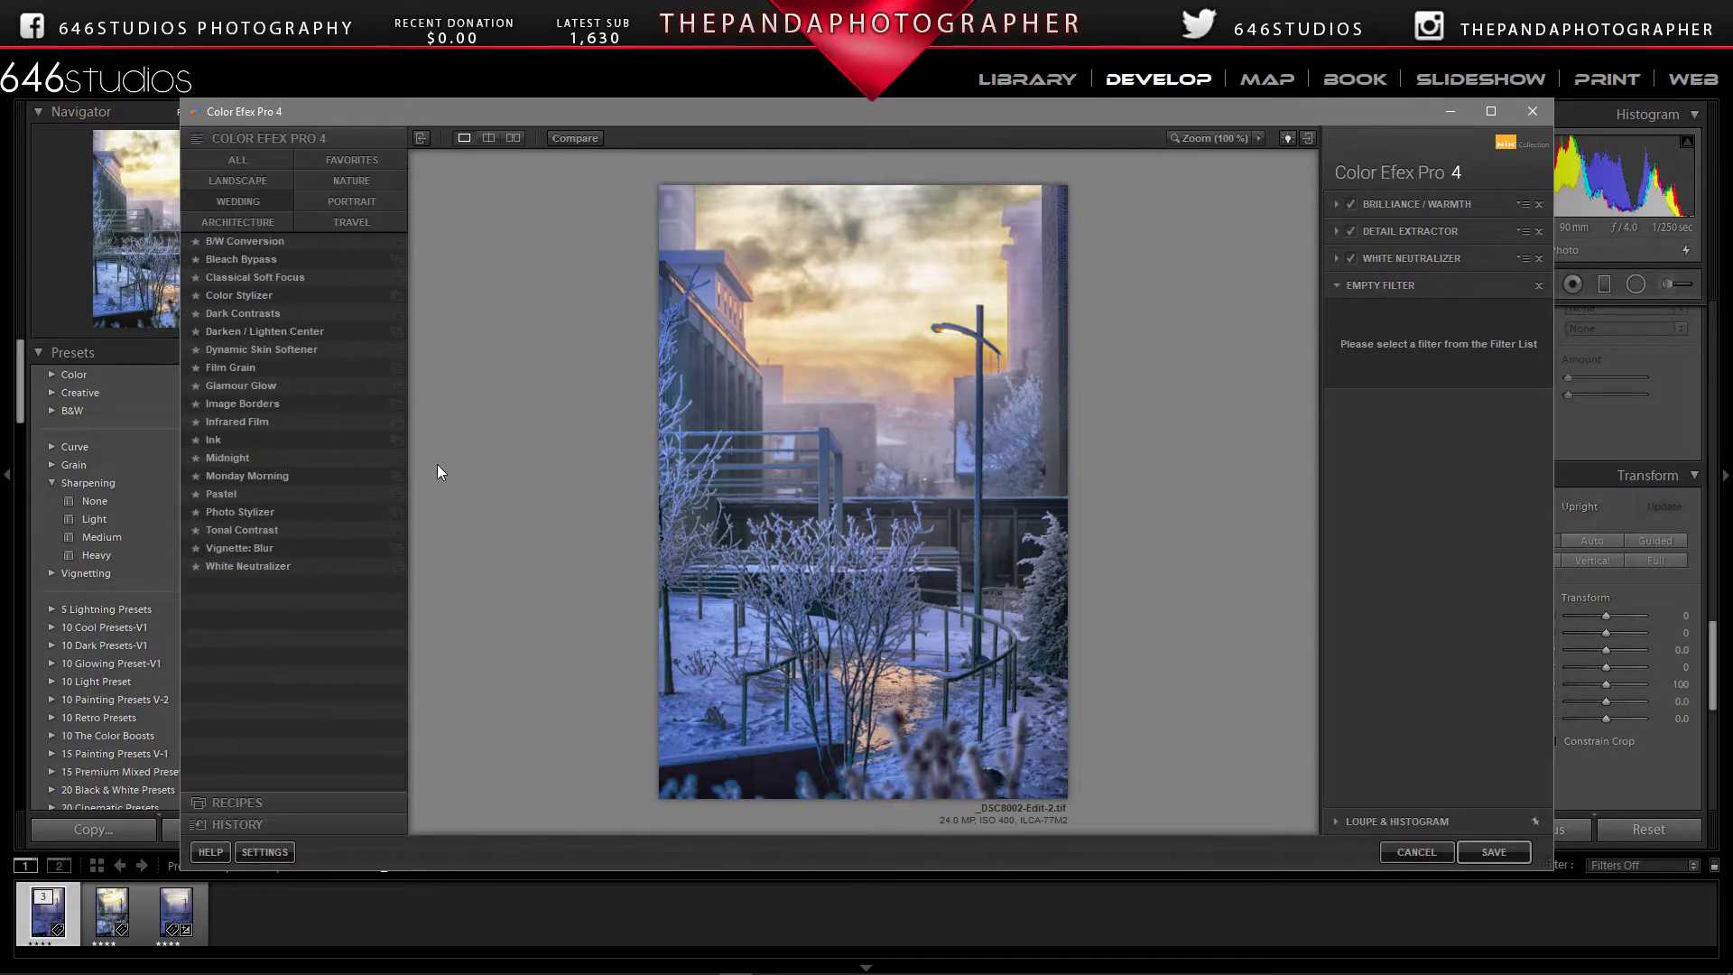
pyautogui.click(376, 224)
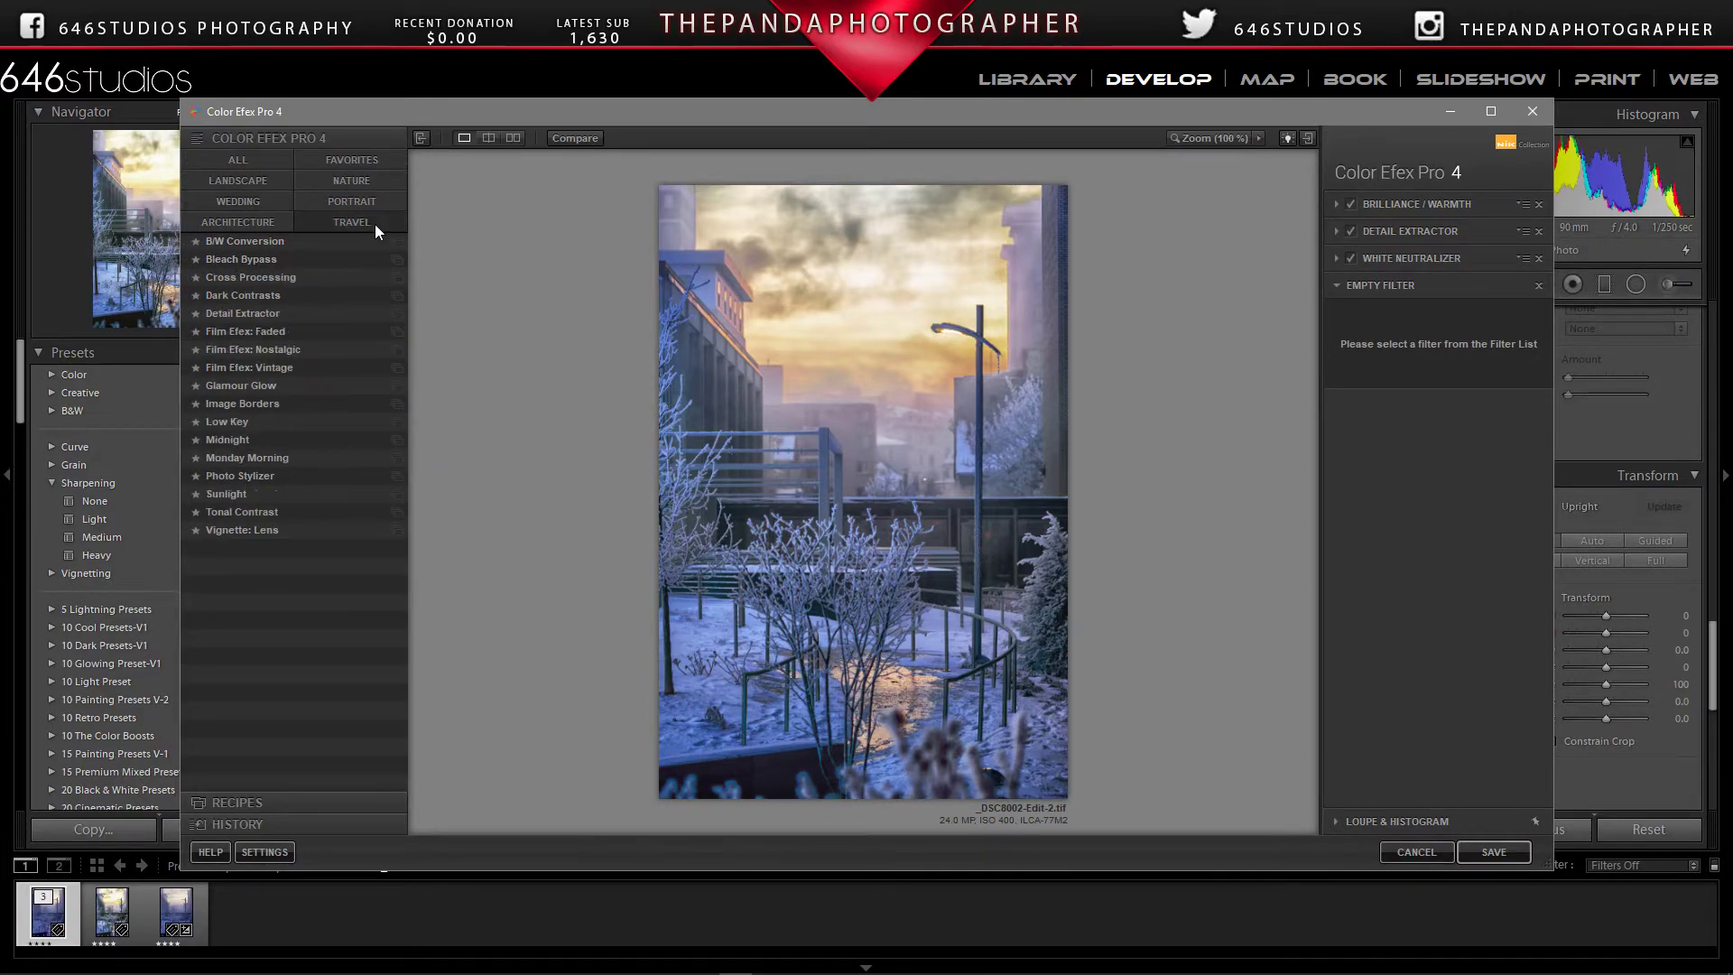
pyautogui.click(394, 476)
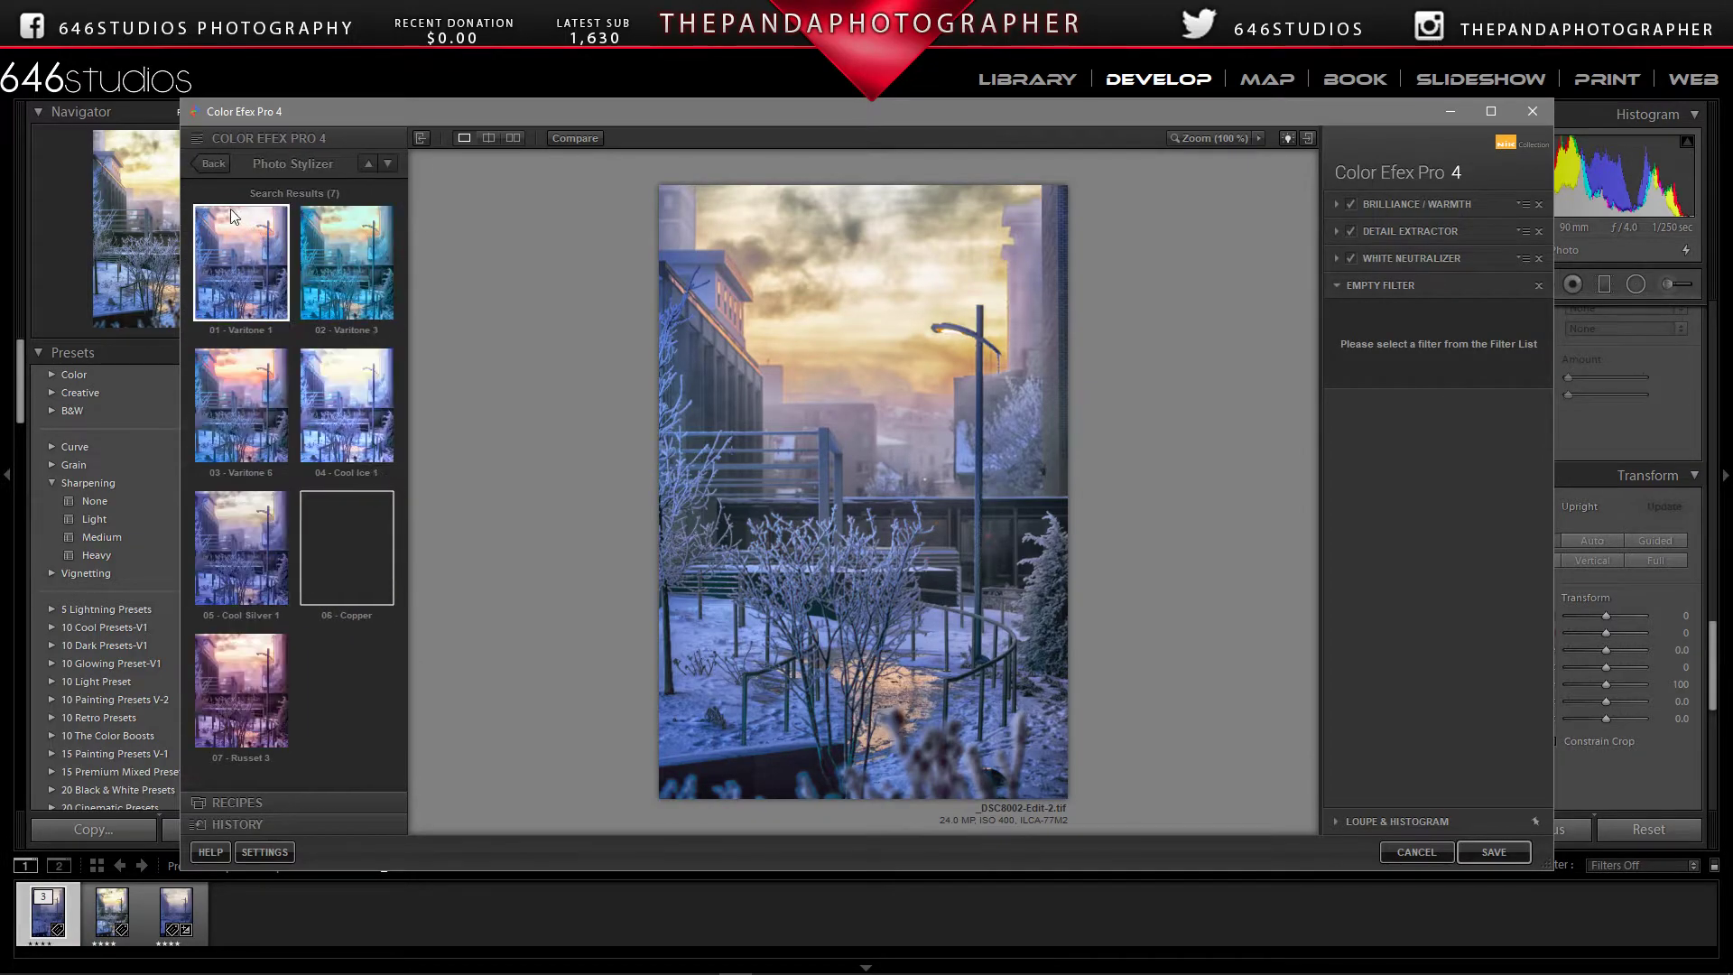
pyautogui.click(215, 171)
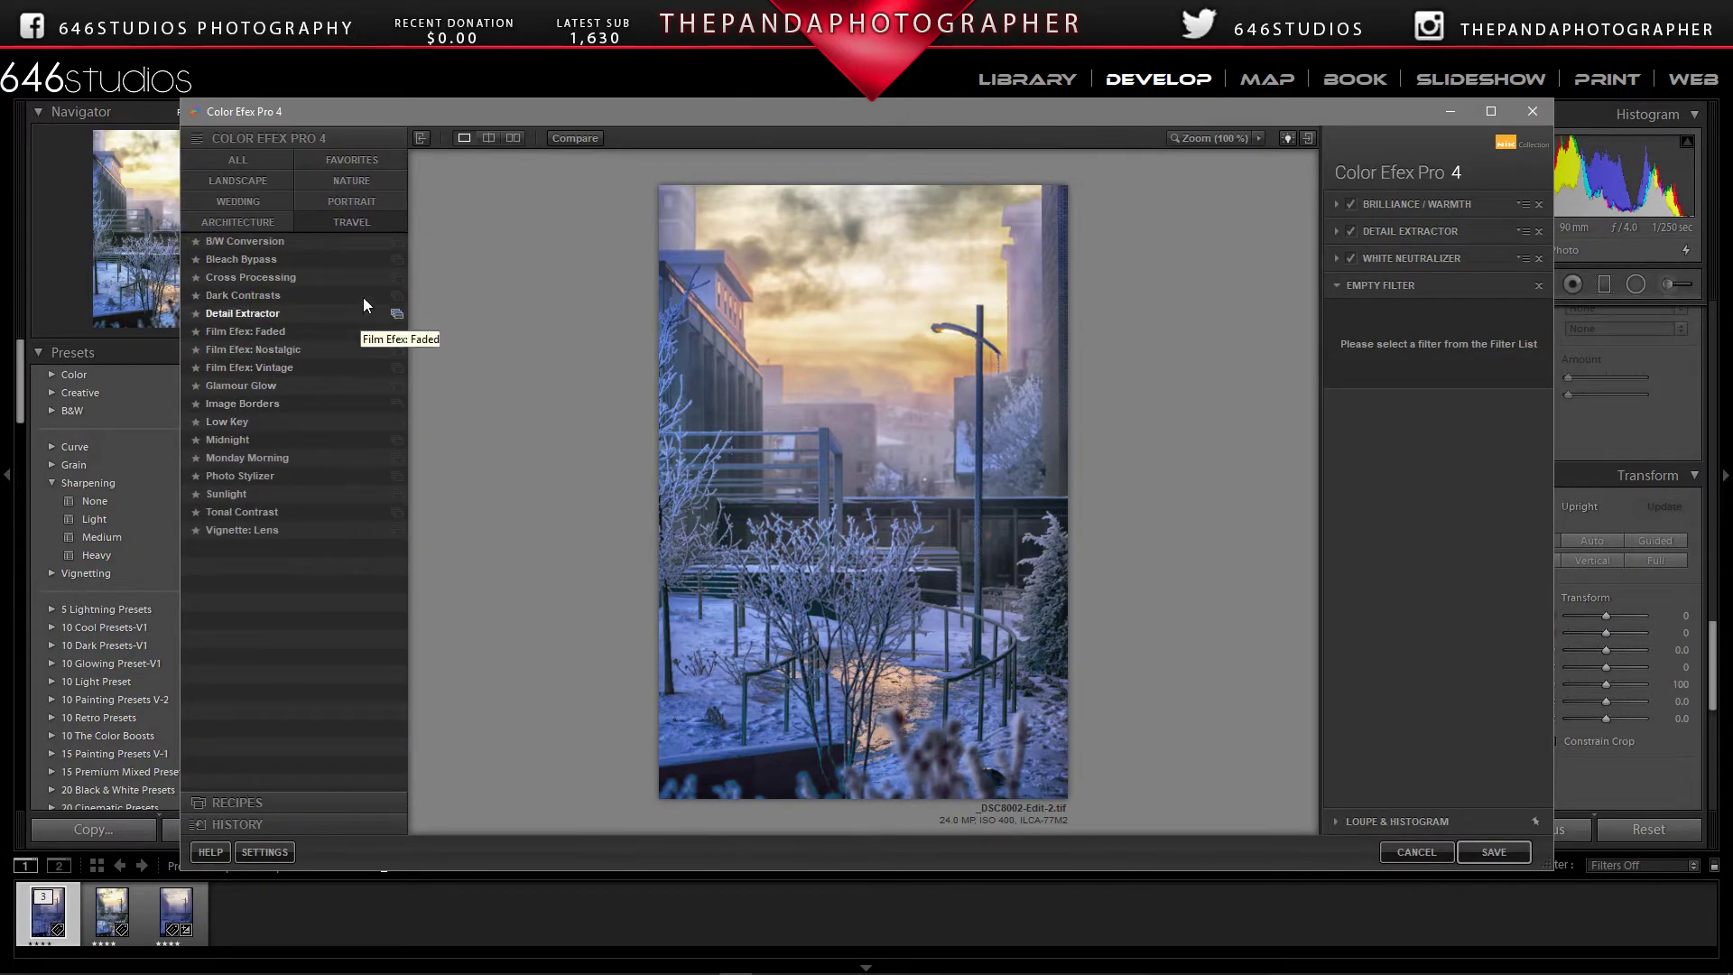
pyautogui.click(350, 184)
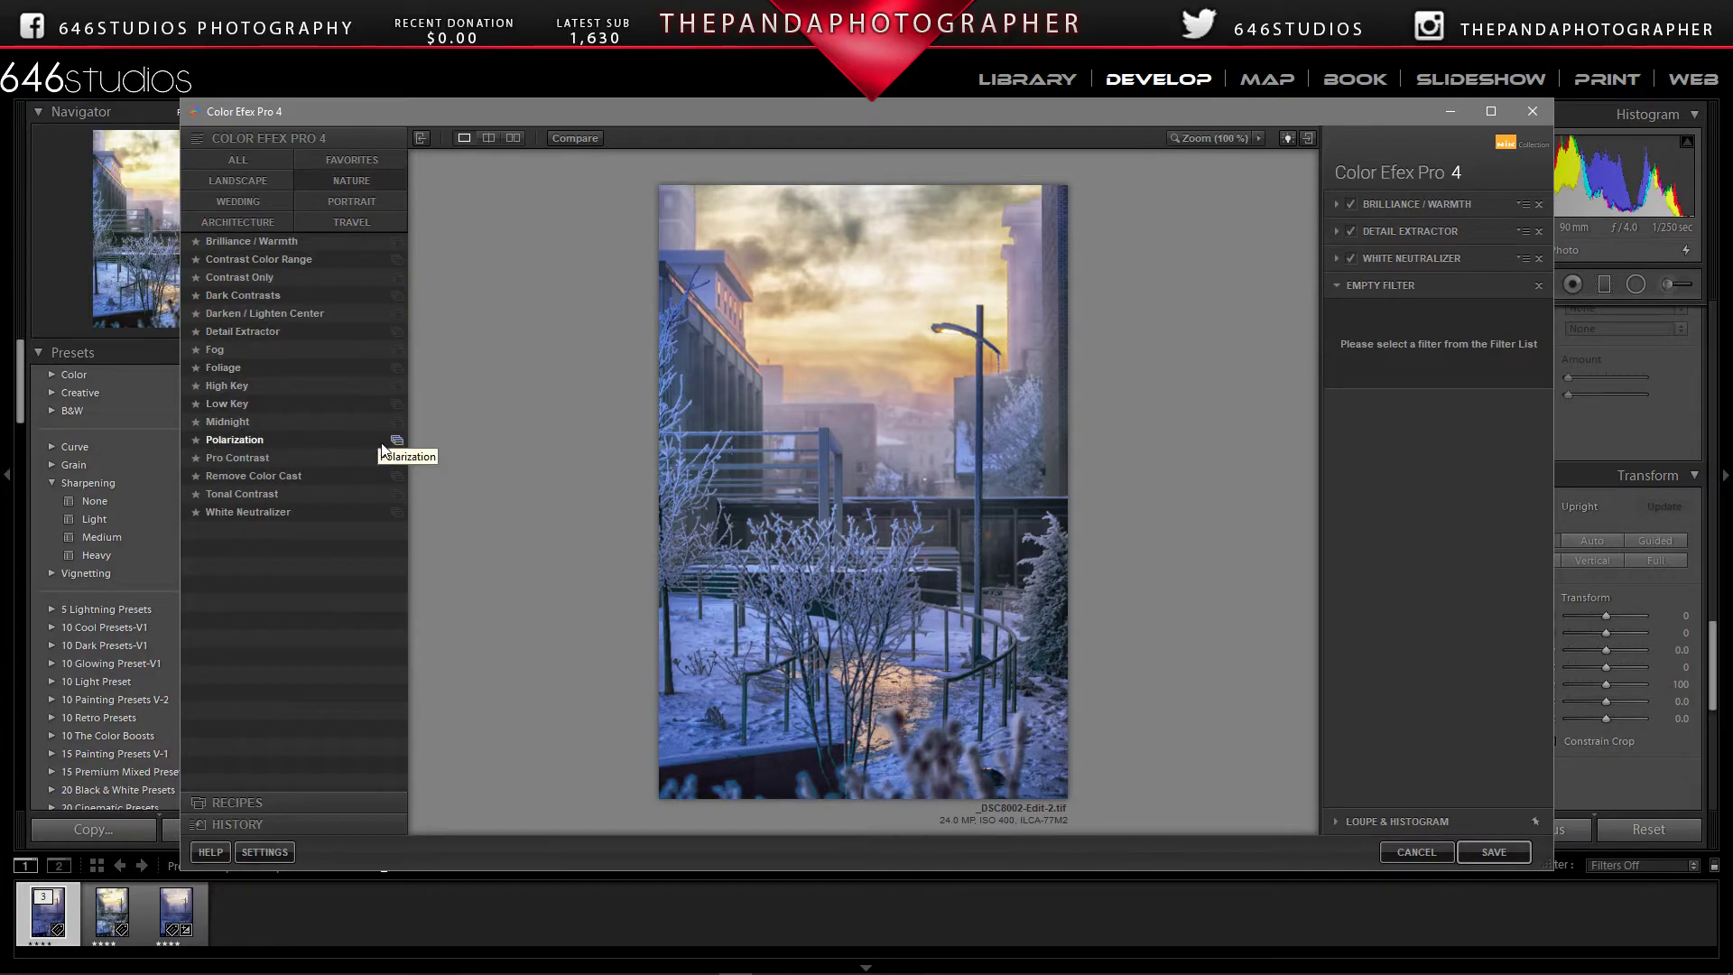
pyautogui.click(397, 461)
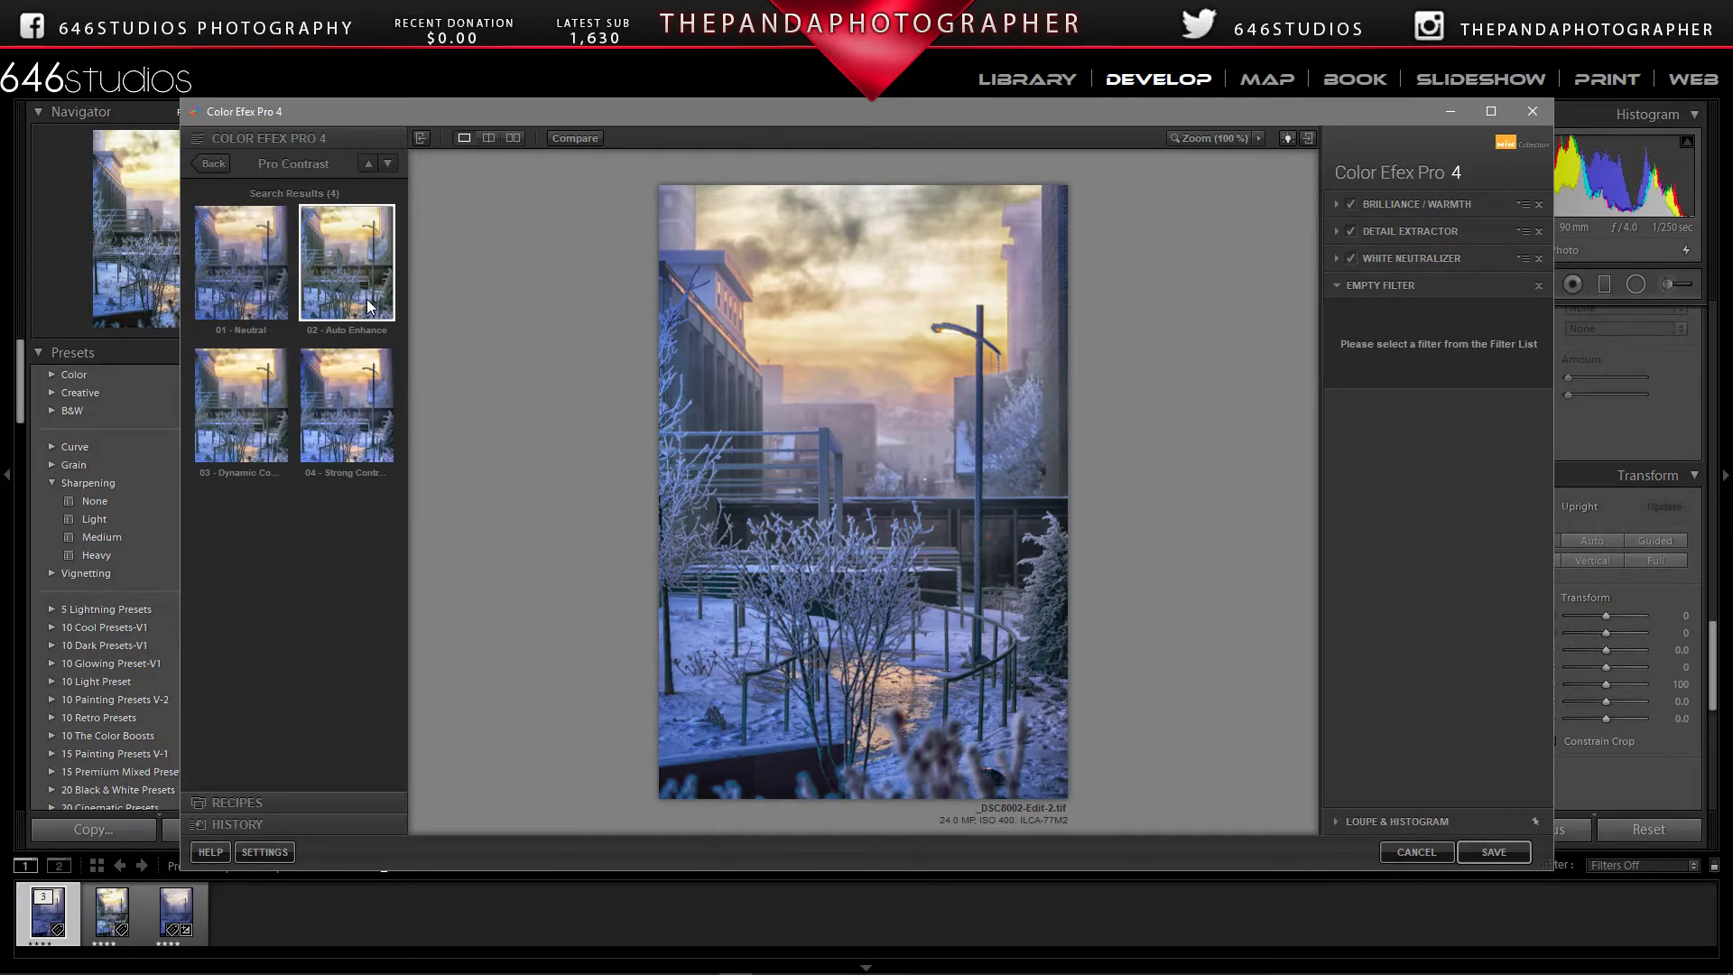
pyautogui.click(367, 305)
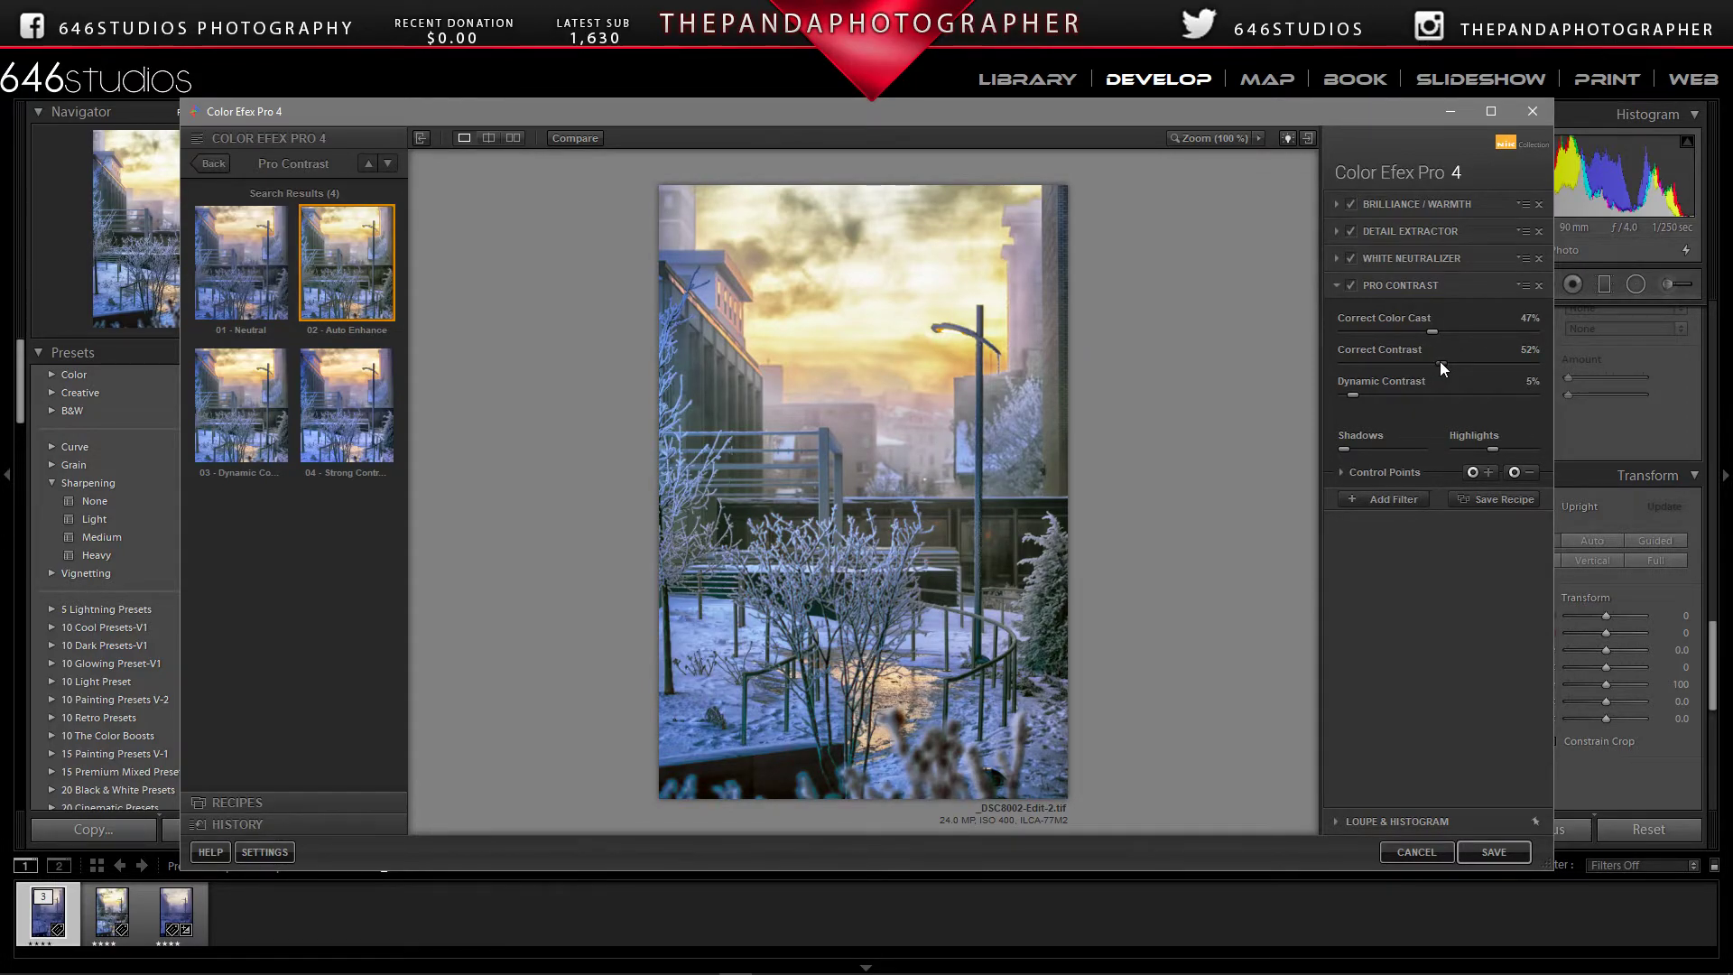
# Step: Add a Glamour Glow filter from the Wedding category with its 02 - Stronger Glow preset, and save the result back to Lightroom
pyautogui.click(1374, 502)
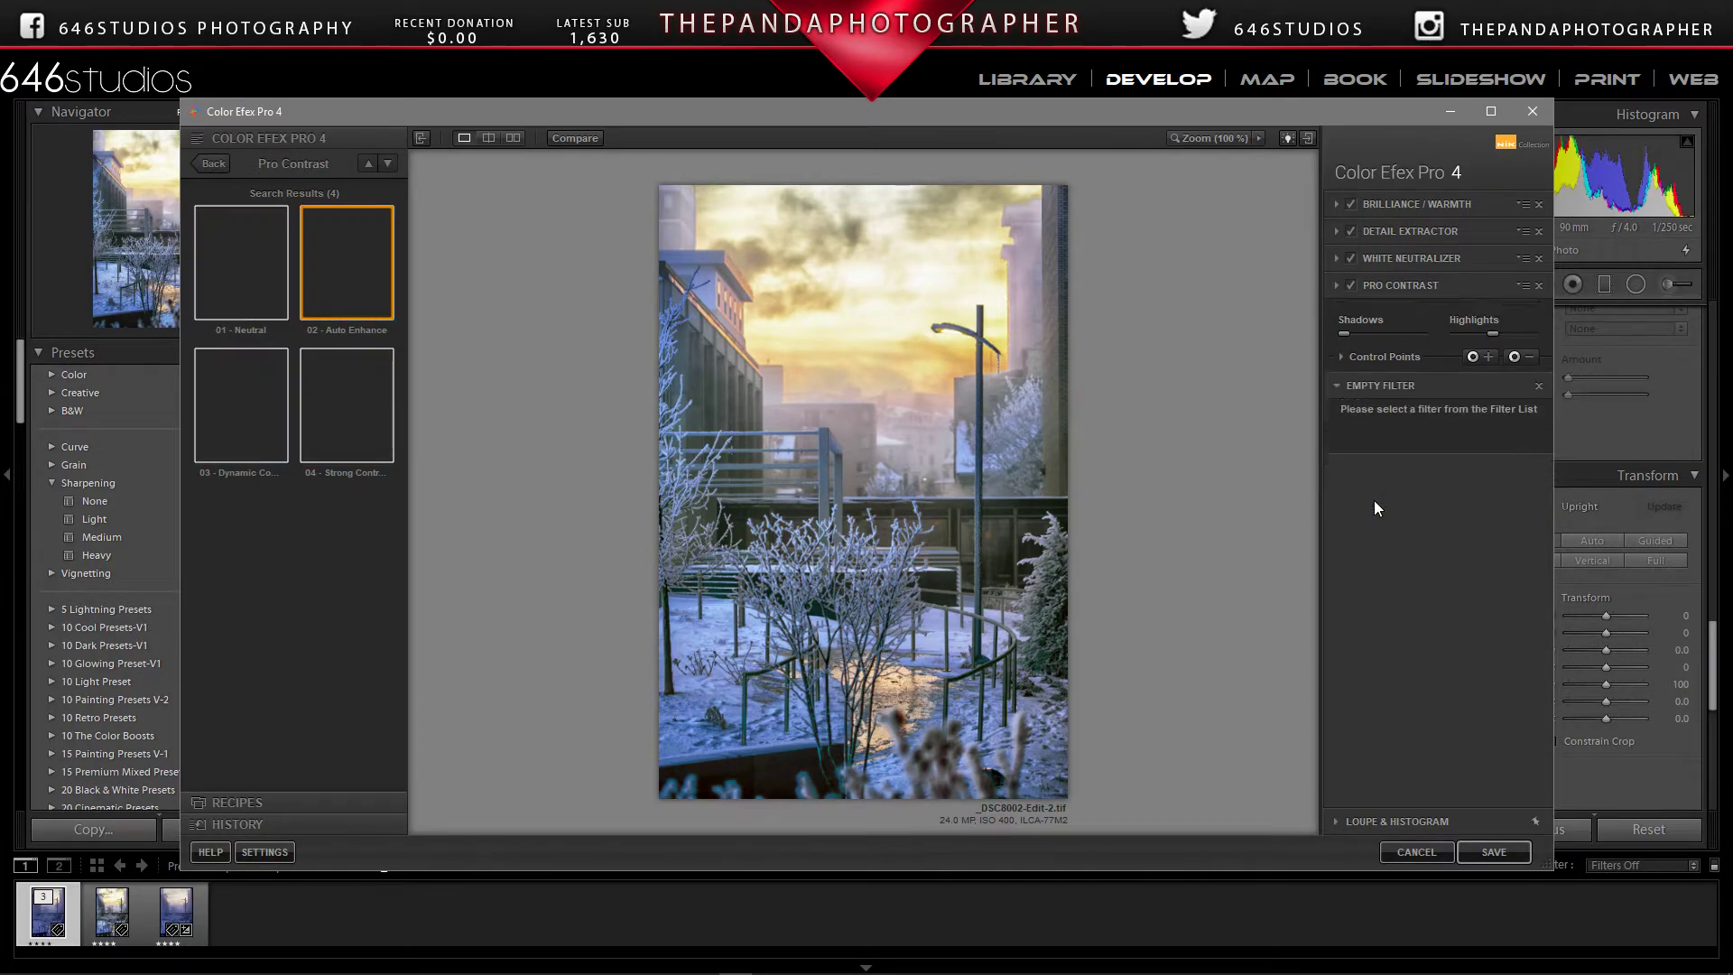
pyautogui.click(213, 165)
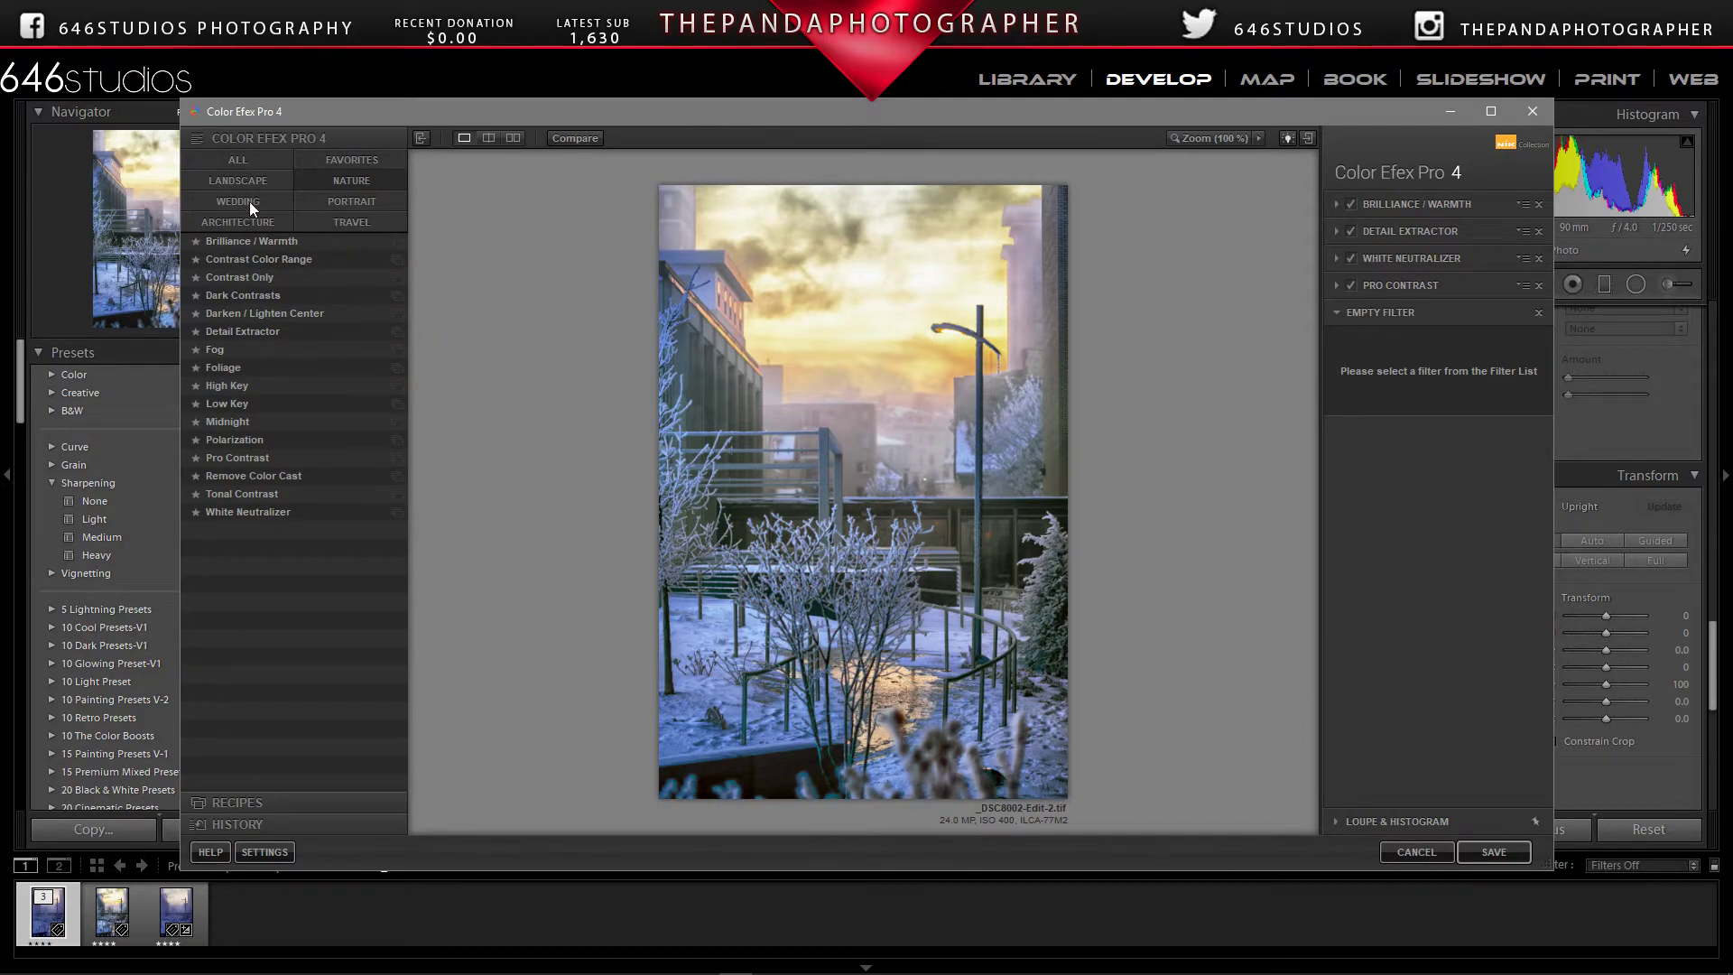
pyautogui.click(249, 202)
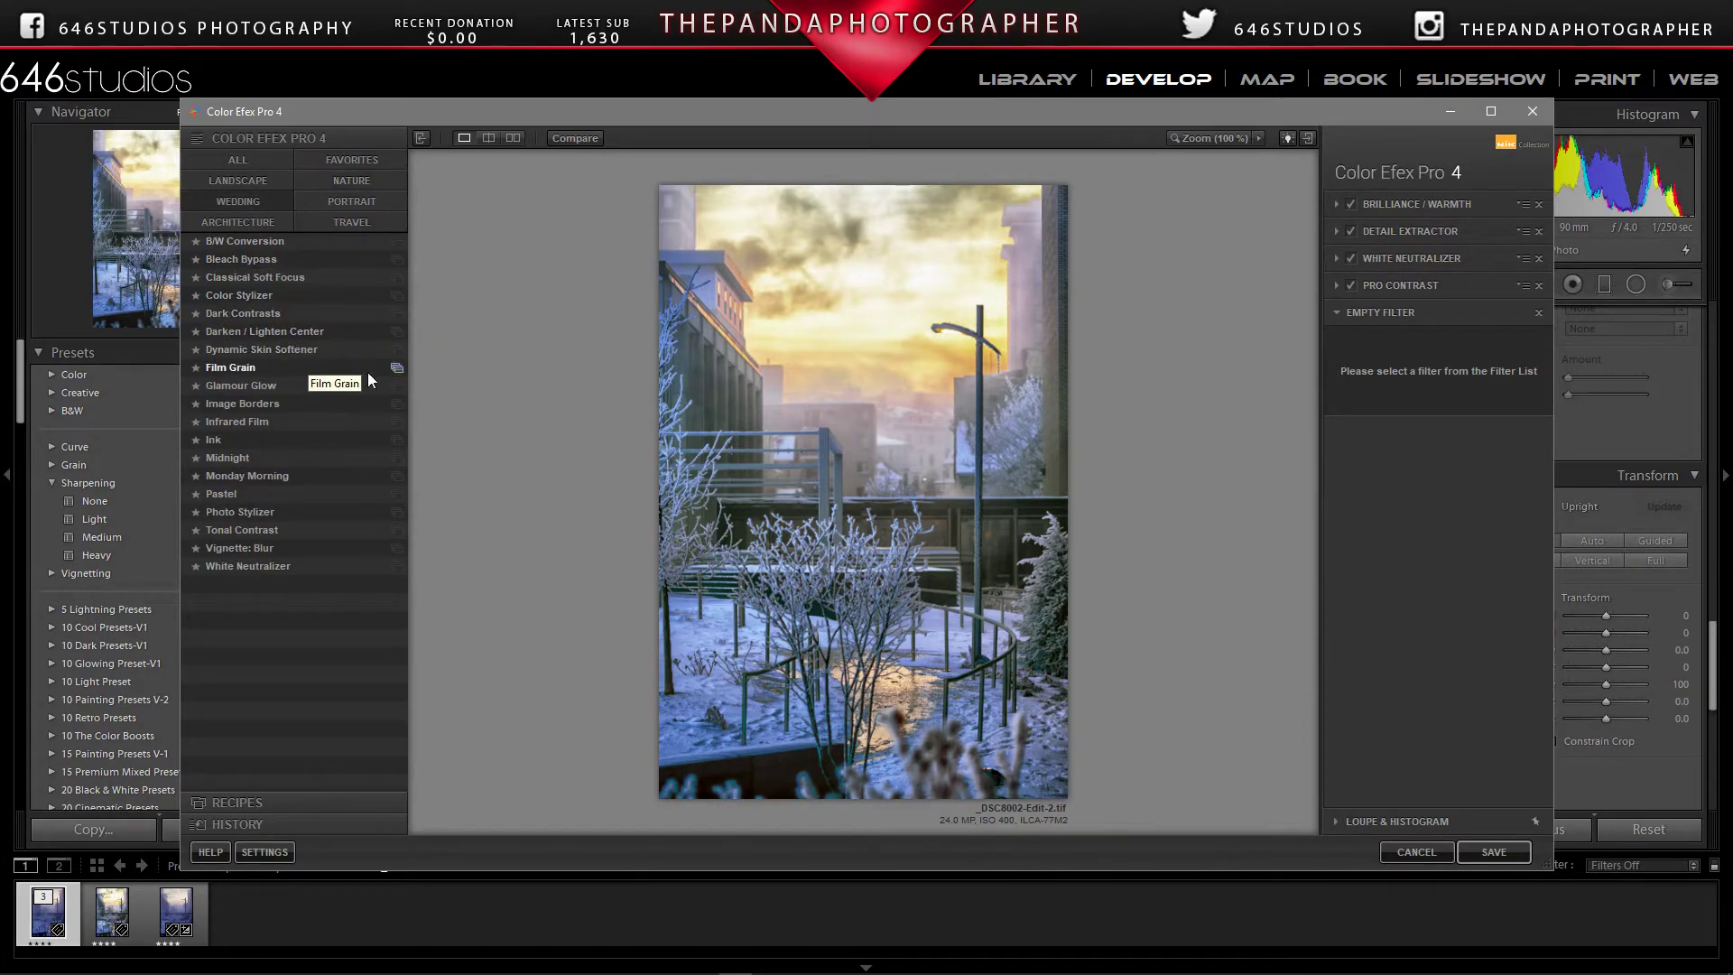
pyautogui.click(397, 384)
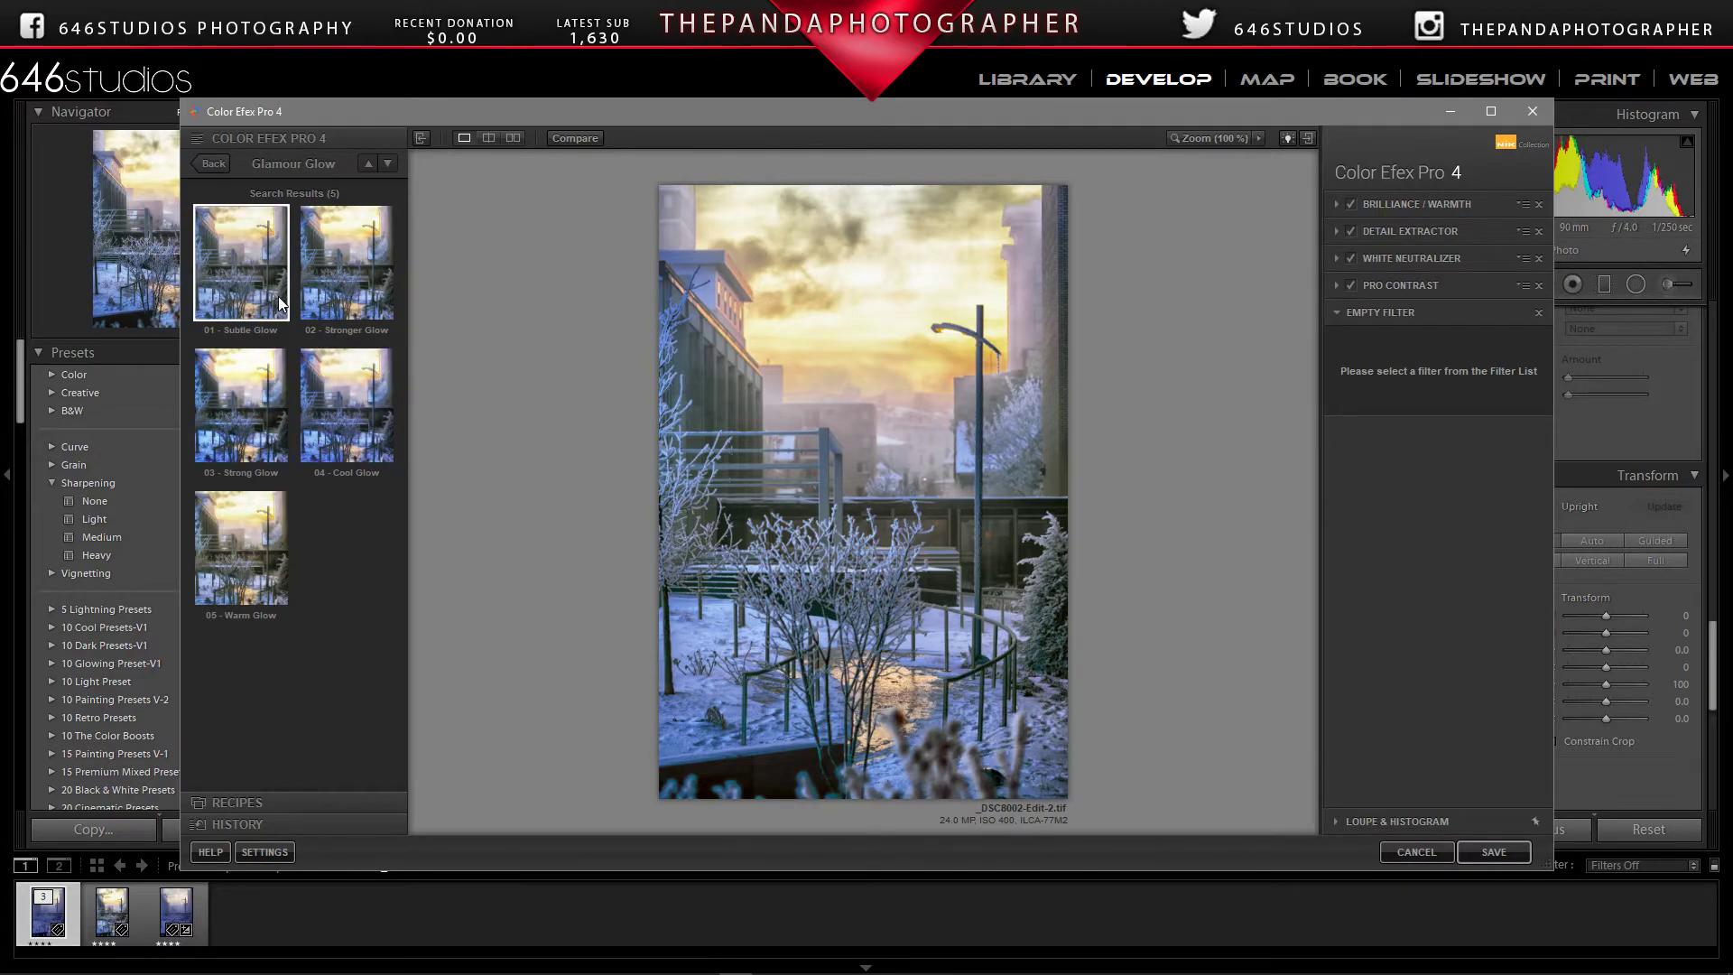
pyautogui.click(358, 308)
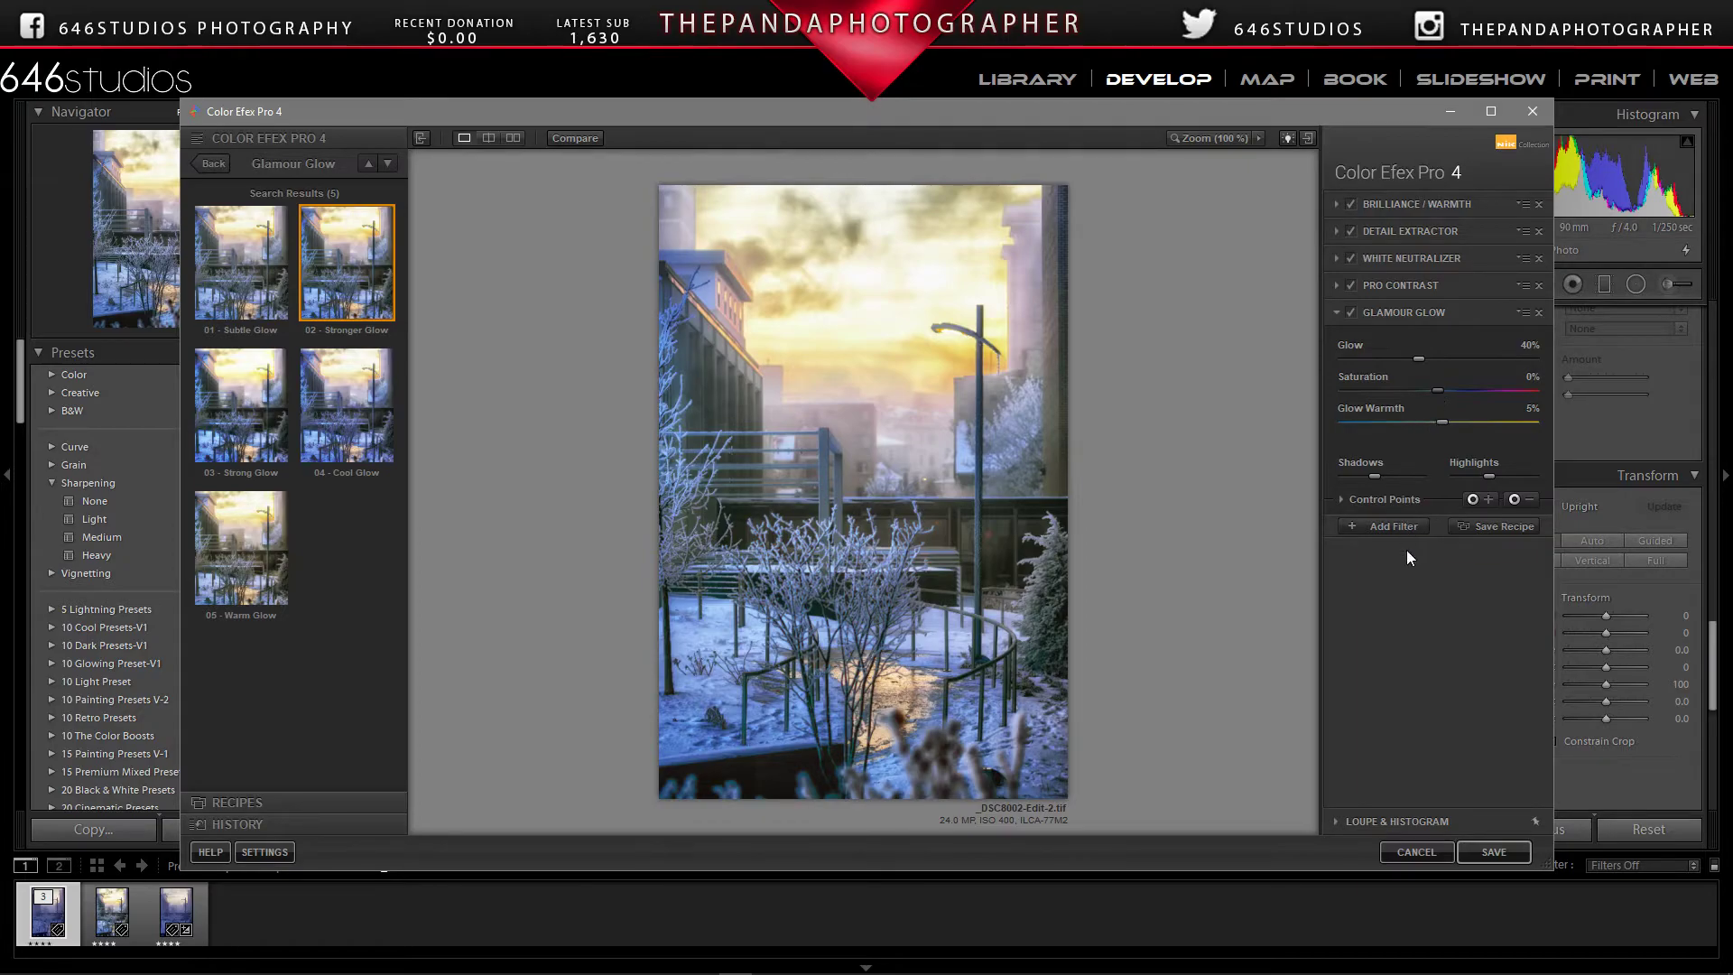
pyautogui.click(1505, 852)
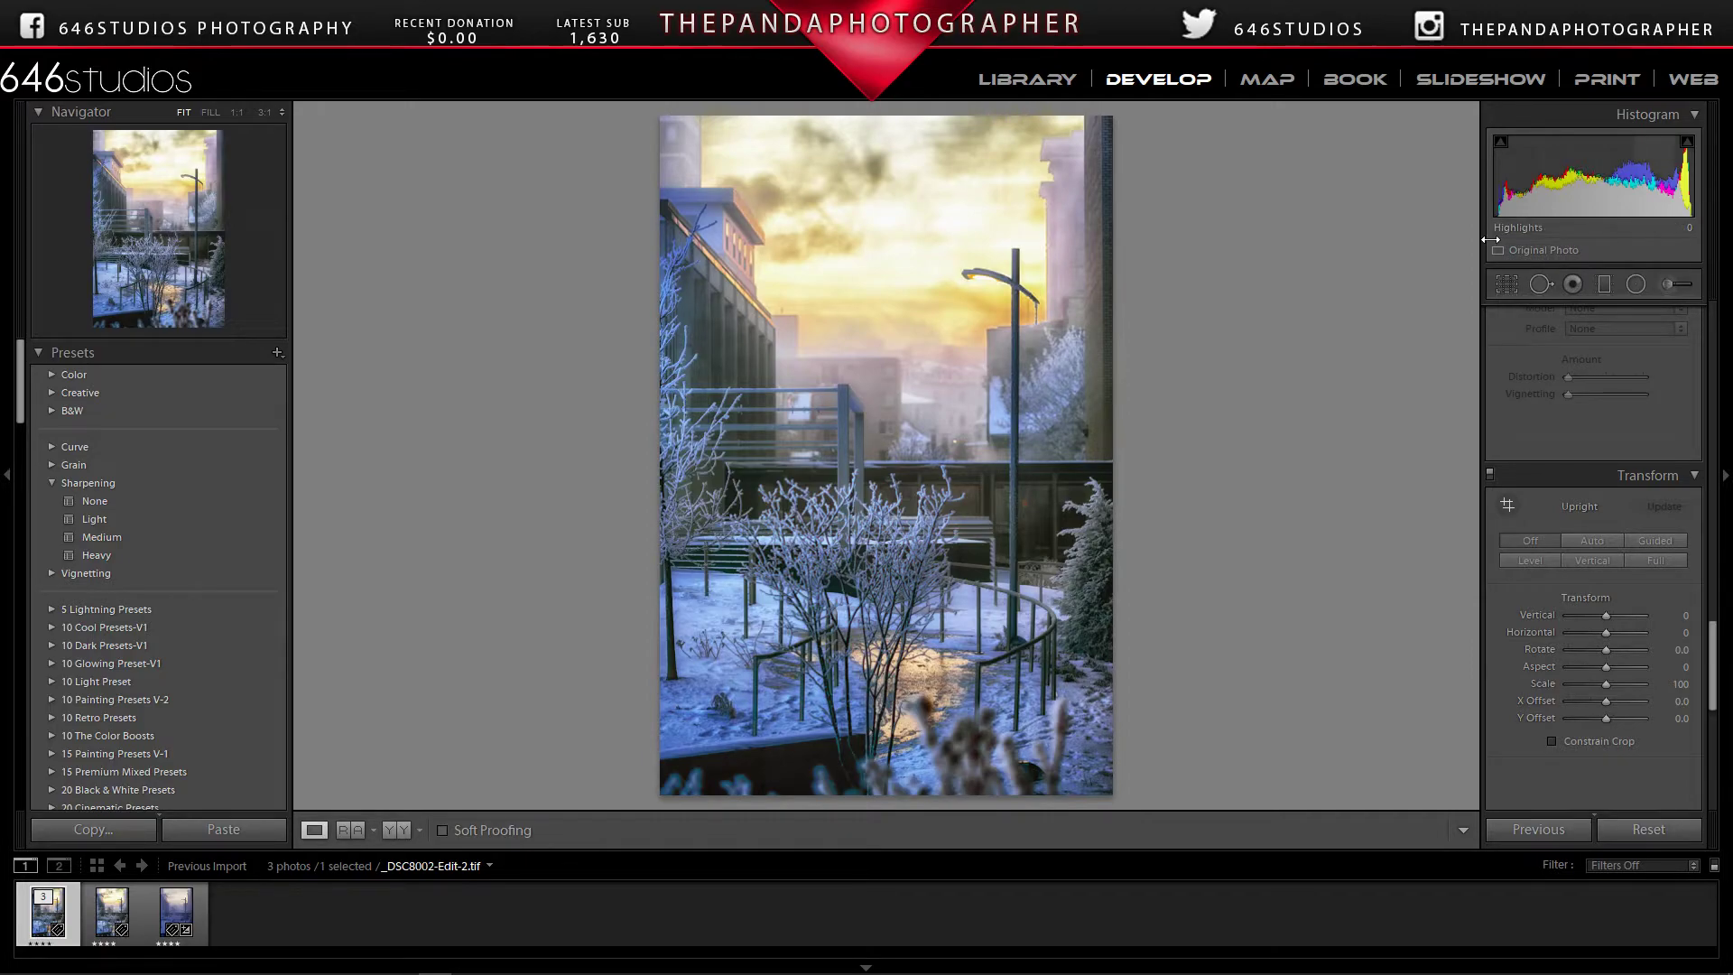
# Step: Compare the original _DSC8002.ARW with _DSC8002-Edit-2.tif and _DSC8002-Edit.tif, inspecting the latter's background buildings at 1:1
pyautogui.click(170, 921)
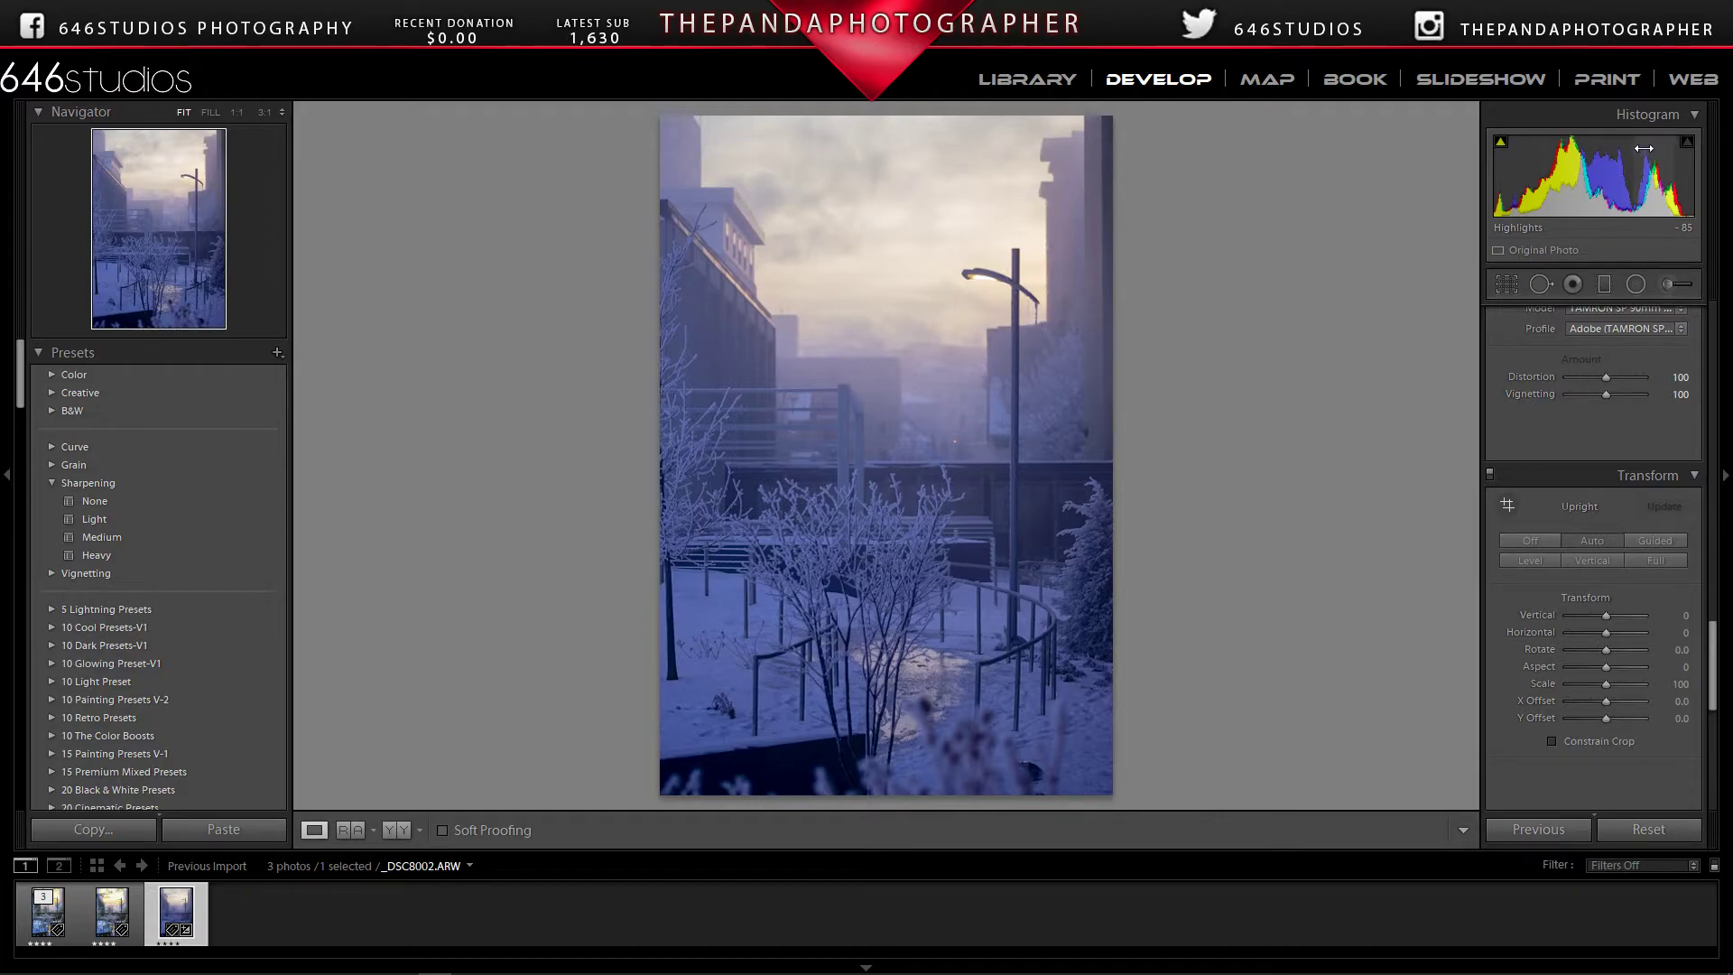
pyautogui.click(42, 919)
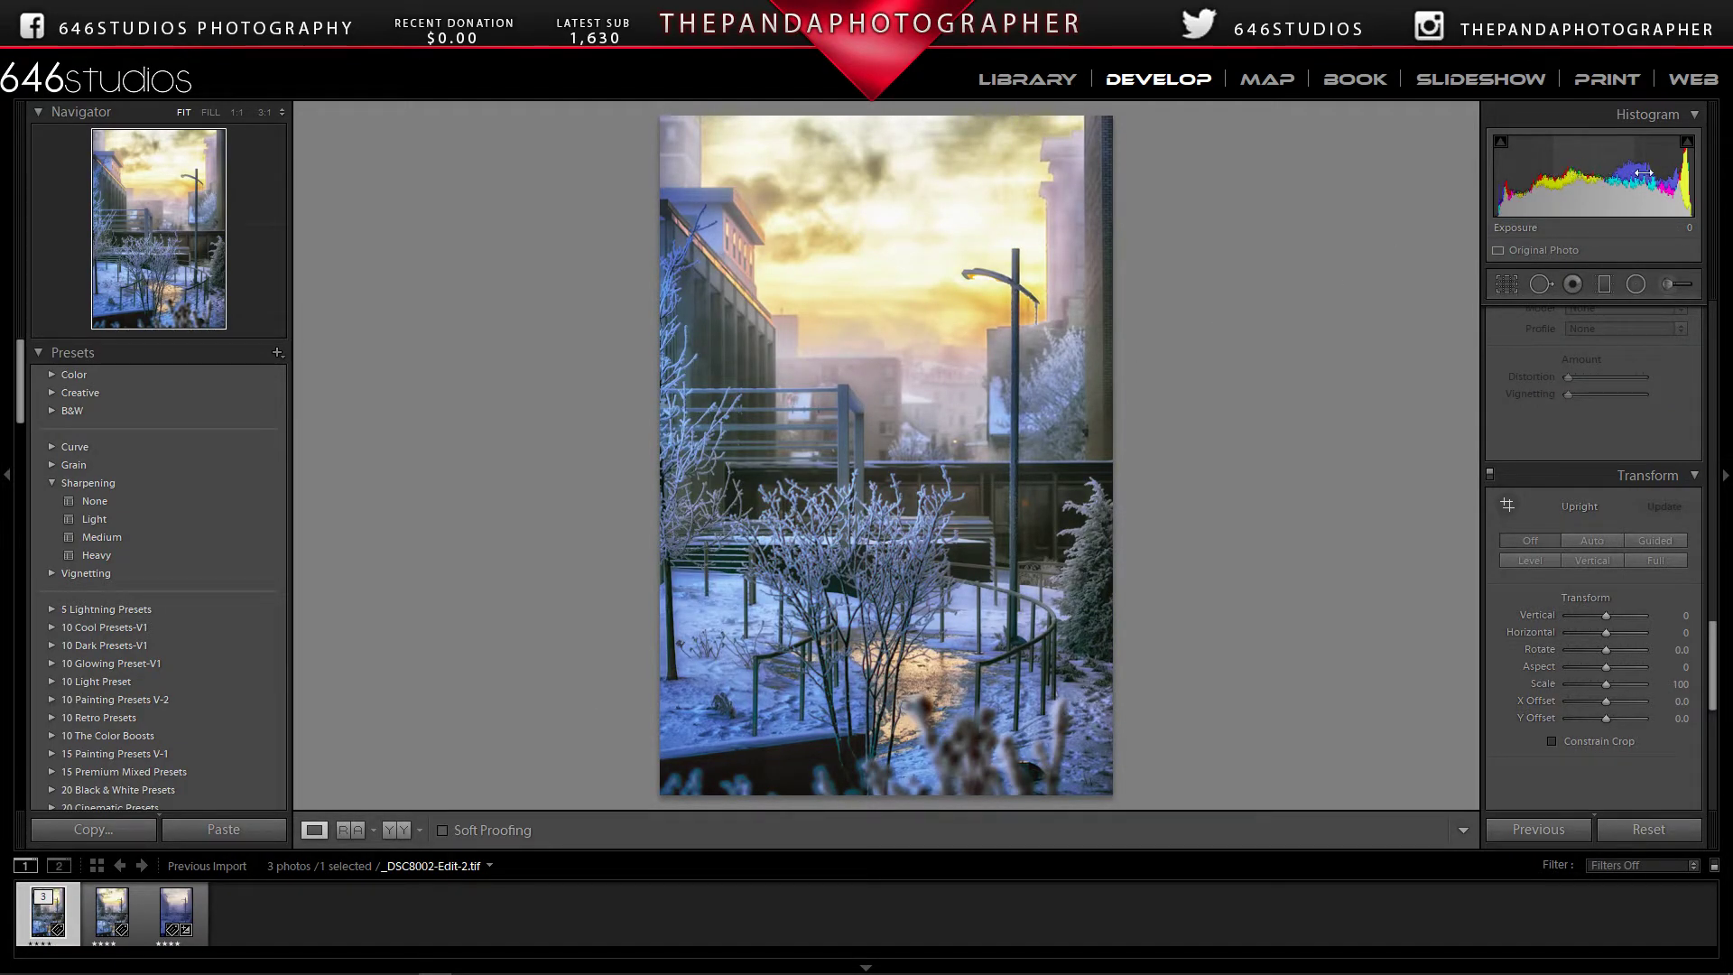
pyautogui.click(115, 917)
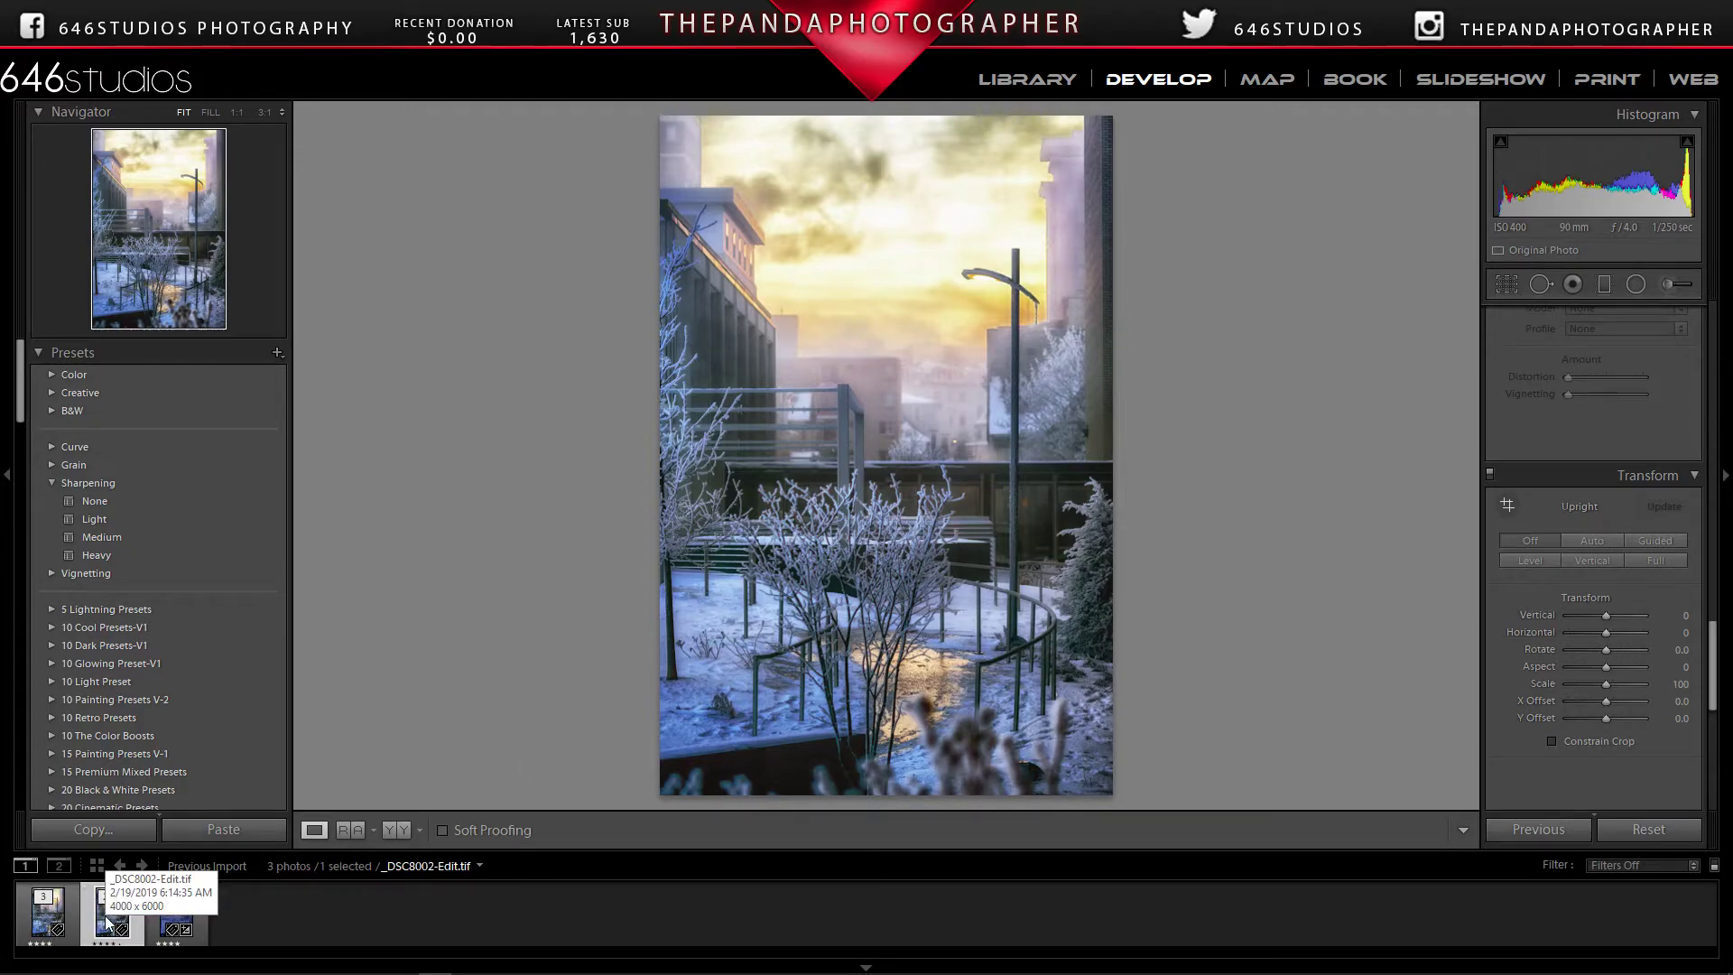
pyautogui.press('Left')
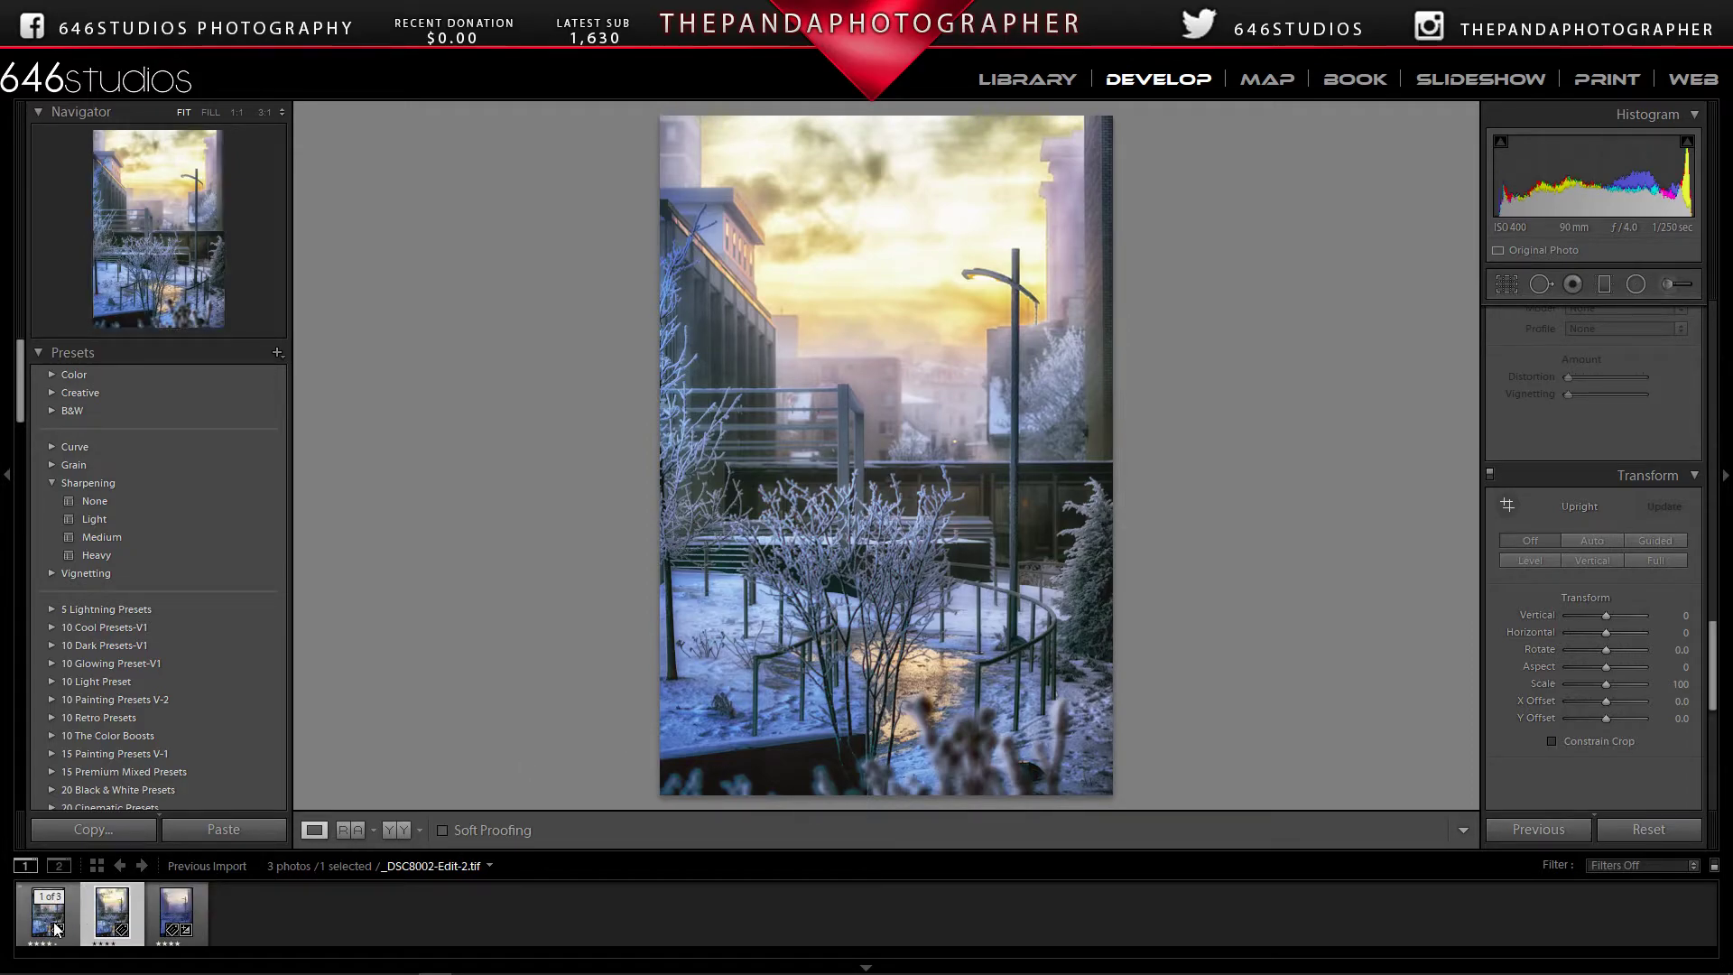
pyautogui.click(109, 922)
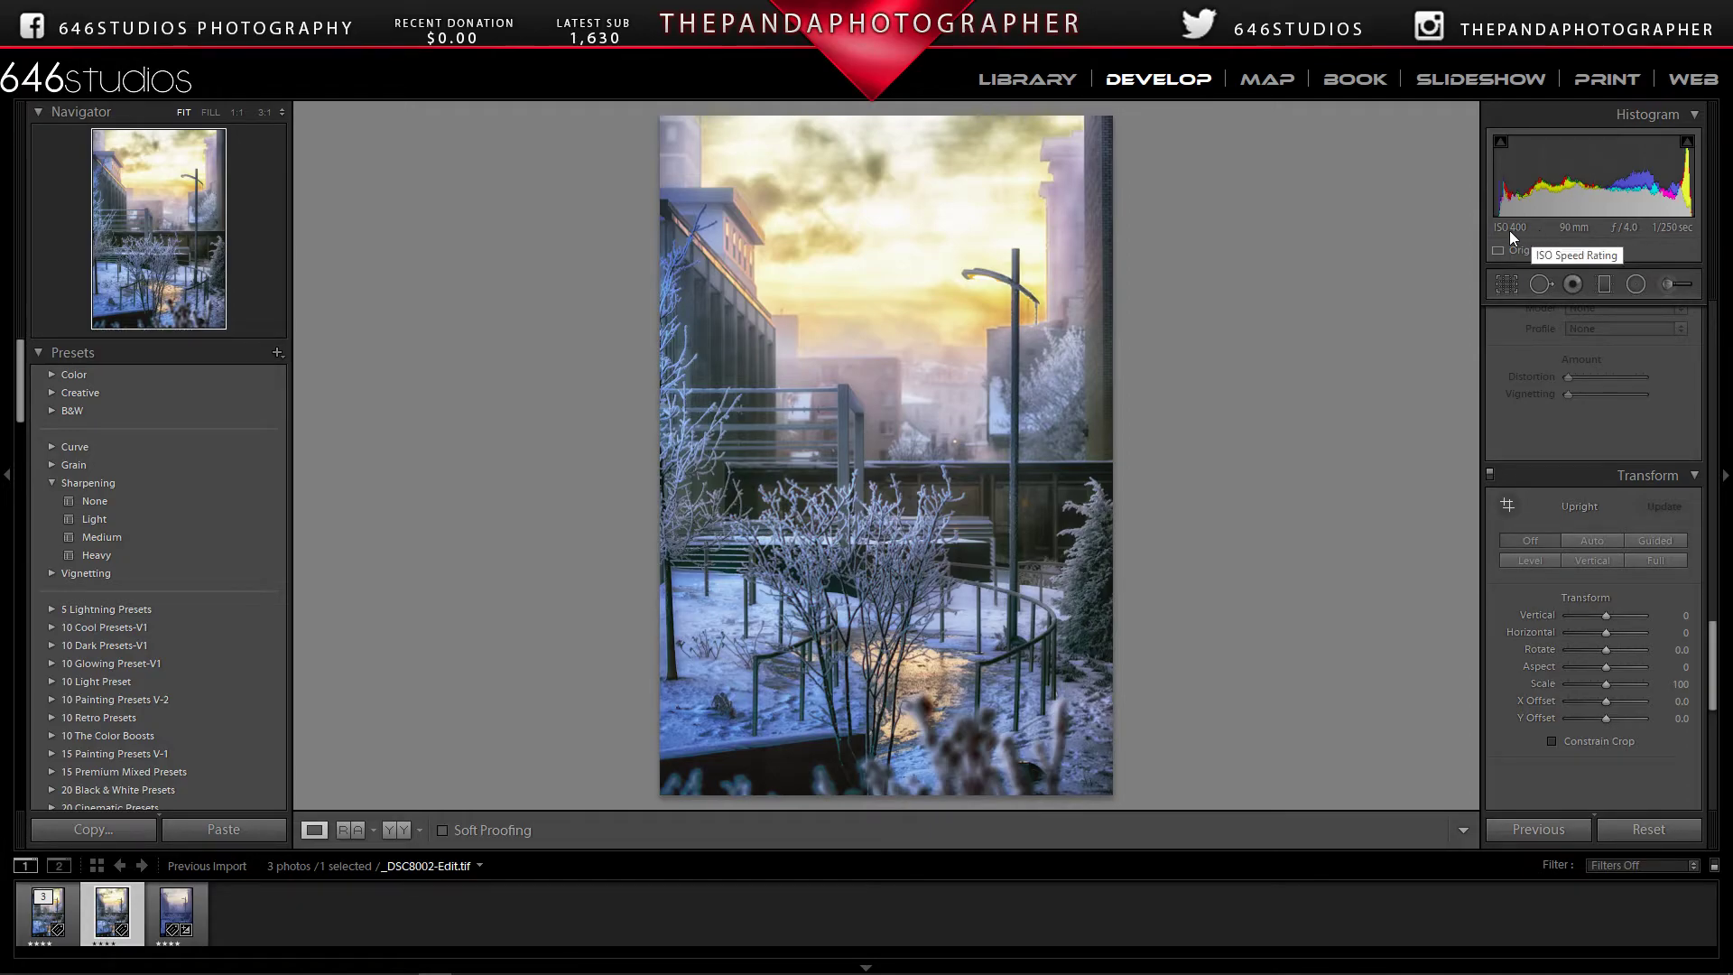
pyautogui.click(868, 449)
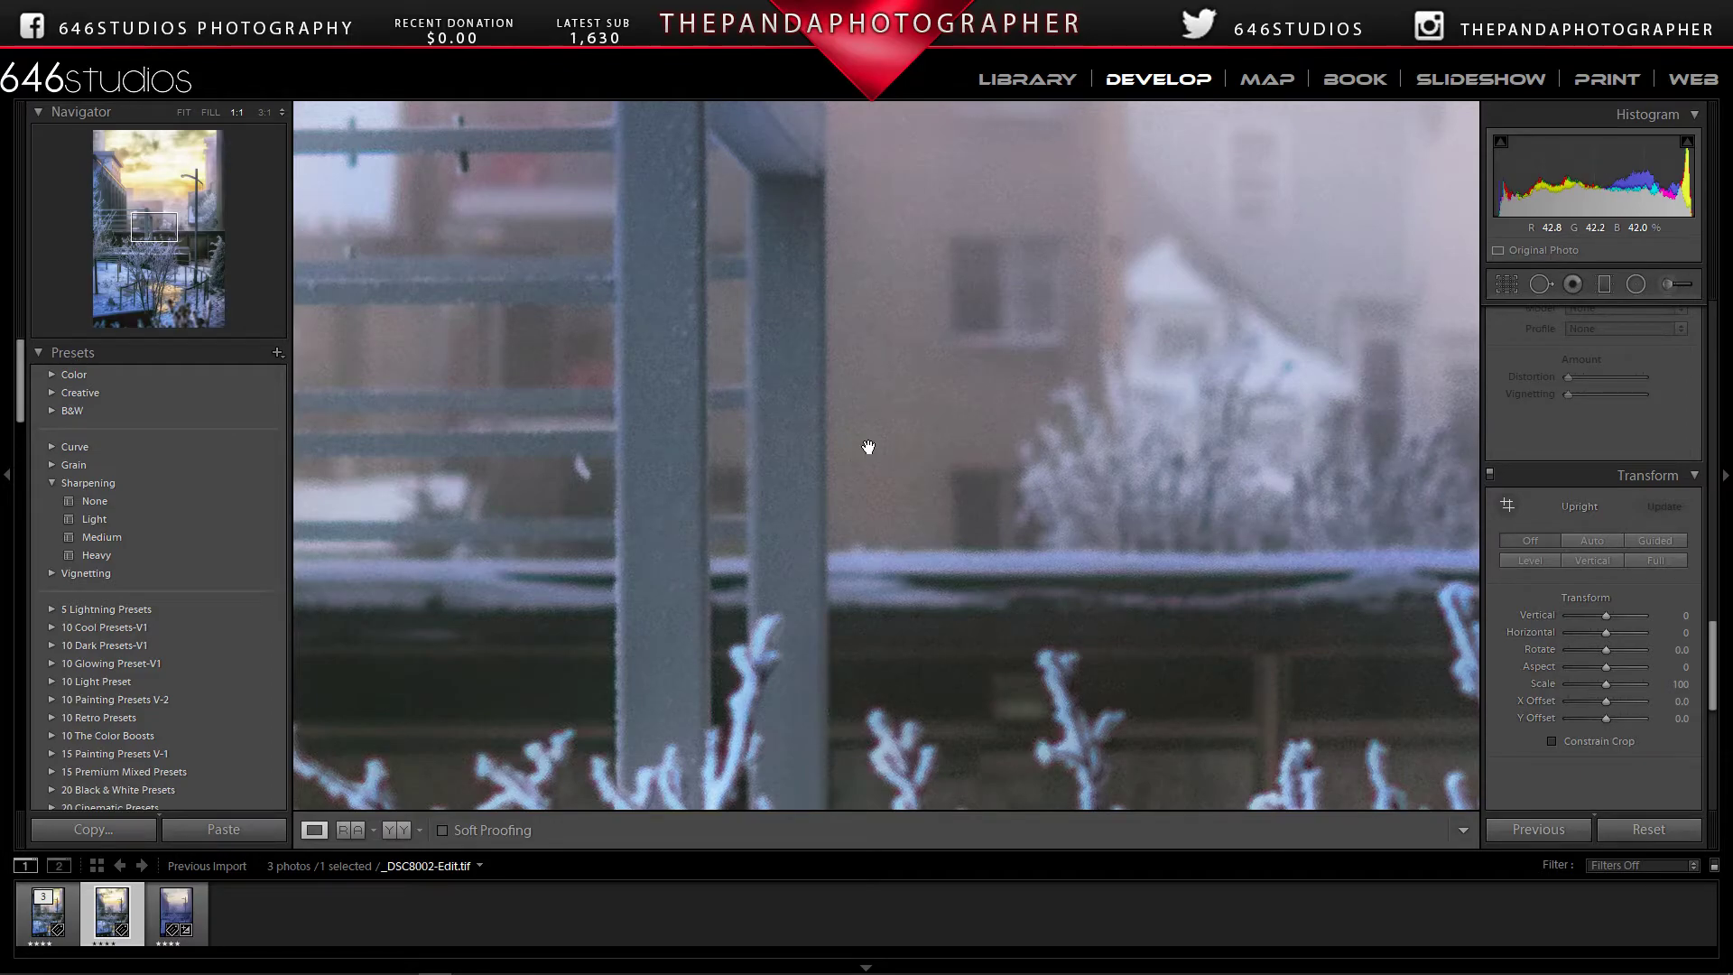
pyautogui.click(869, 447)
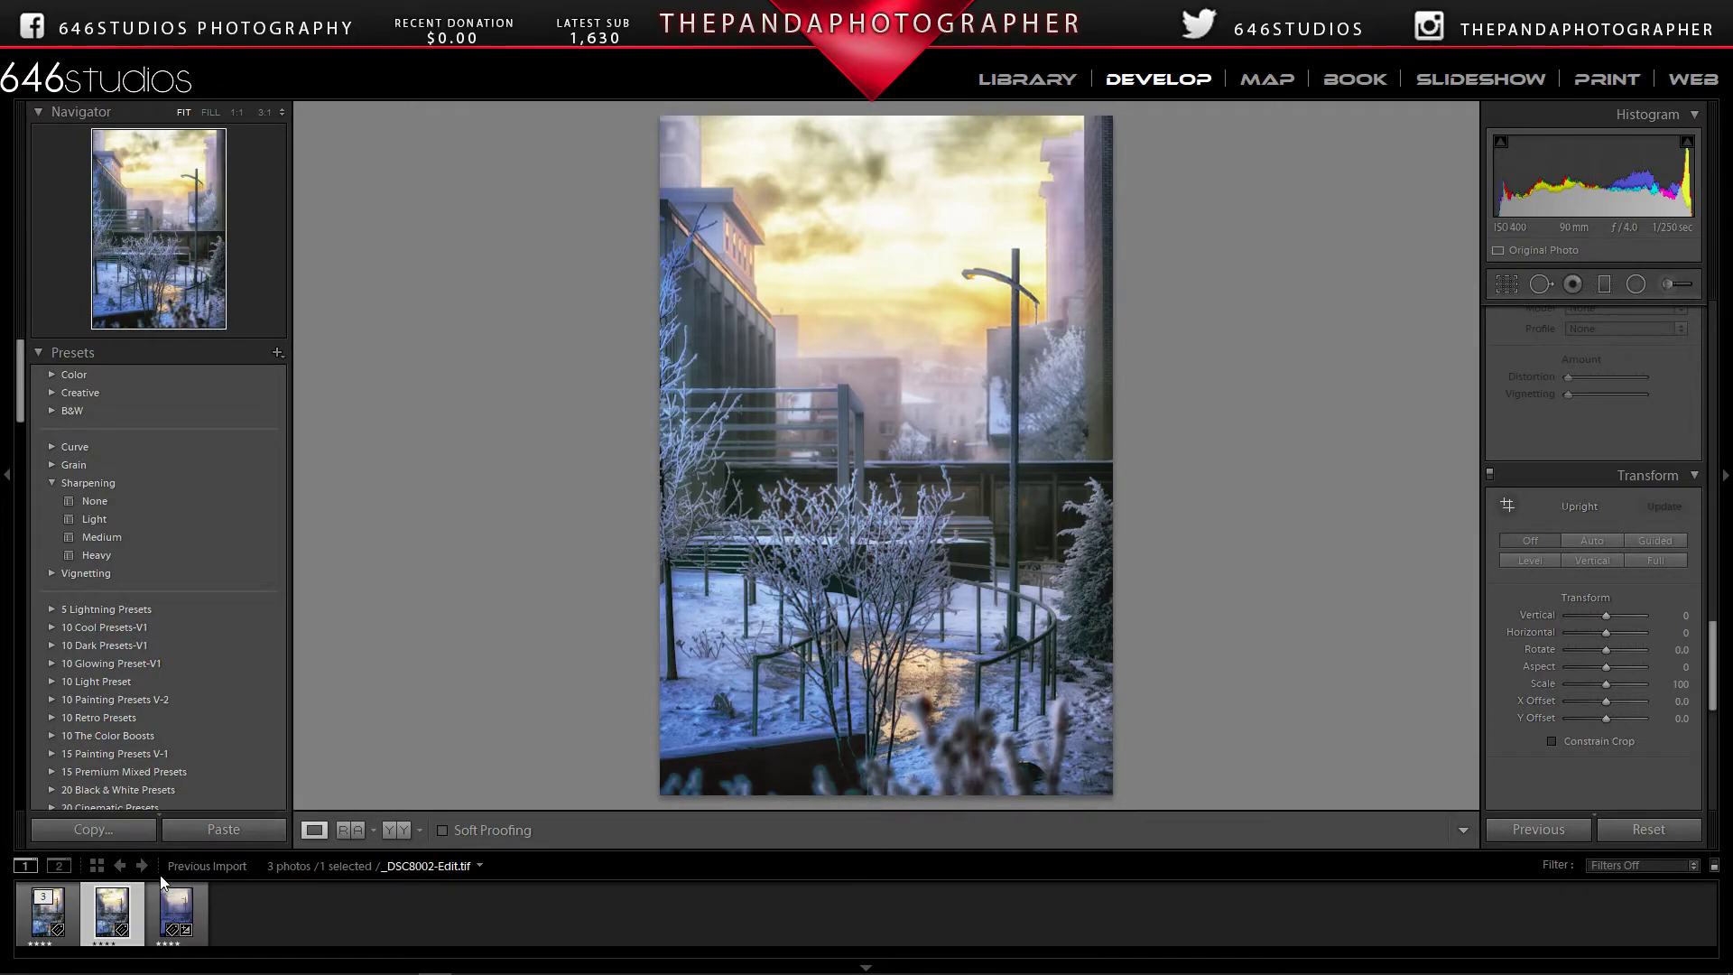
# Step: Show _DSC8002.ARW beside the edited photo in Reference View and compare the tall building behind the lamp post at 1:1
pyautogui.click(176, 912)
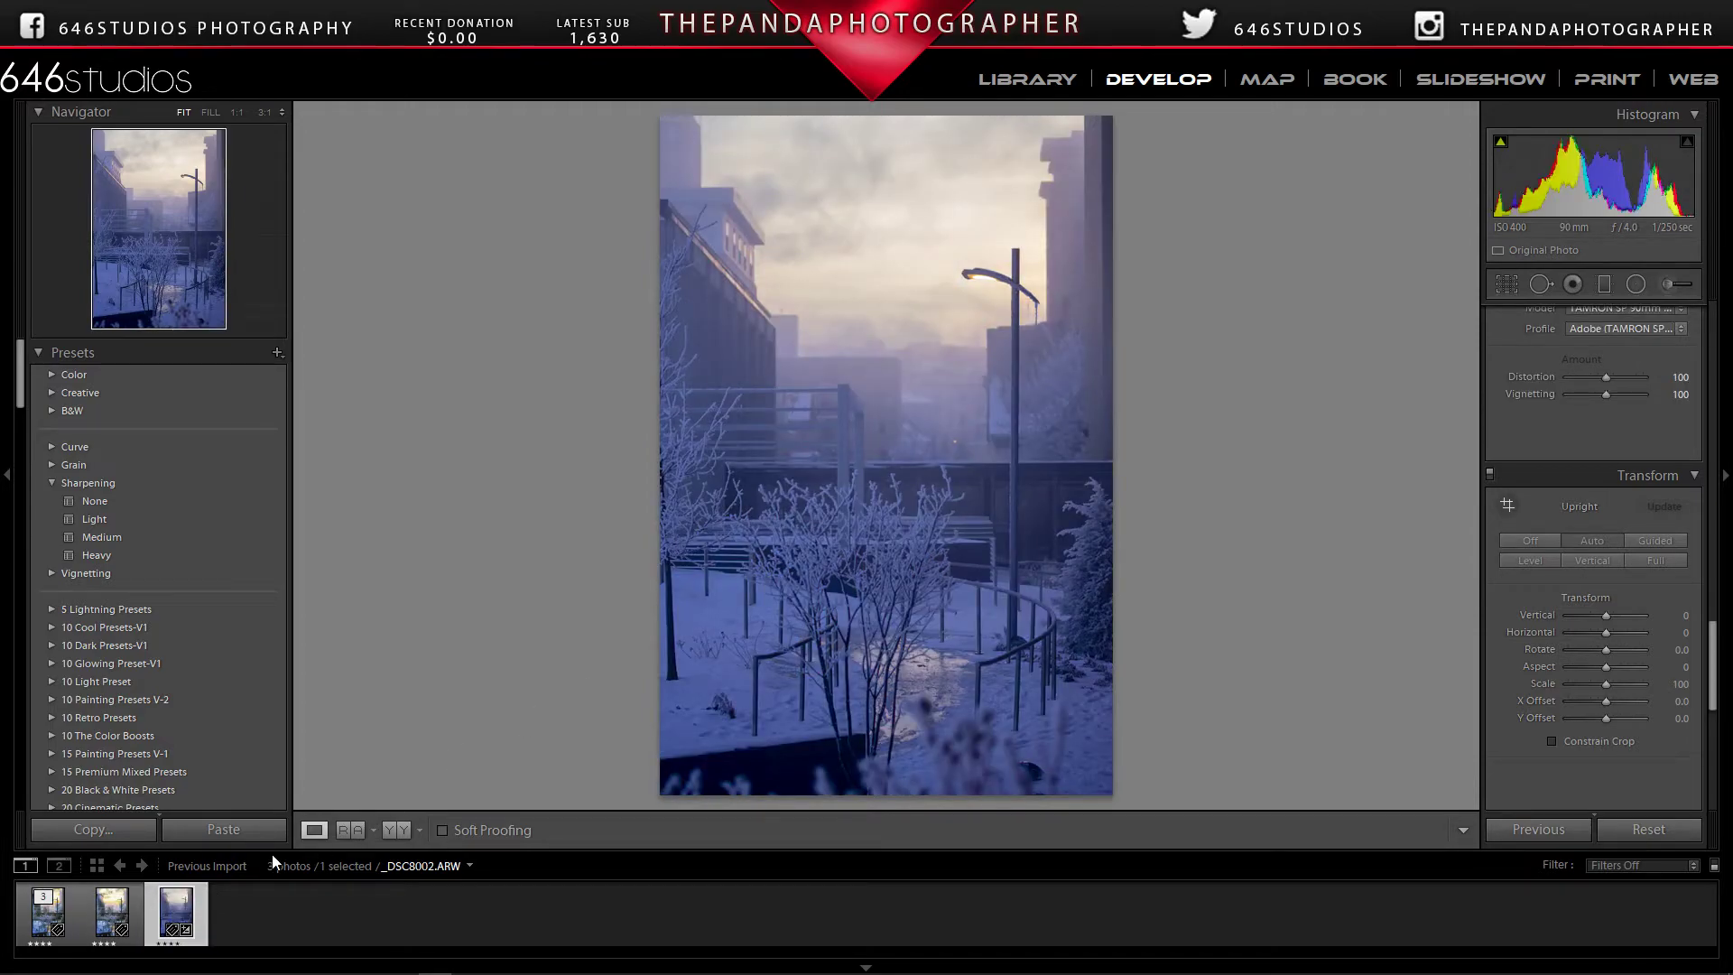
pyautogui.click(350, 830)
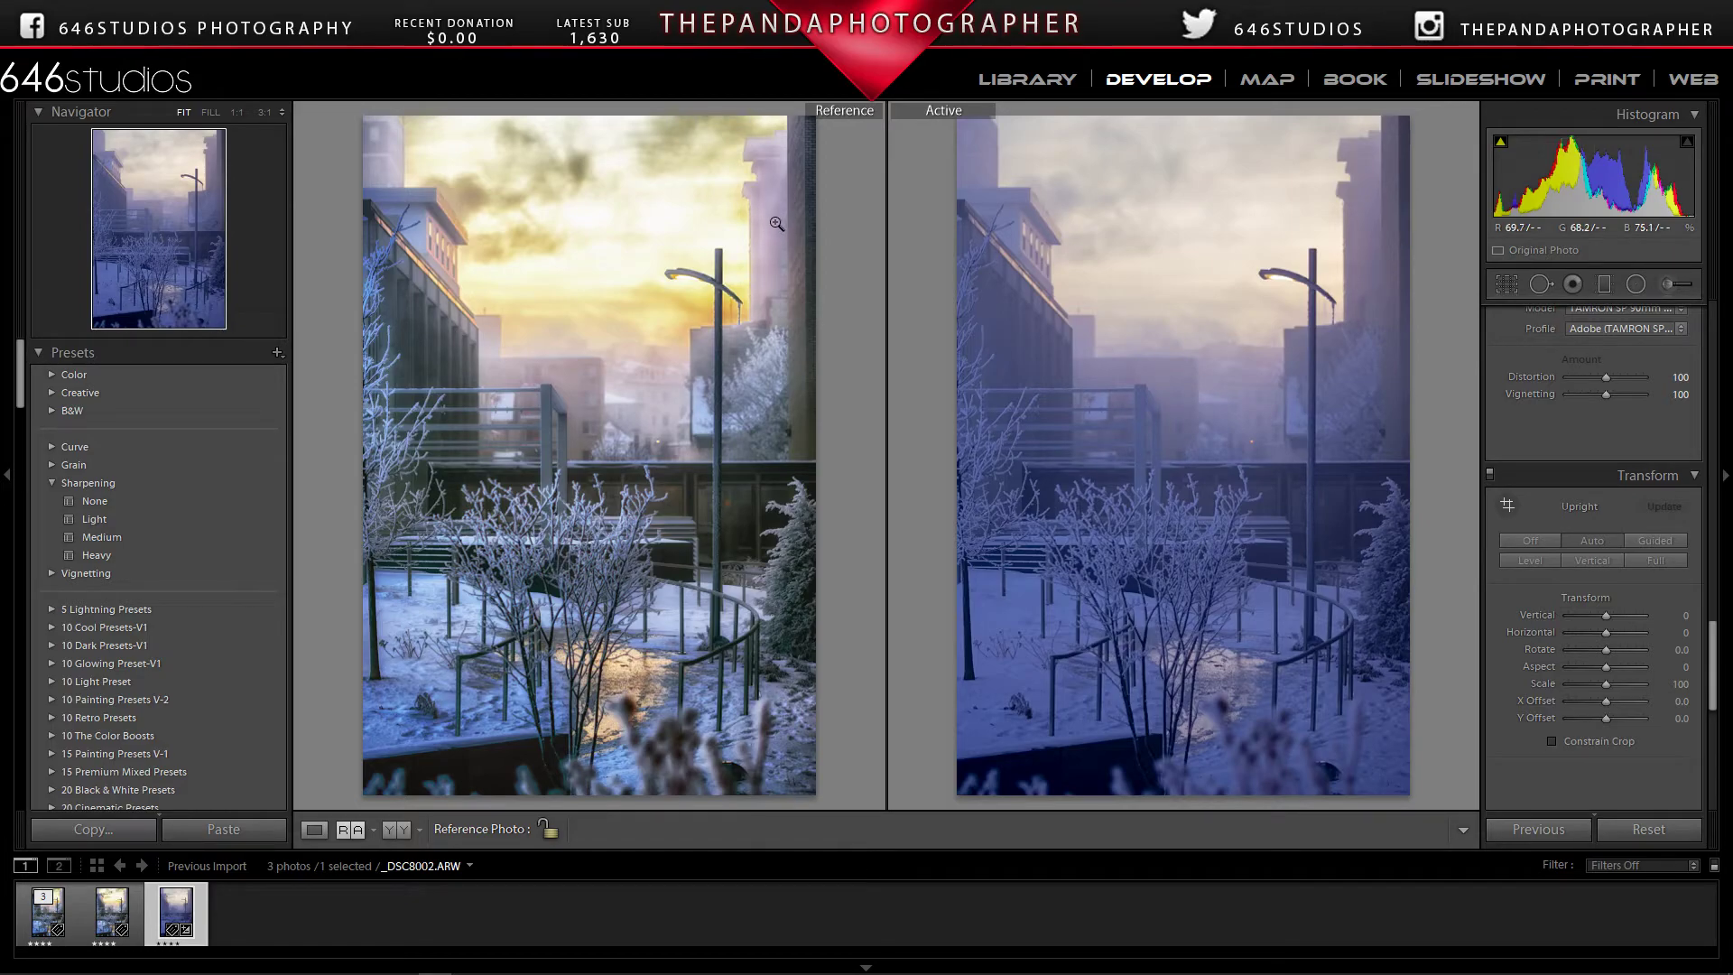
pyautogui.click(1369, 244)
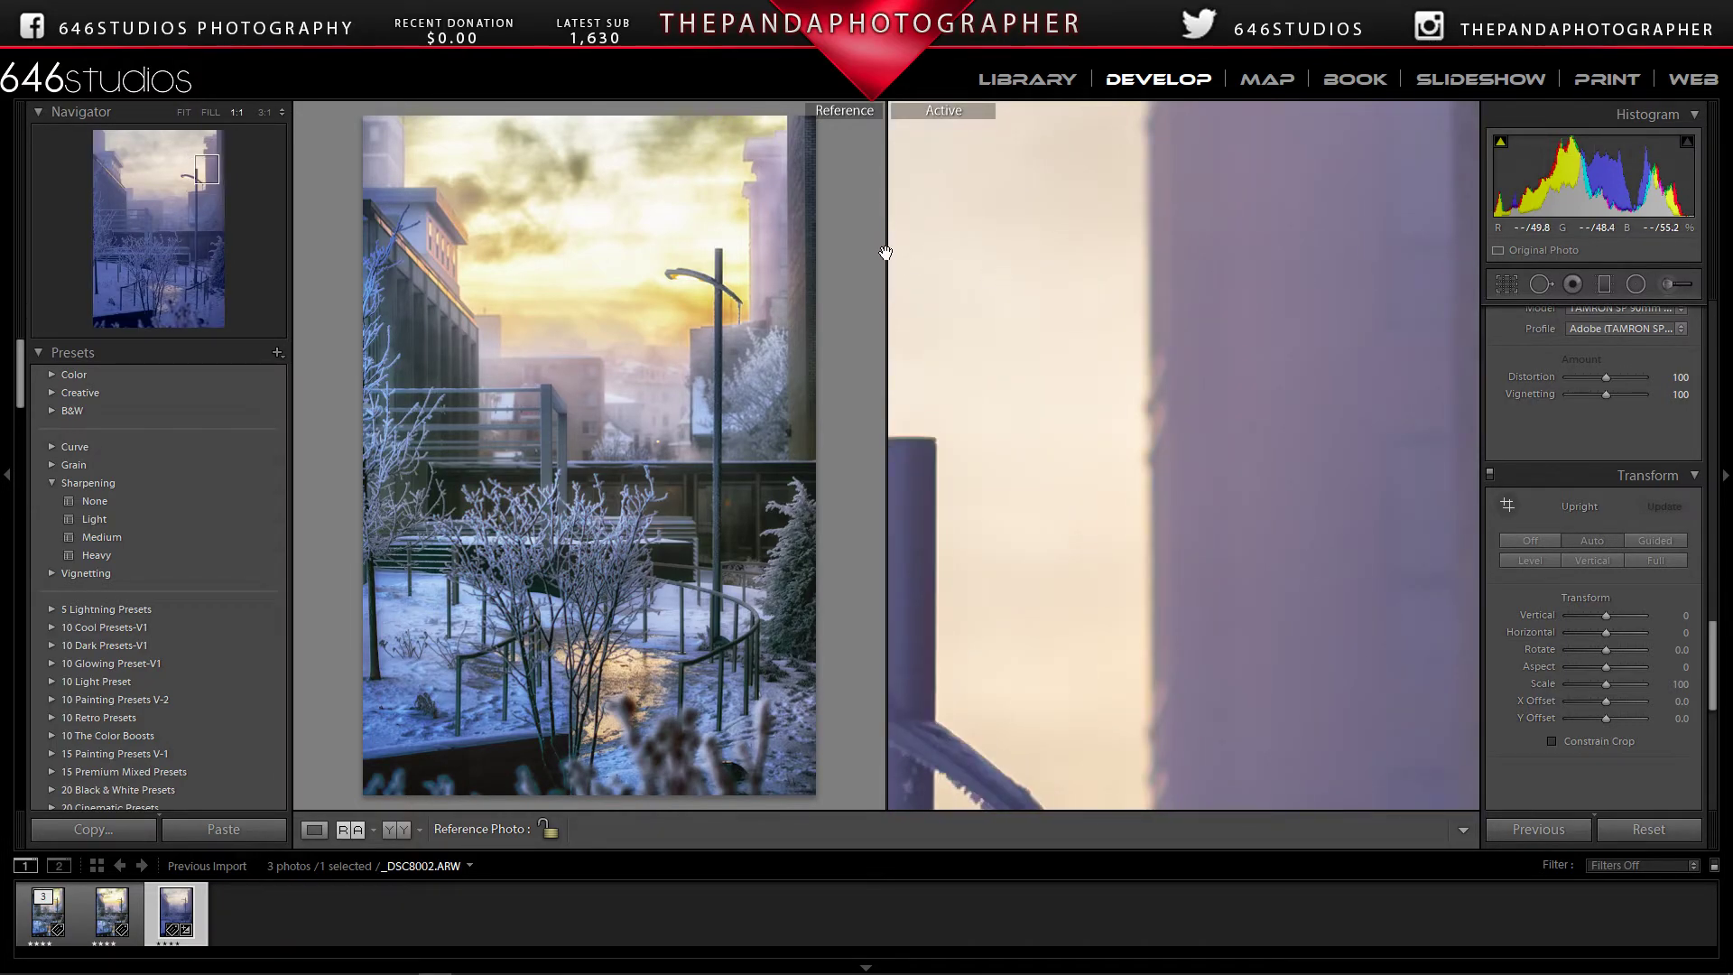
pyautogui.click(781, 217)
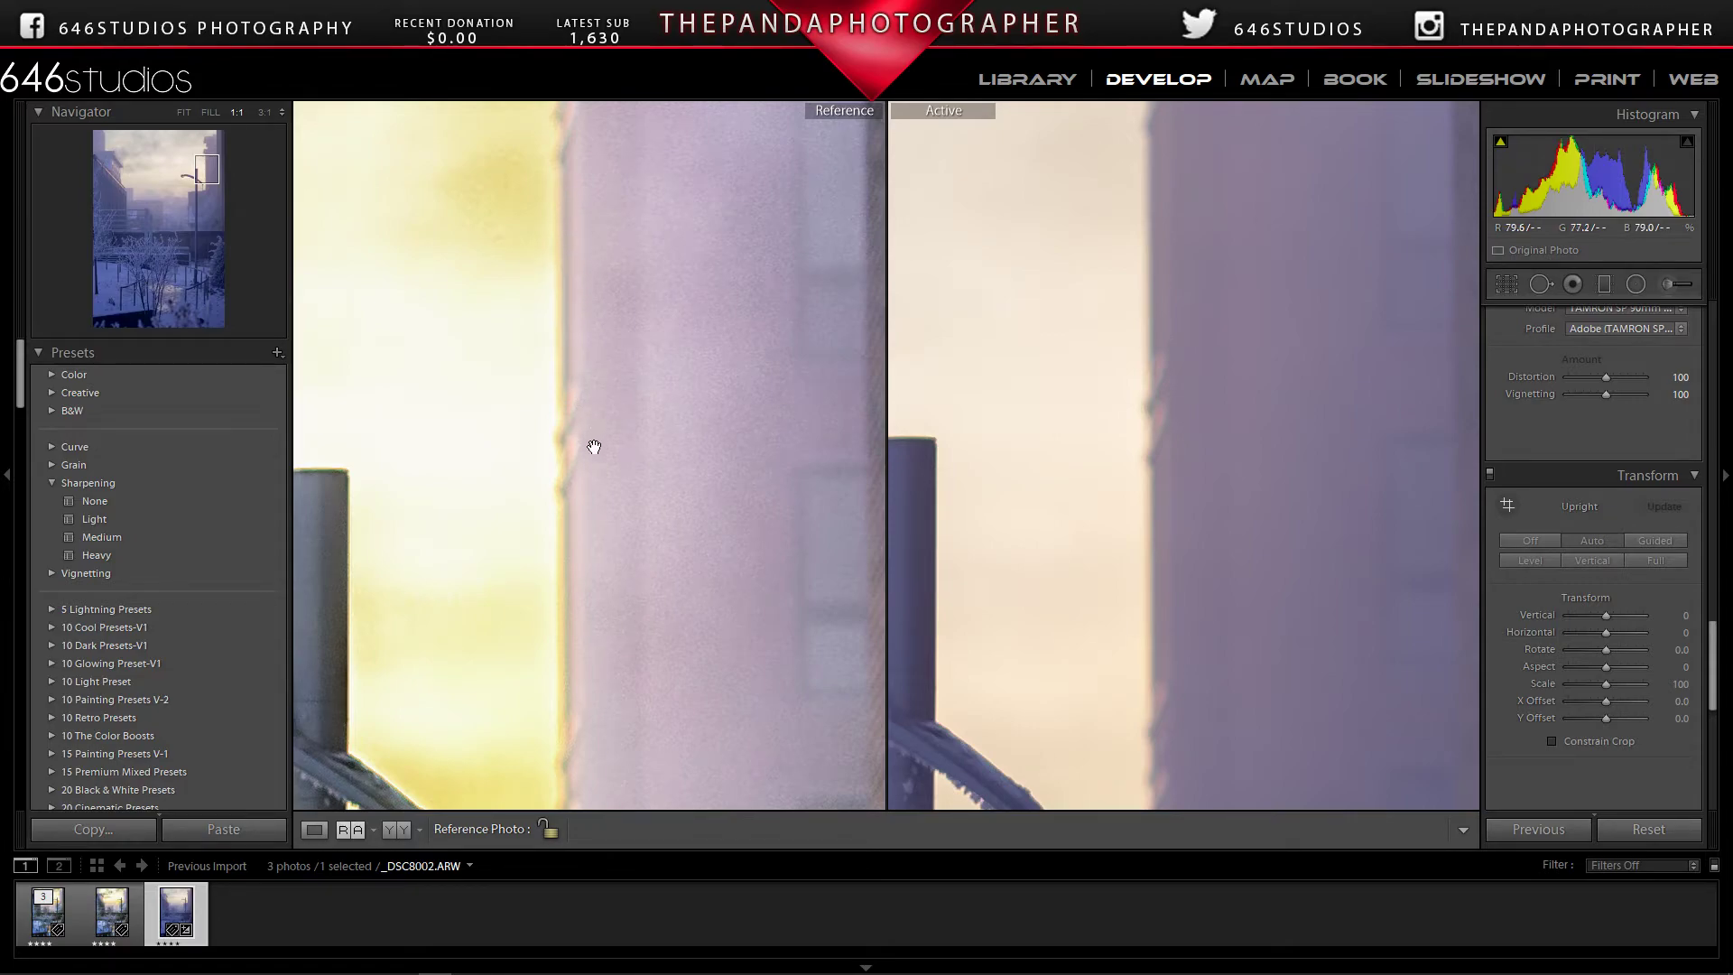
pyautogui.click(582, 397)
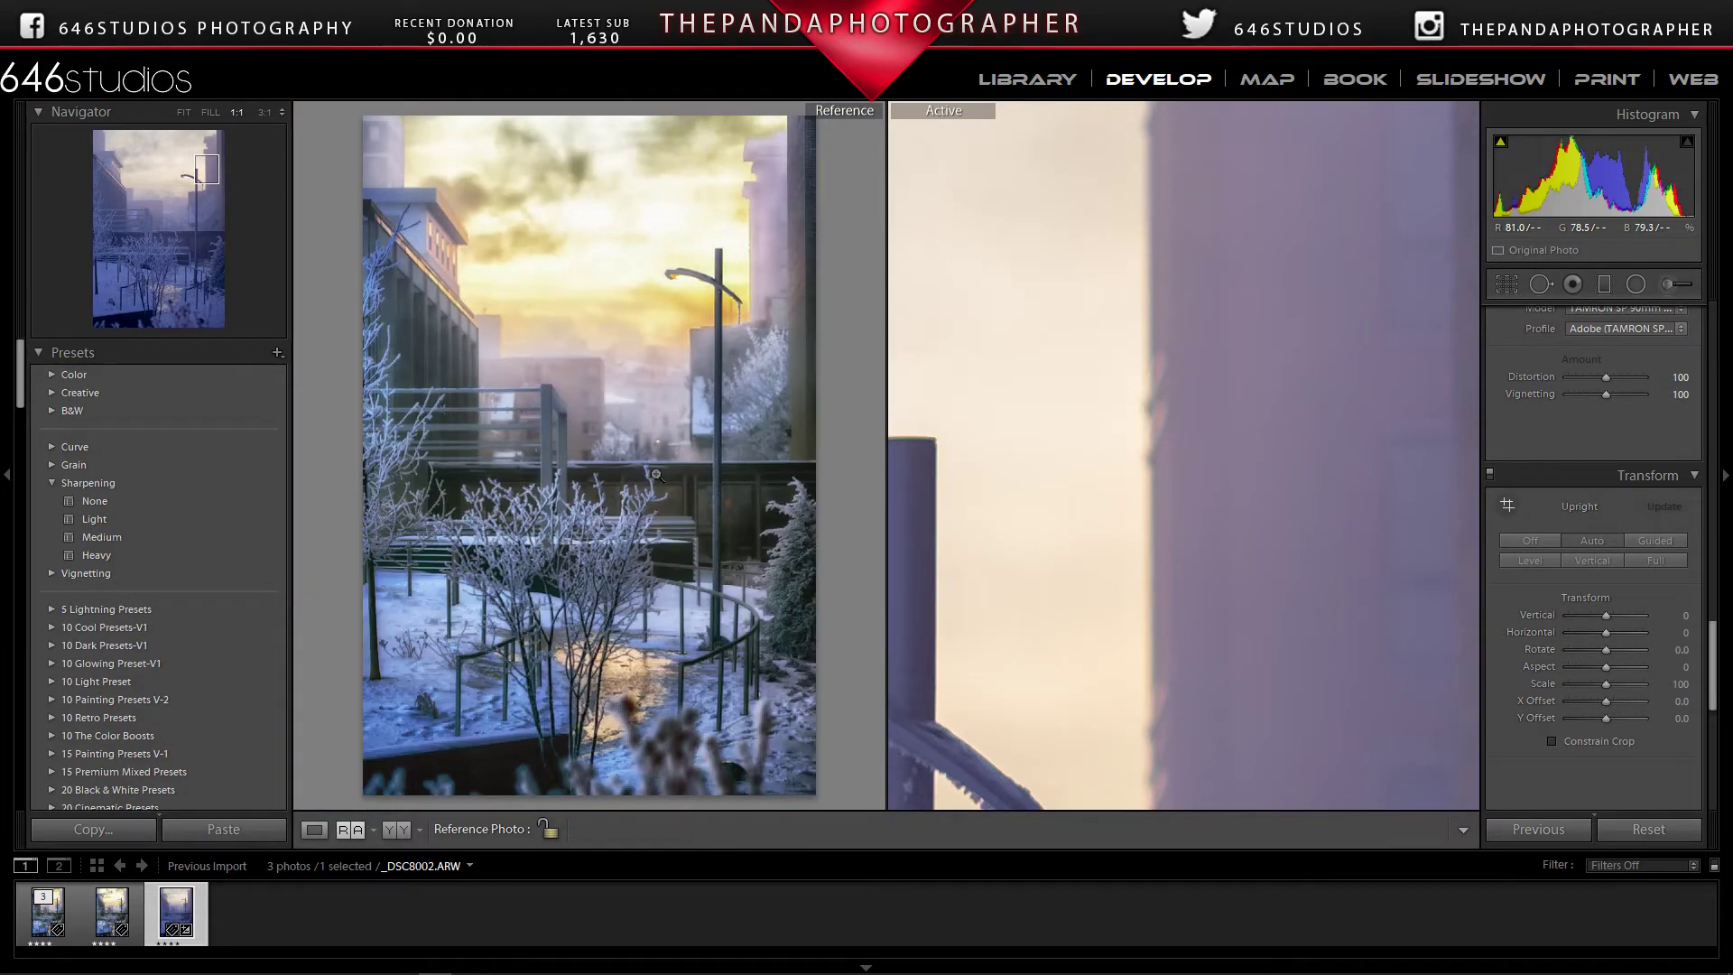
pyautogui.click(1363, 271)
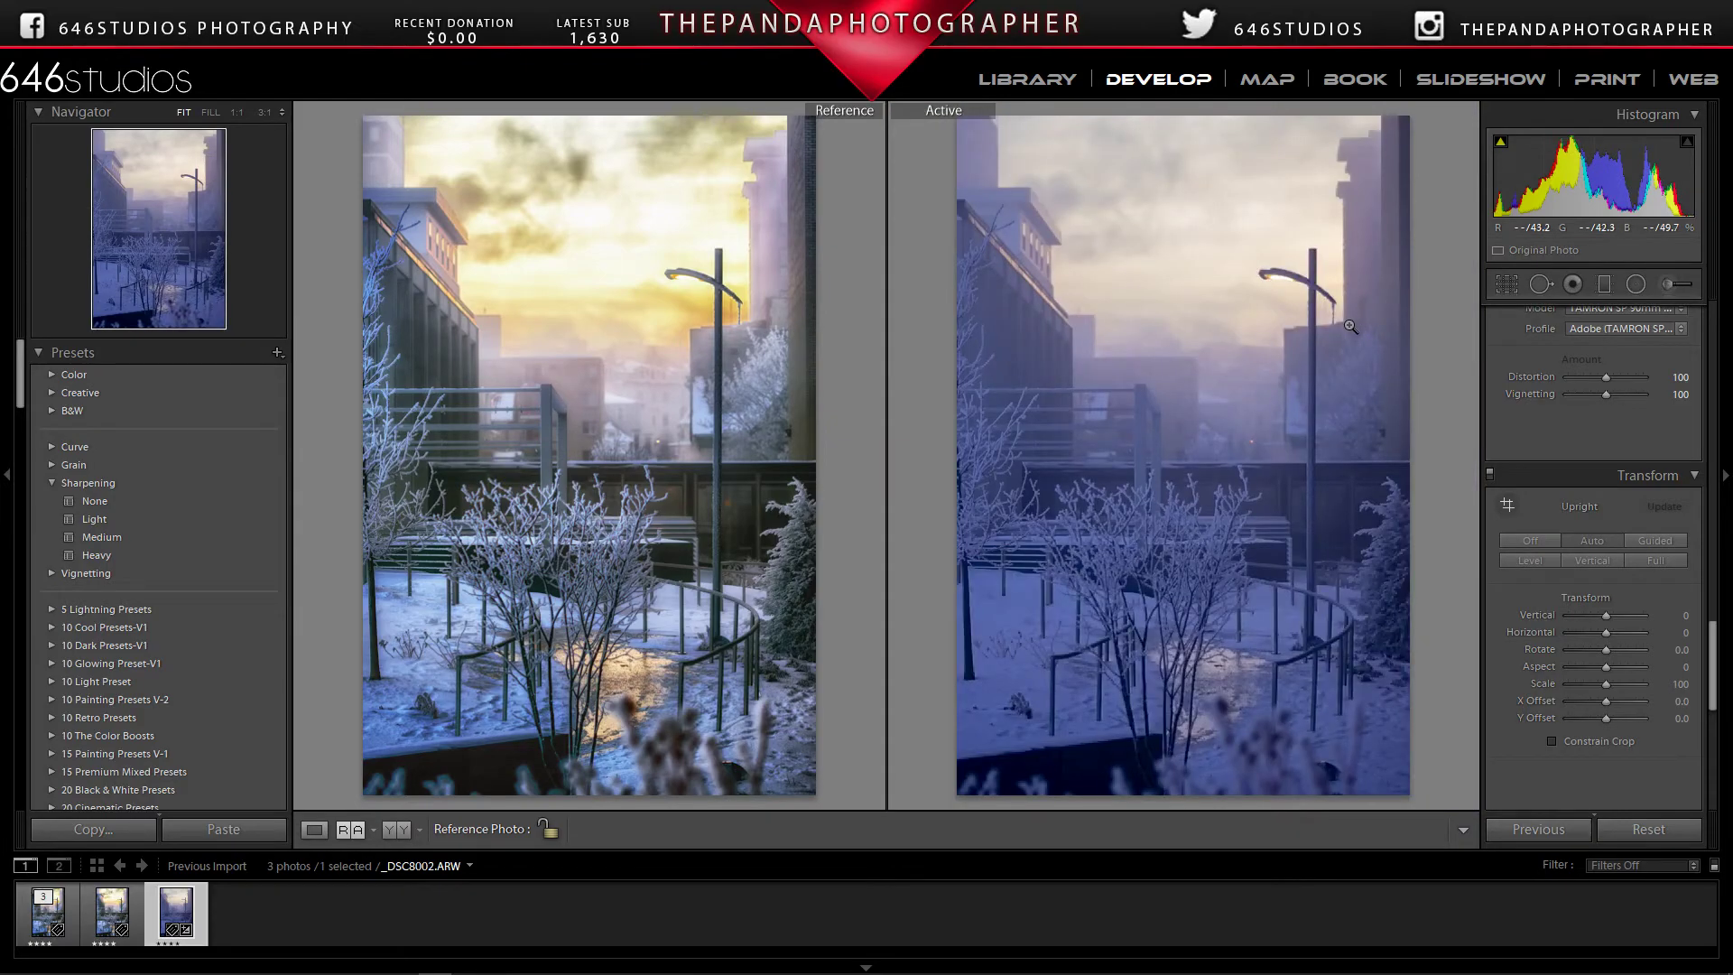
# Step: Compare the hazy distant building in the middle of the reference and active photos at 1:1, returning both to the full view
pyautogui.click(1193, 379)
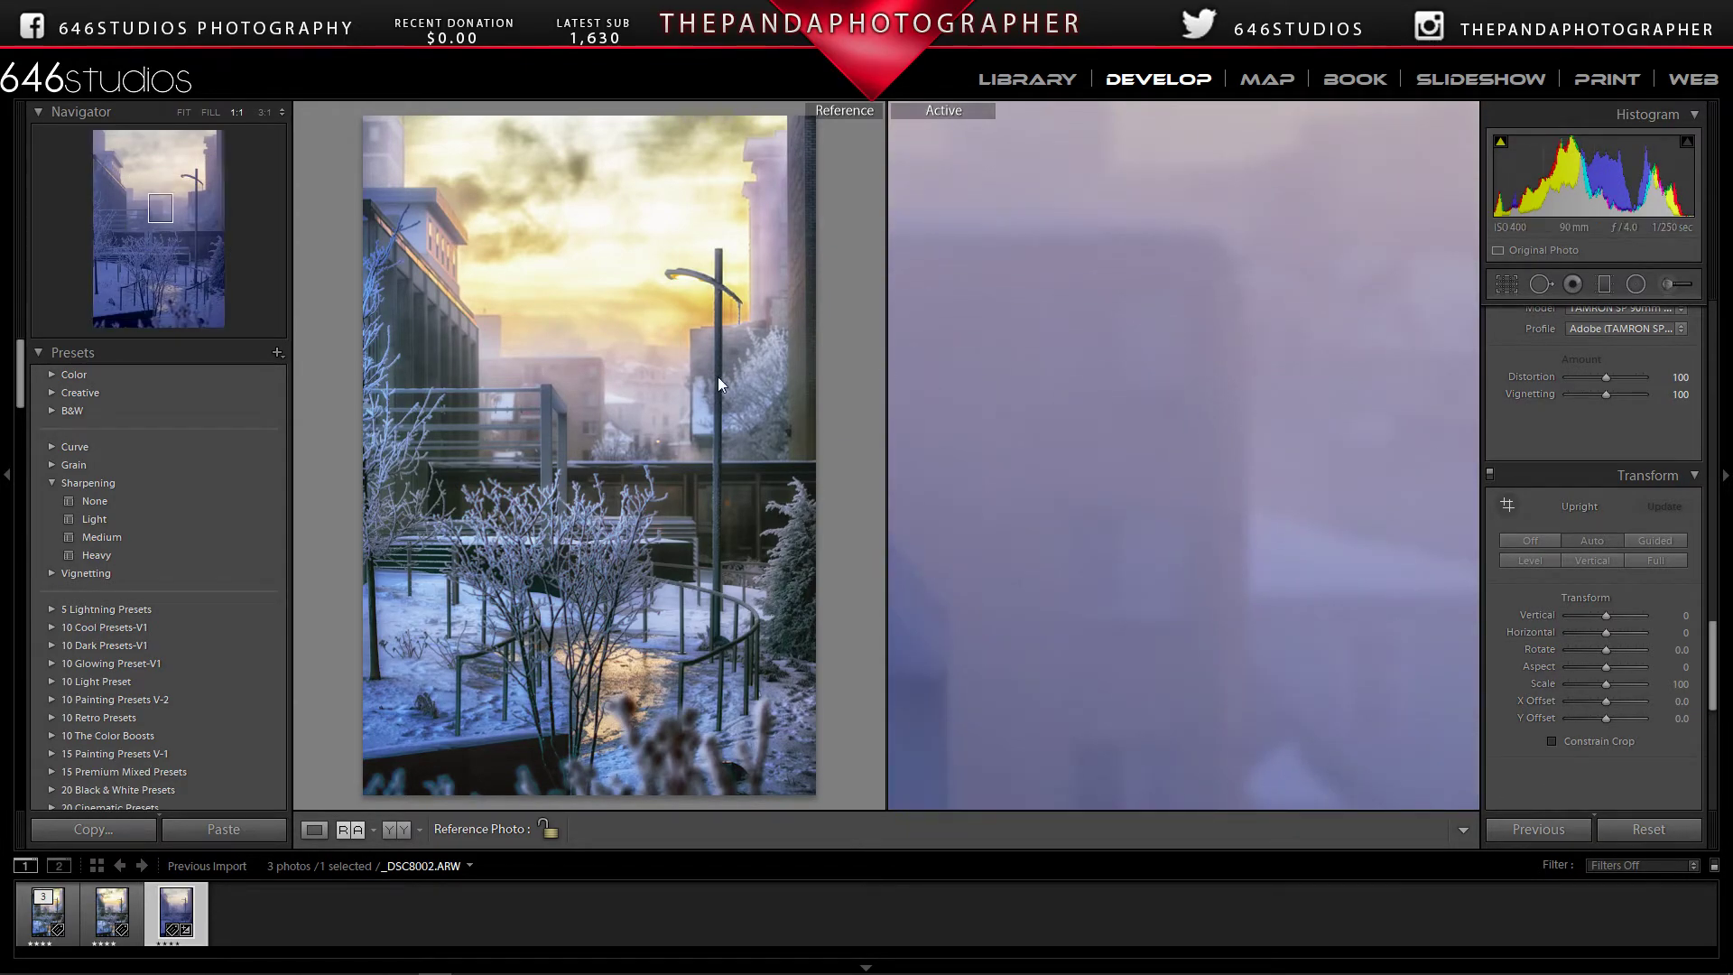
pyautogui.click(595, 370)
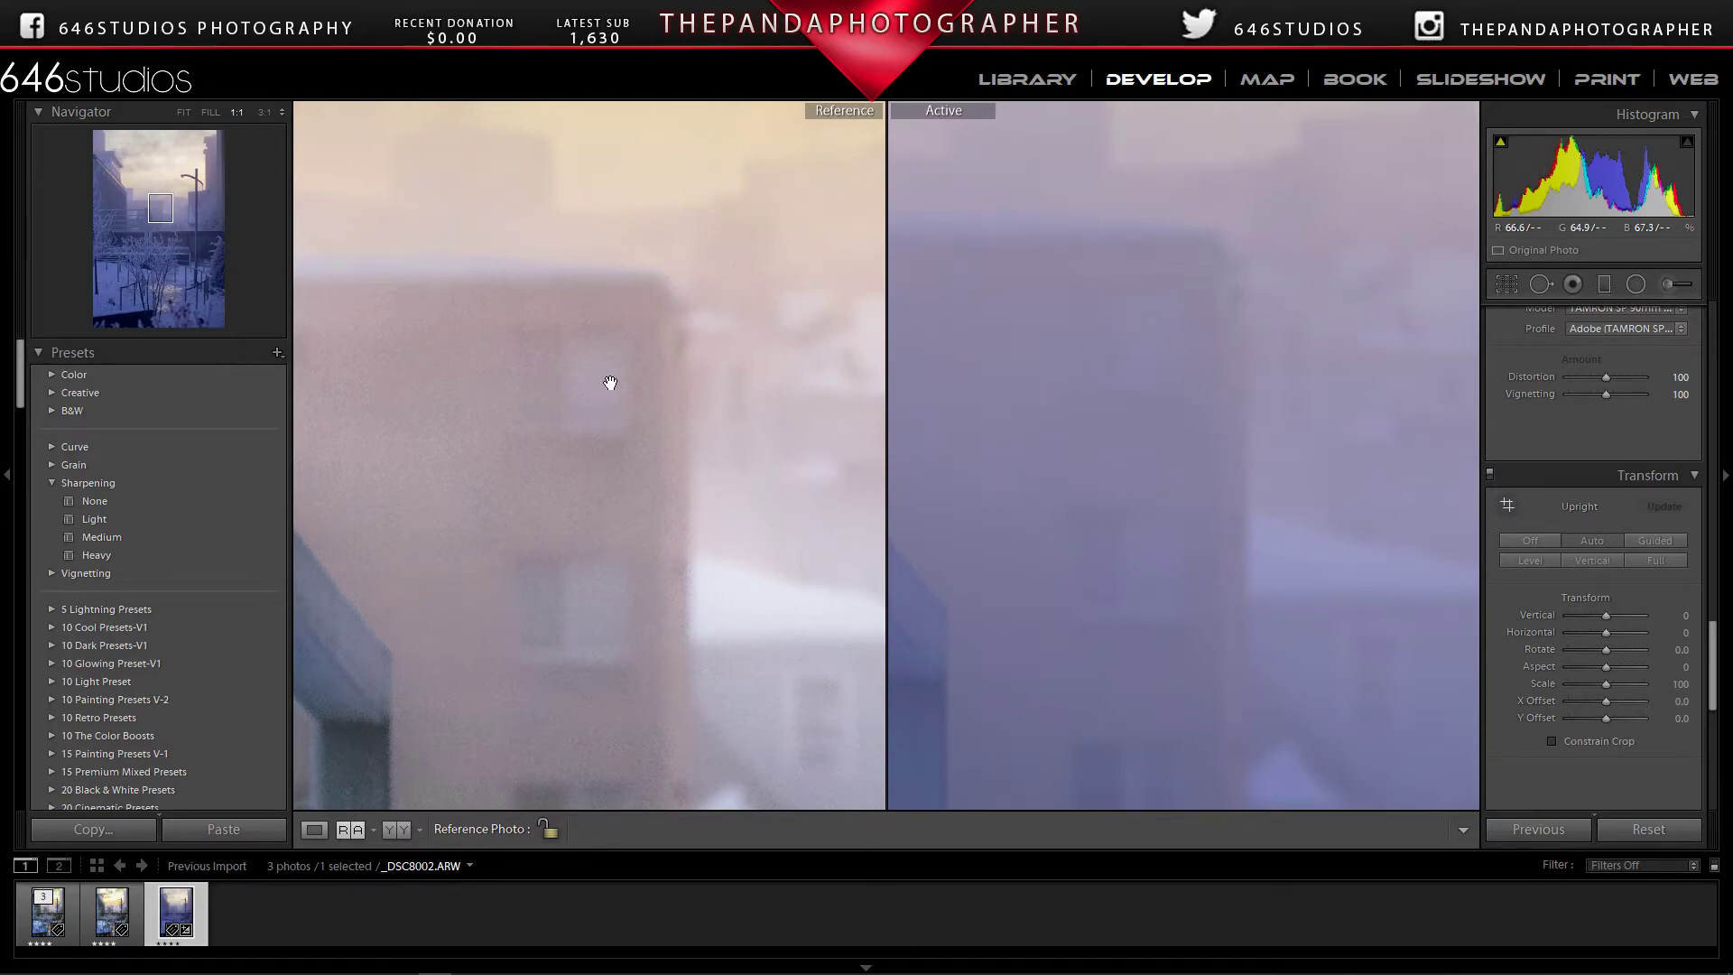
pyautogui.click(610, 385)
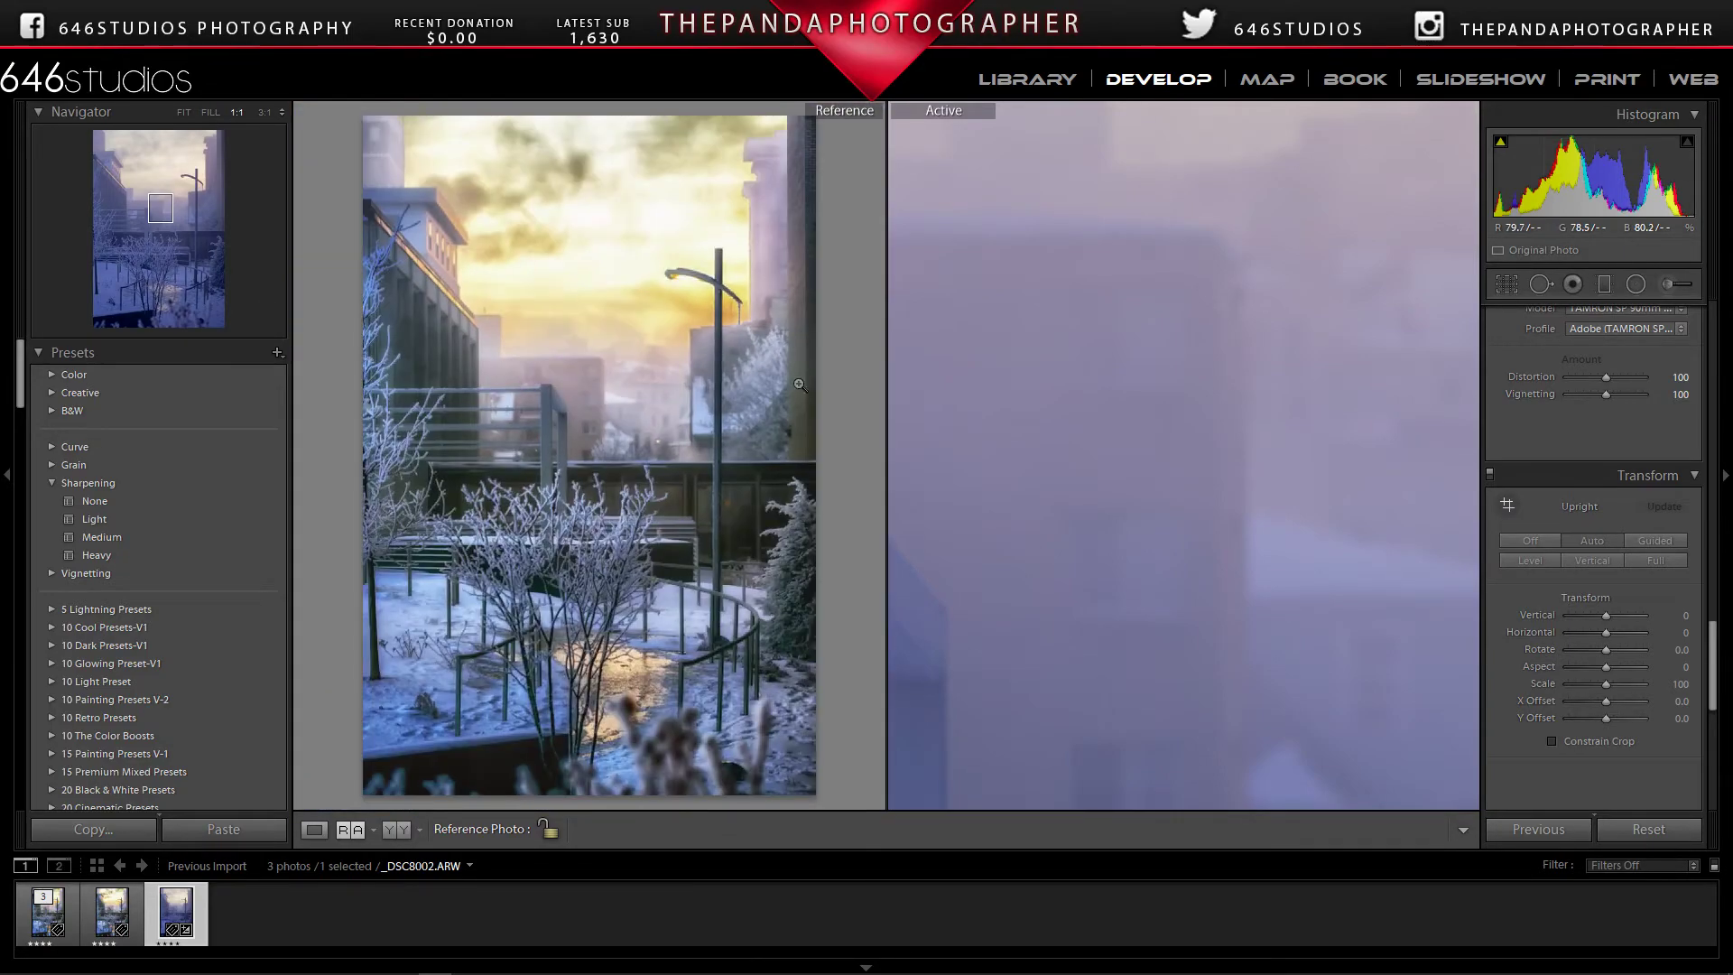
pyautogui.click(1112, 392)
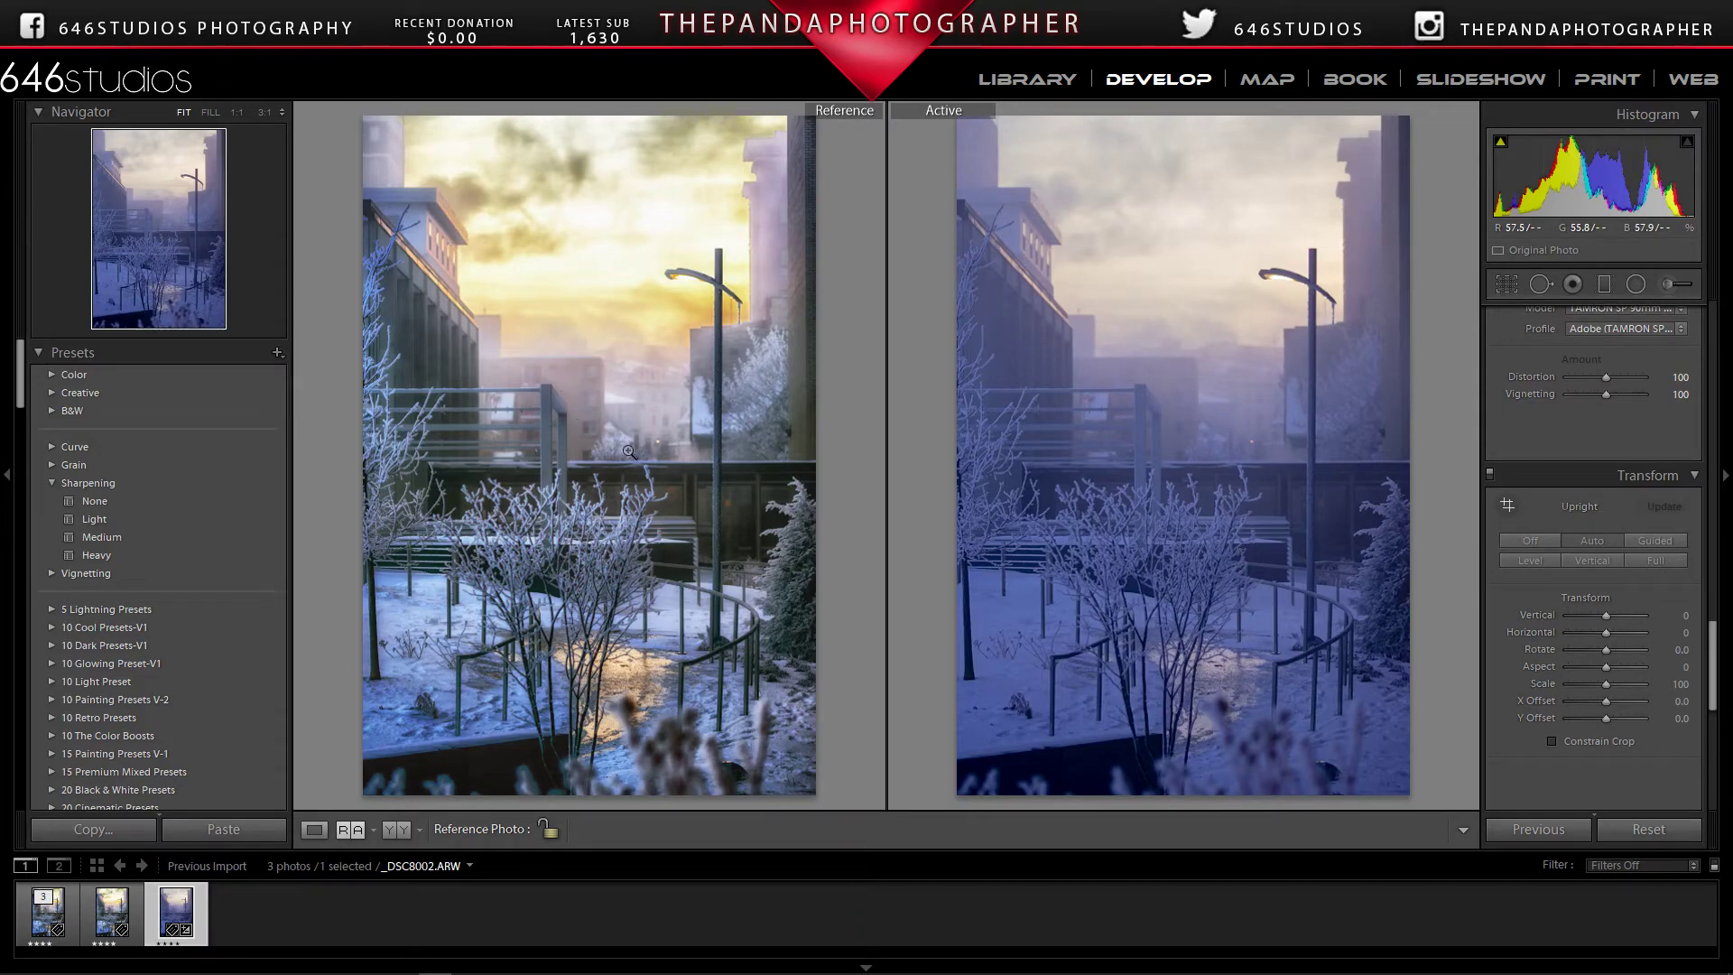
# Step: Compare the golden reflection on the path behind the bare bush at 1:1 in both photos, returning both to the full view
pyautogui.click(619, 665)
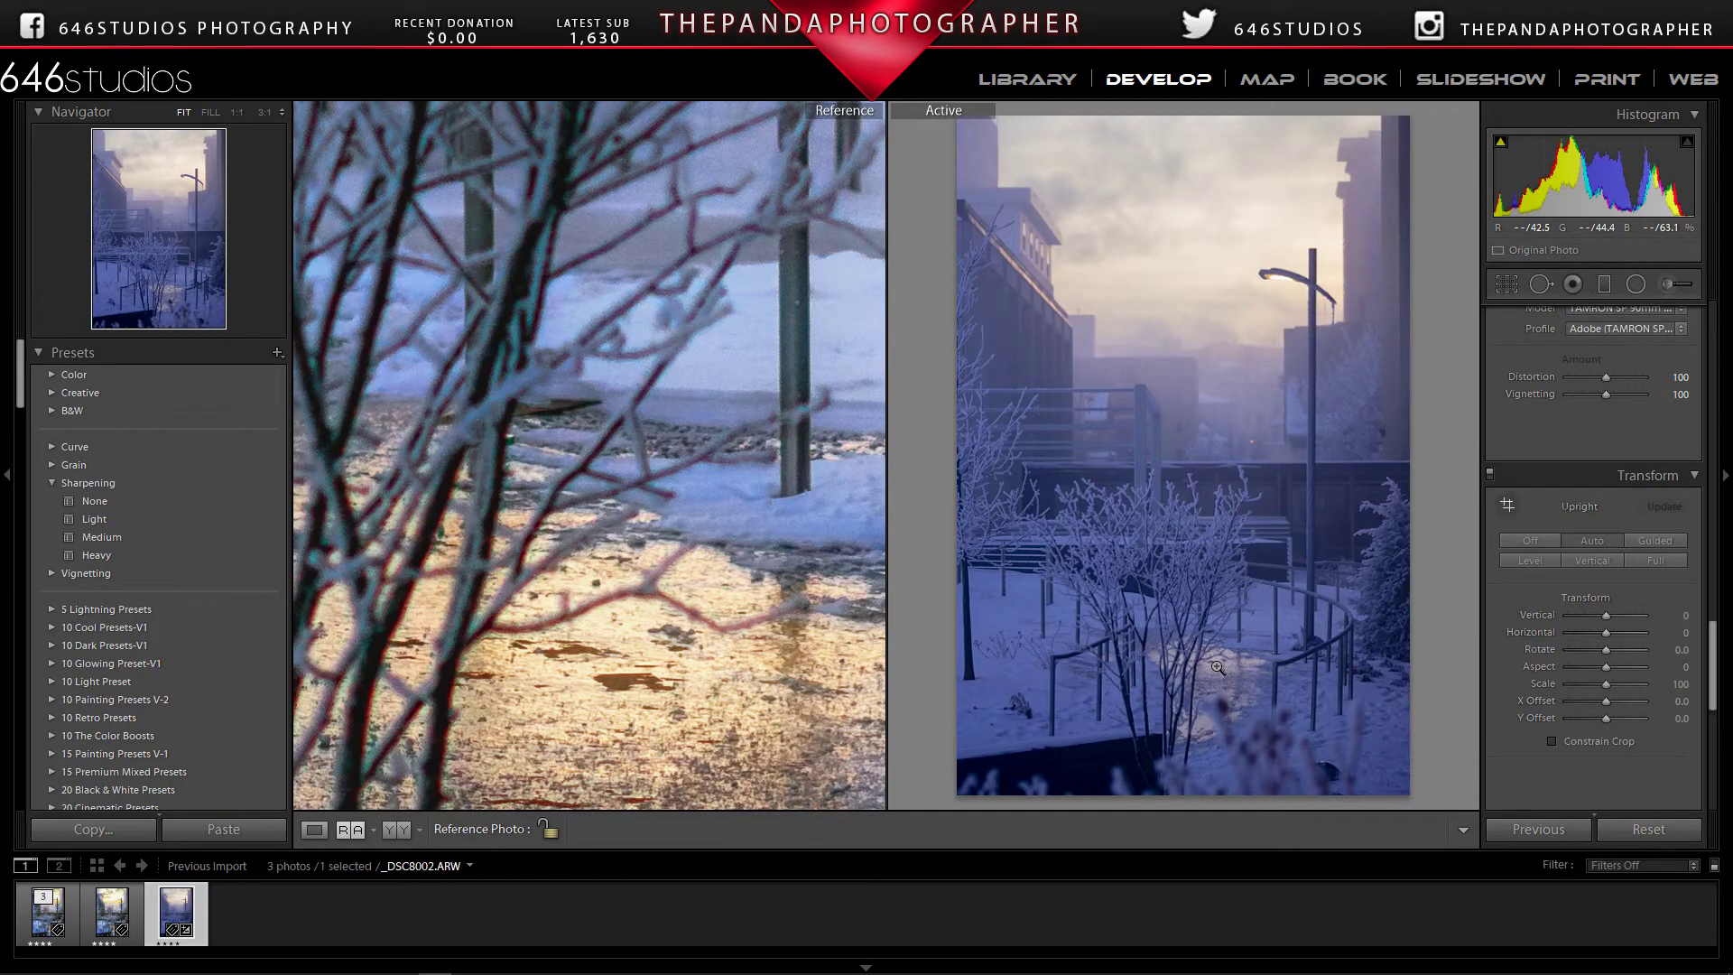
pyautogui.click(1216, 666)
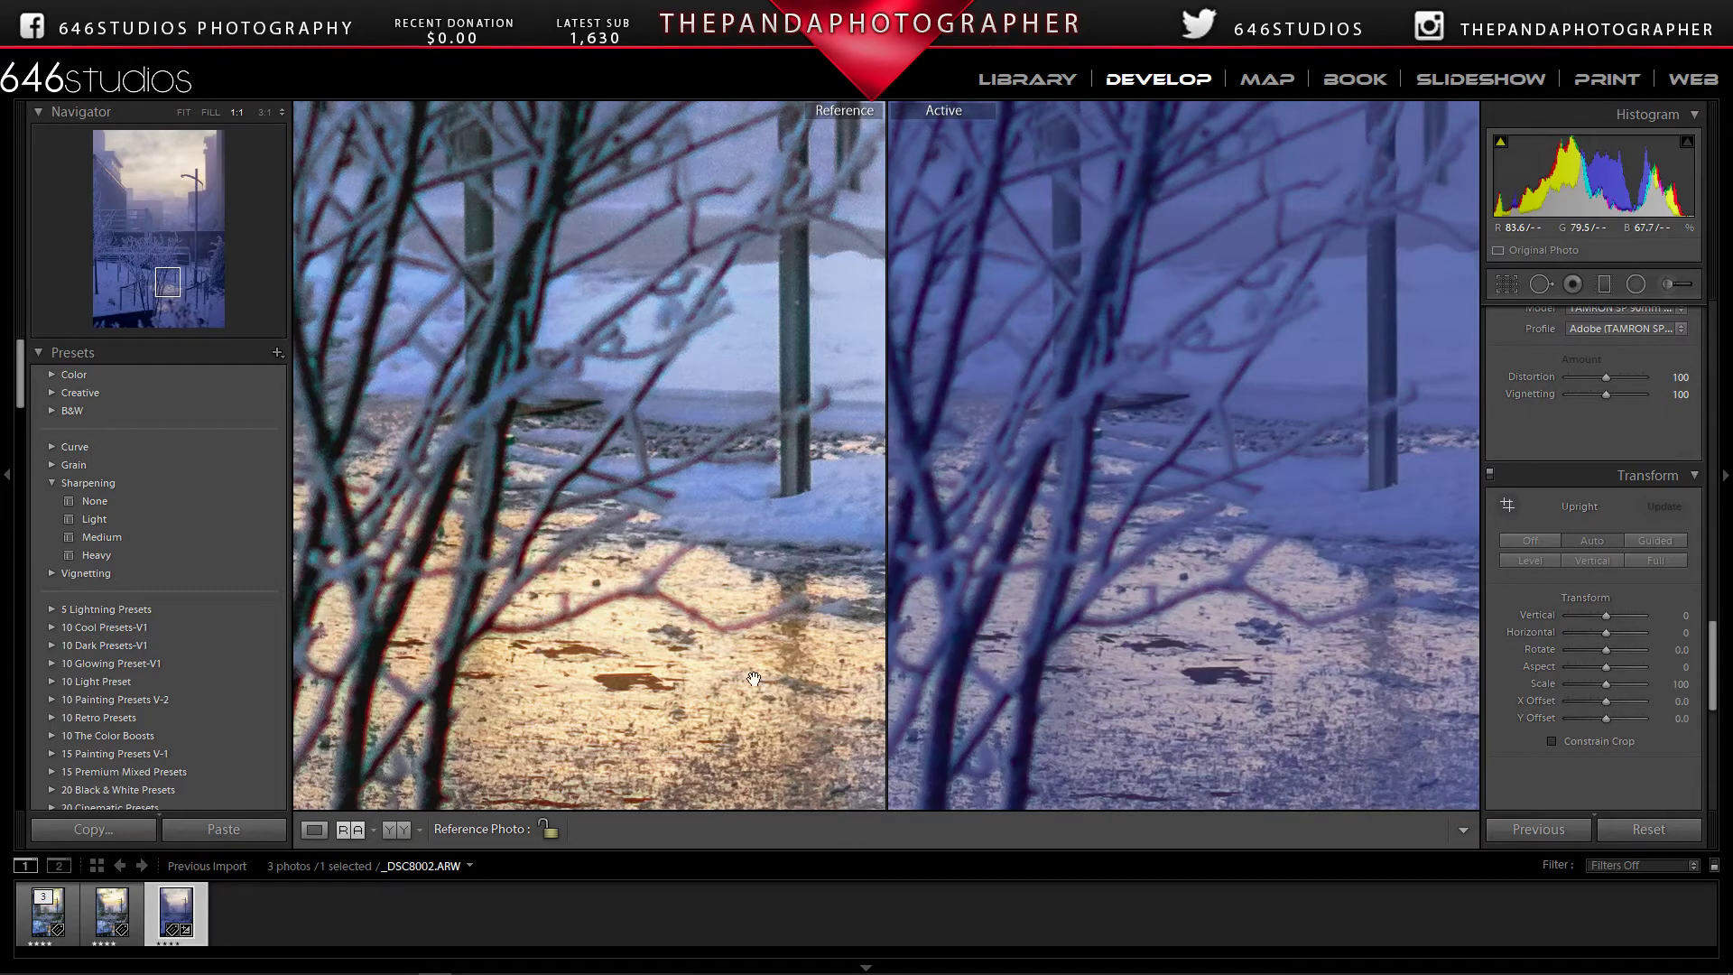
pyautogui.click(1244, 635)
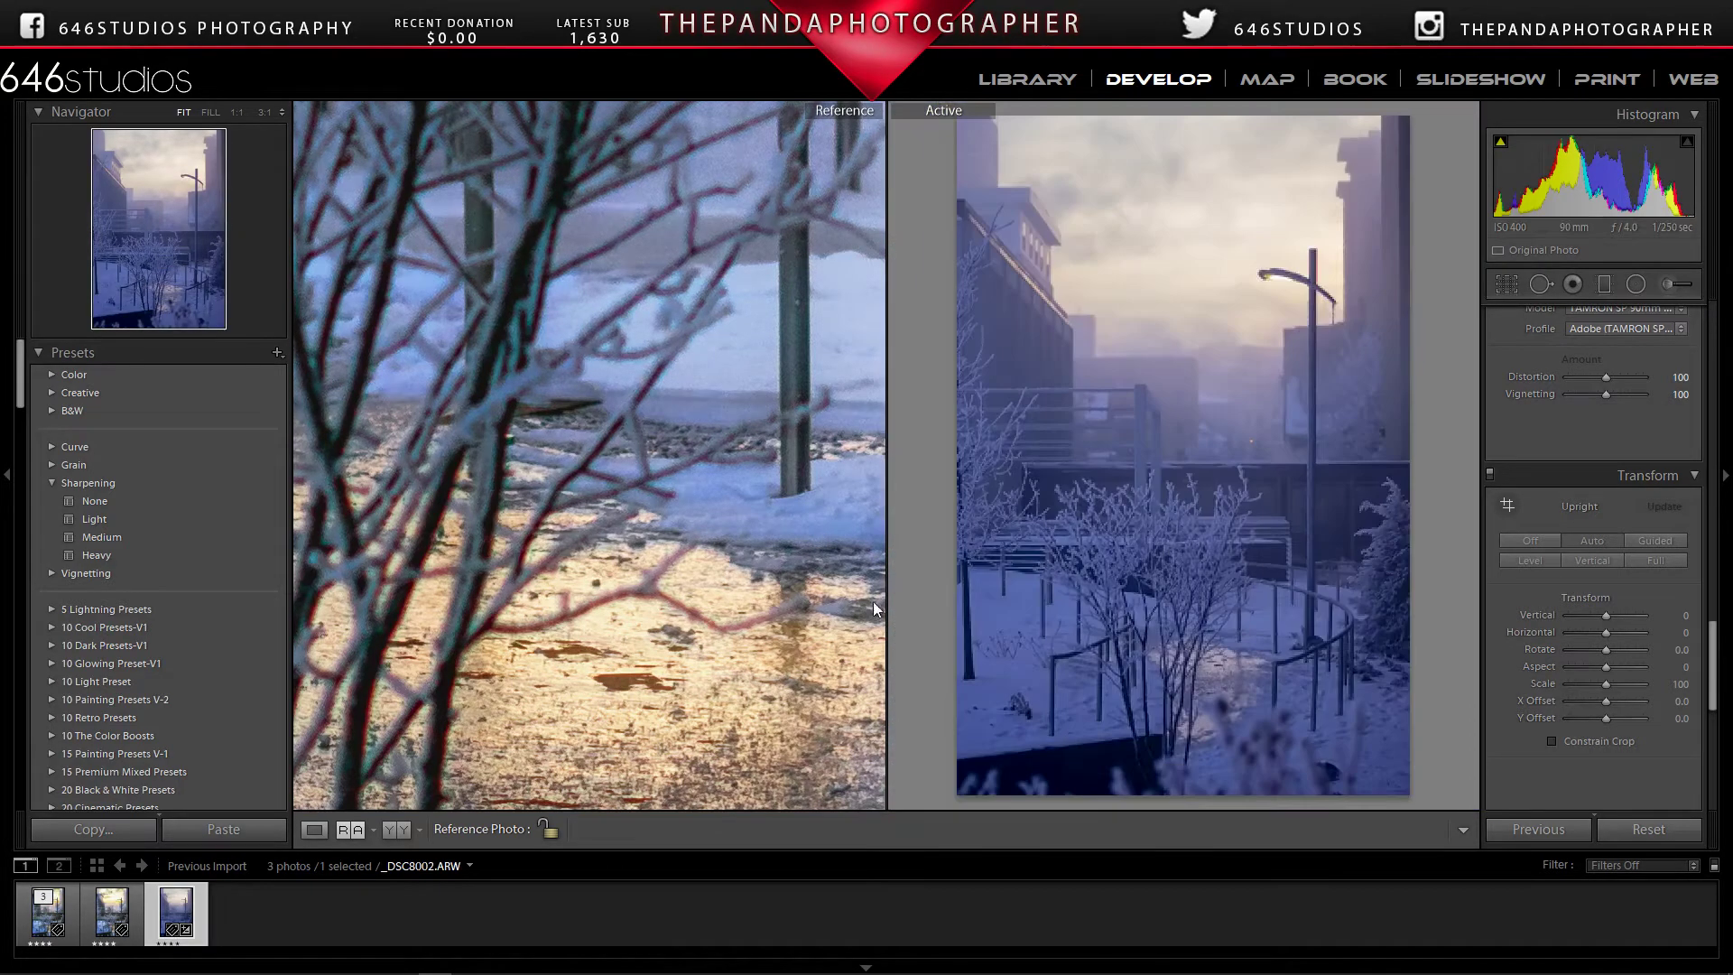
pyautogui.click(736, 583)
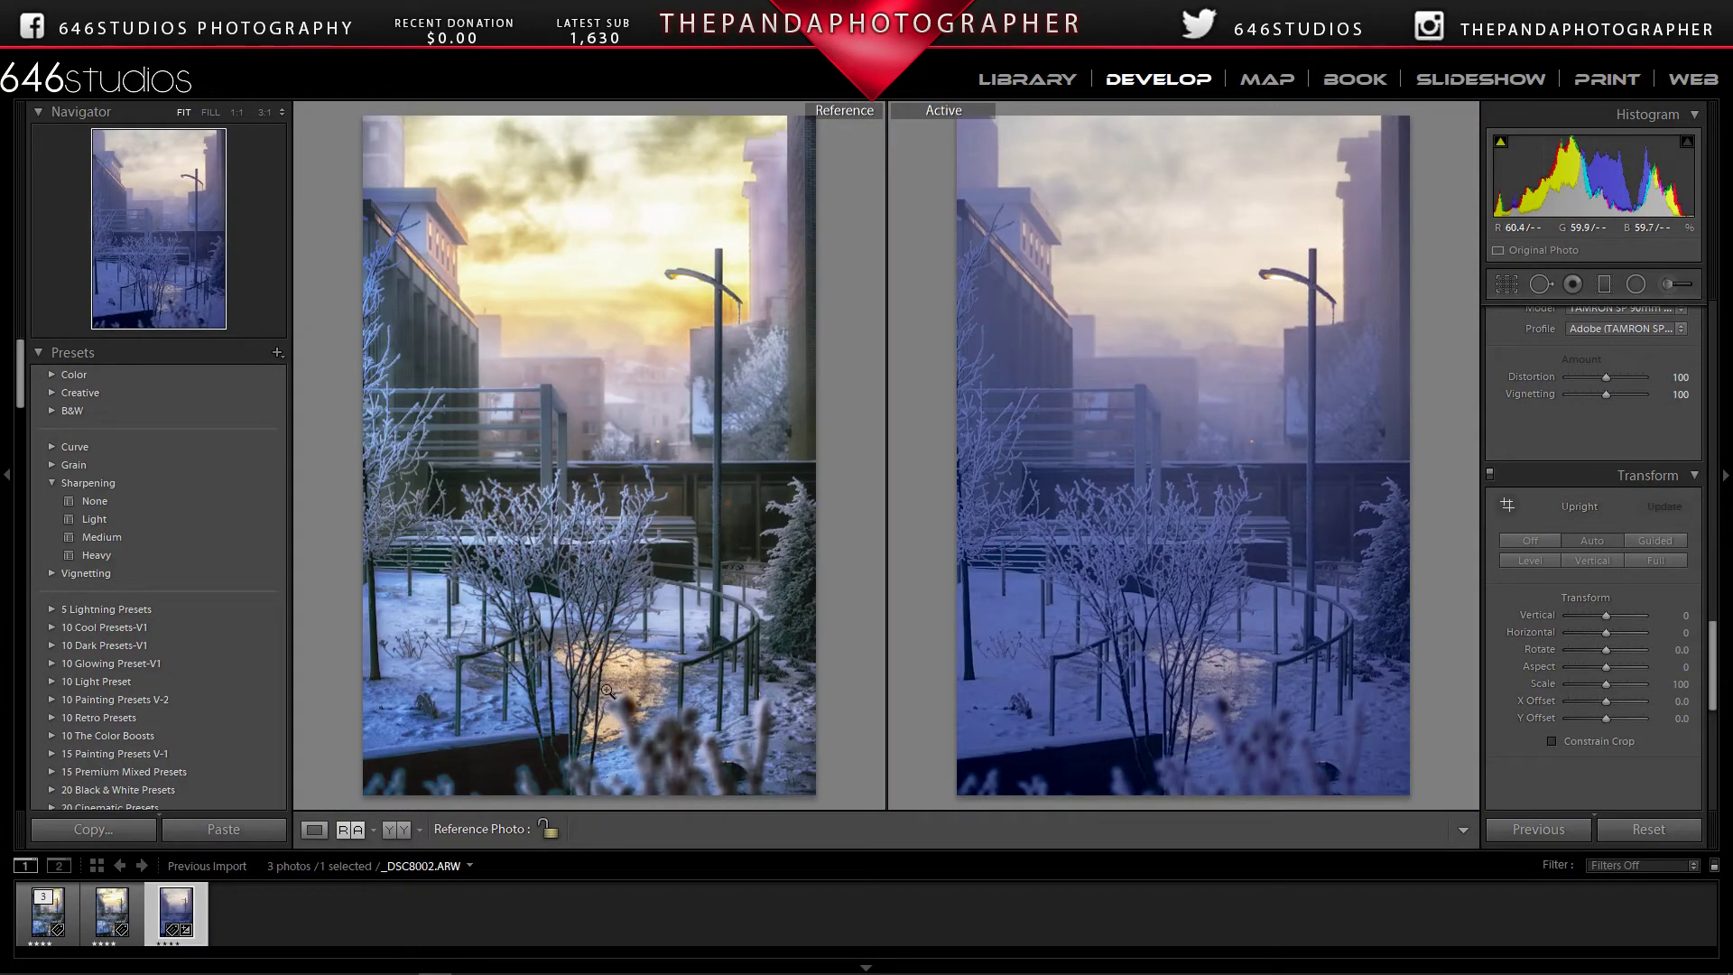
# Step: Compare the metal frame left of the lamp post at 1:1 in the reference and active photos, returning both to the full view
pyautogui.click(551, 400)
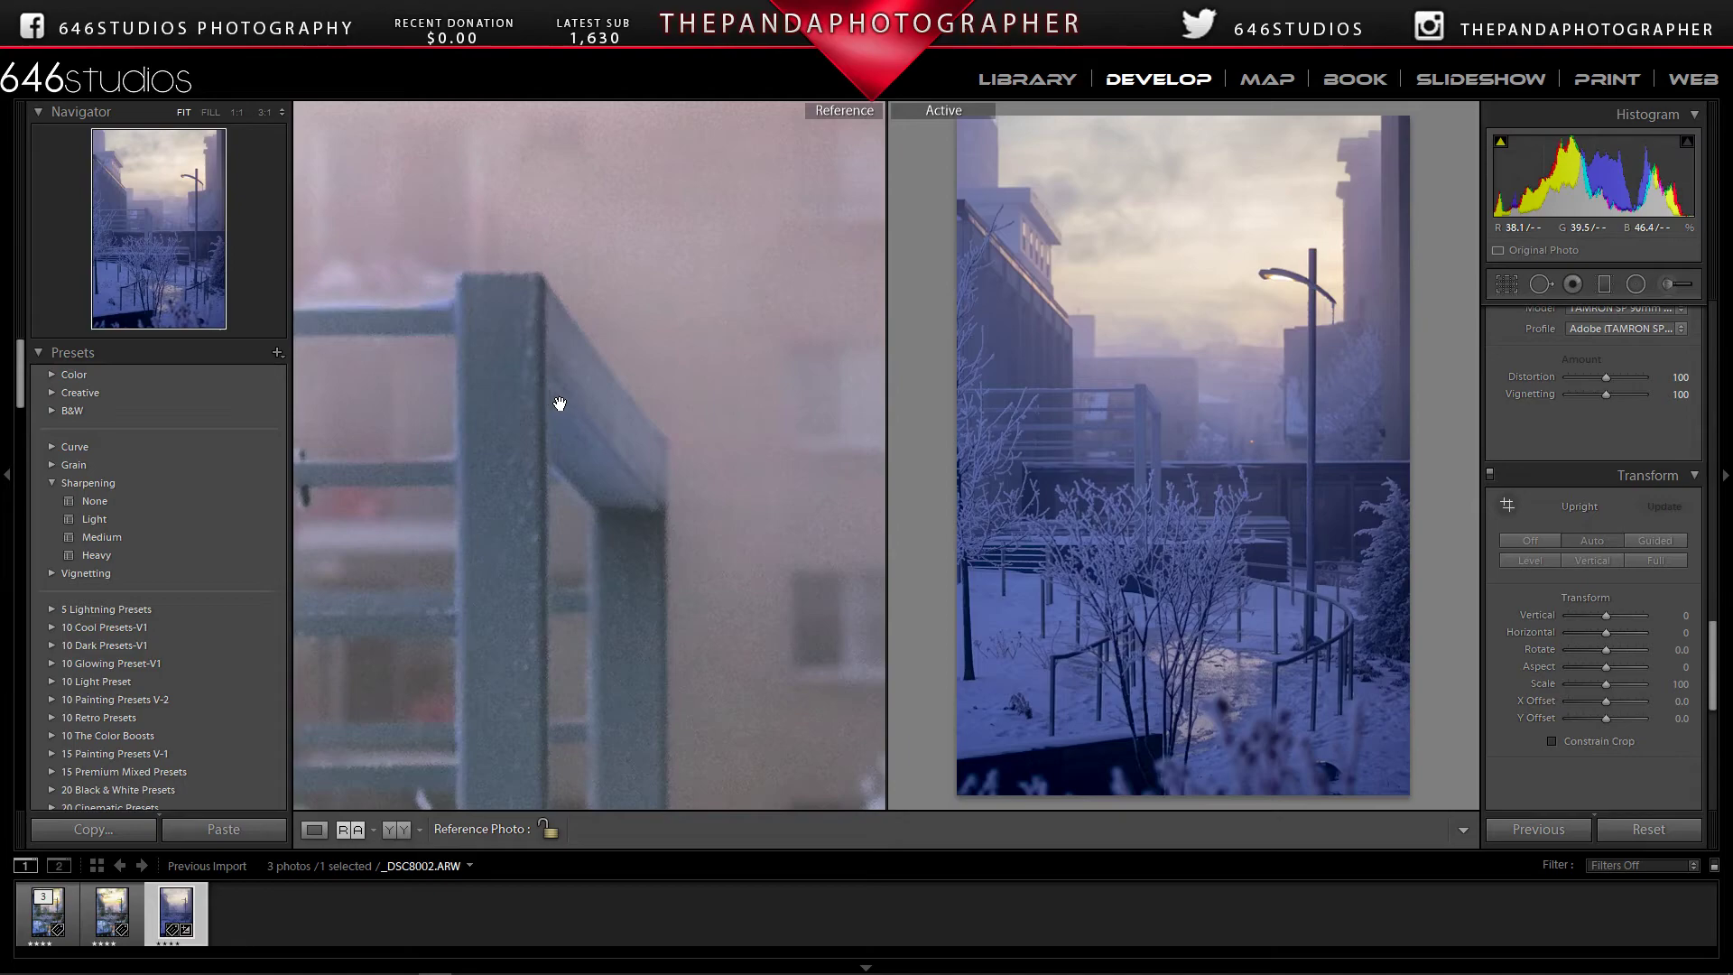
pyautogui.click(1143, 410)
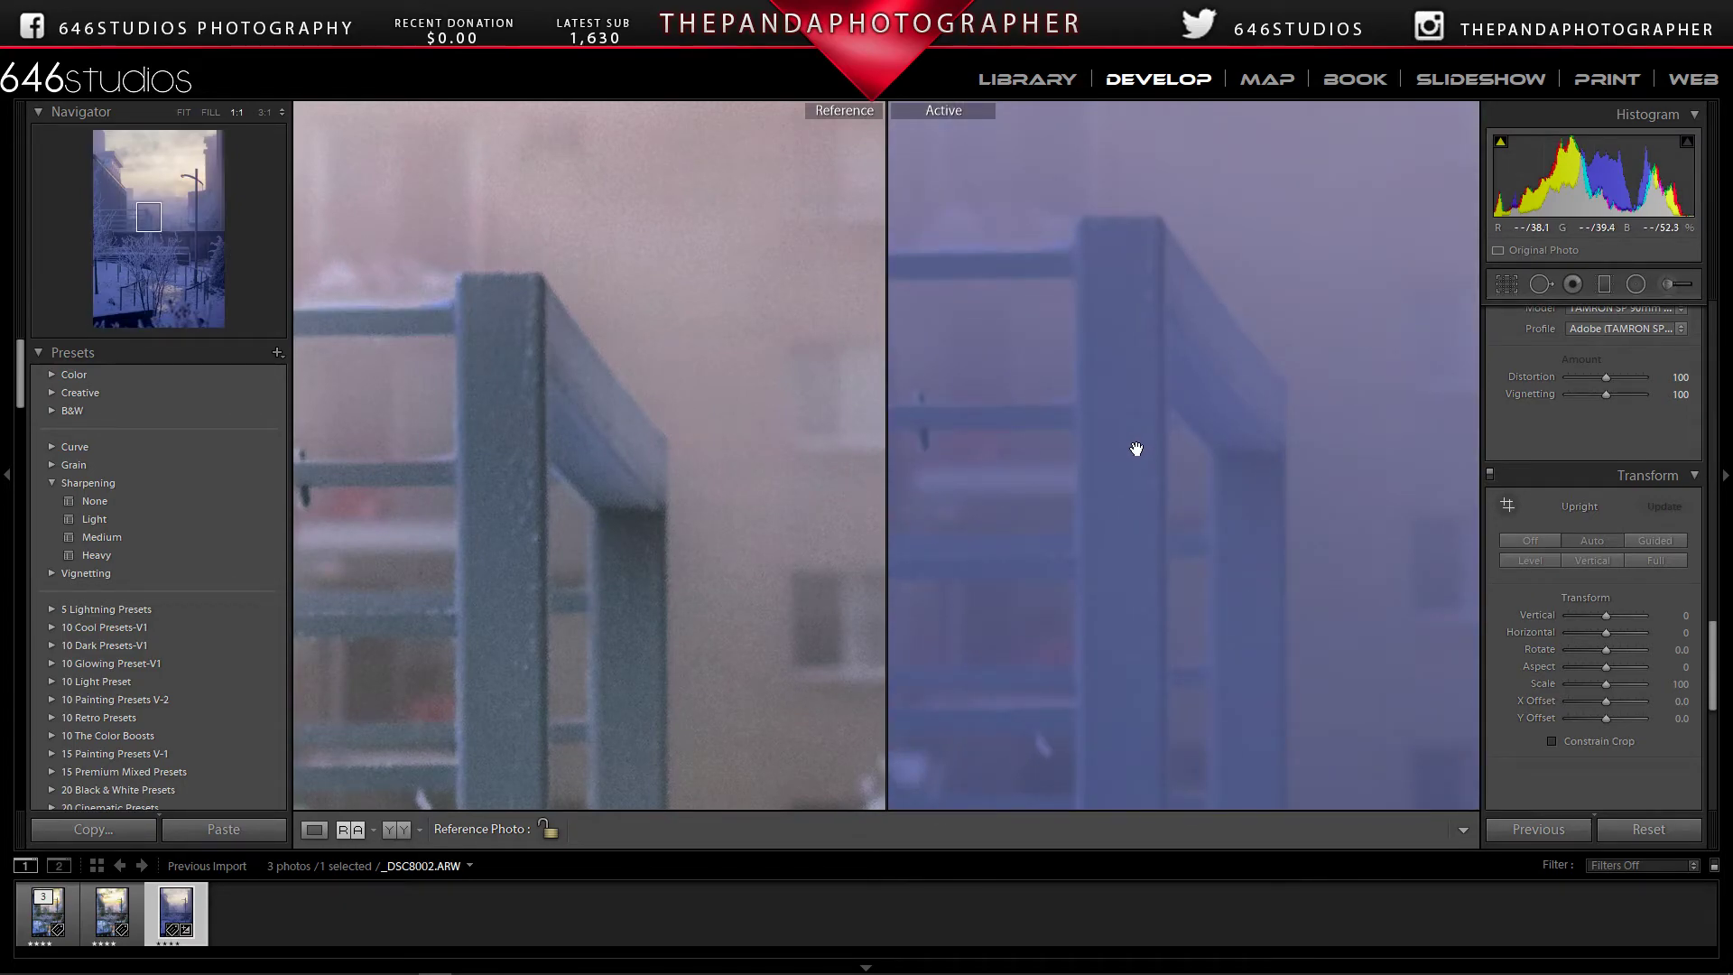
pyautogui.moveTo(1134, 464); pyautogui.dragTo(1141, 509)
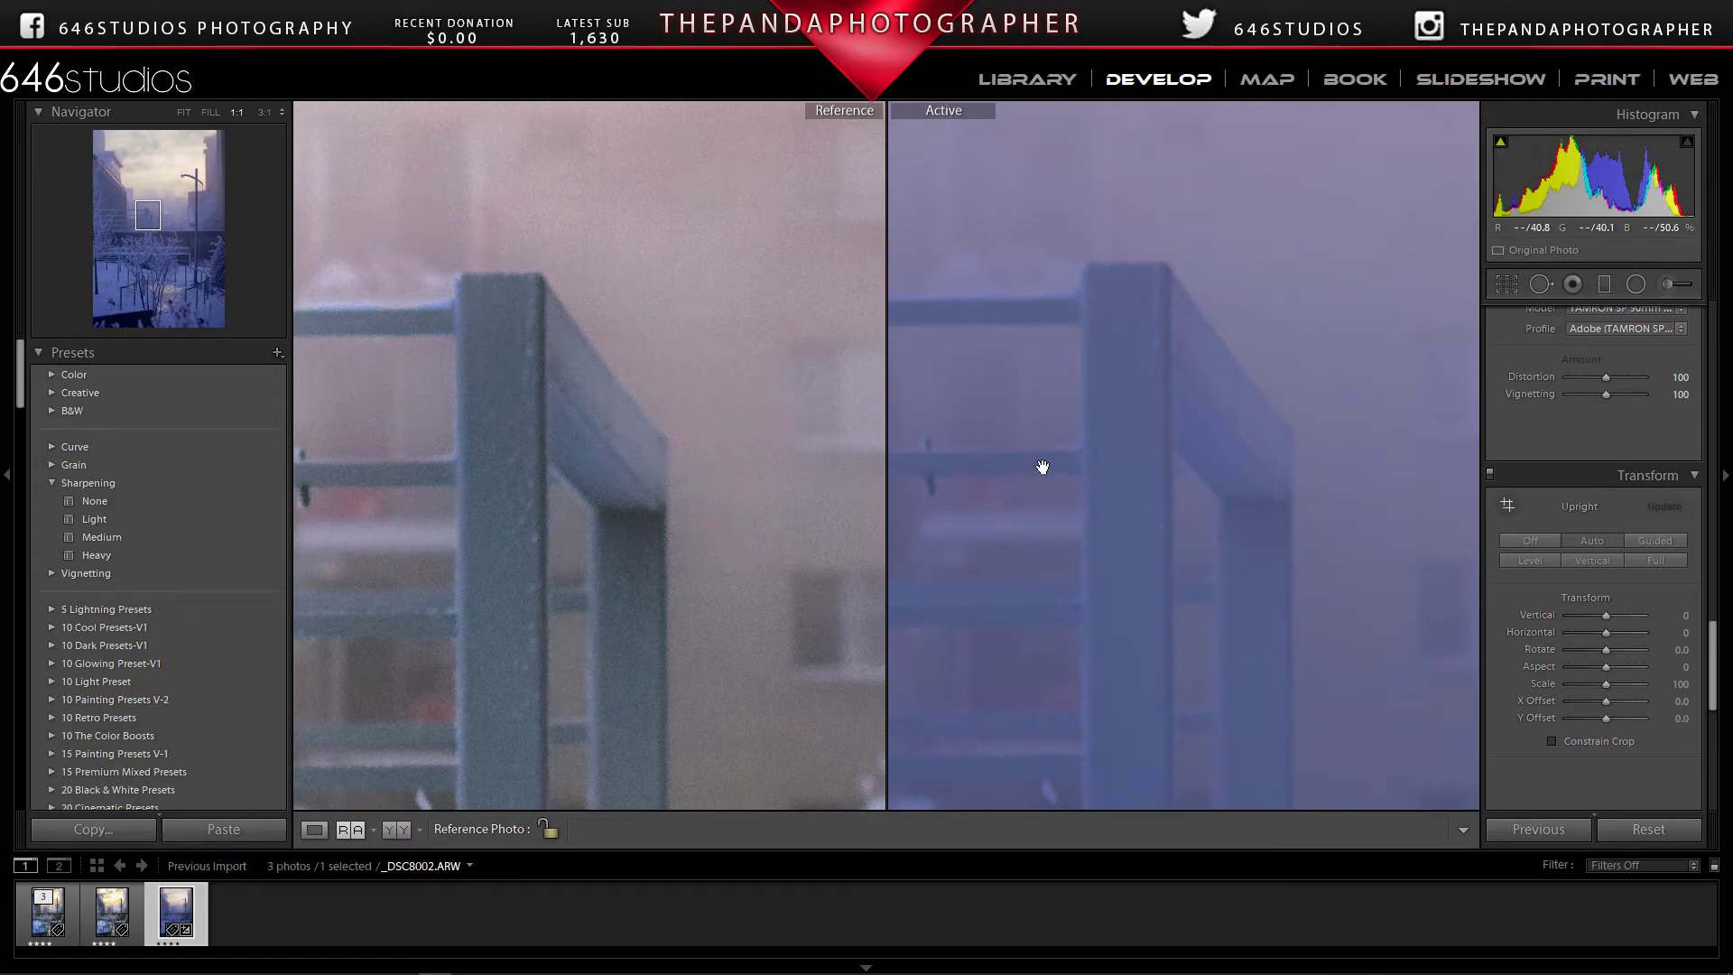
pyautogui.click(1122, 451)
pyautogui.click(530, 432)
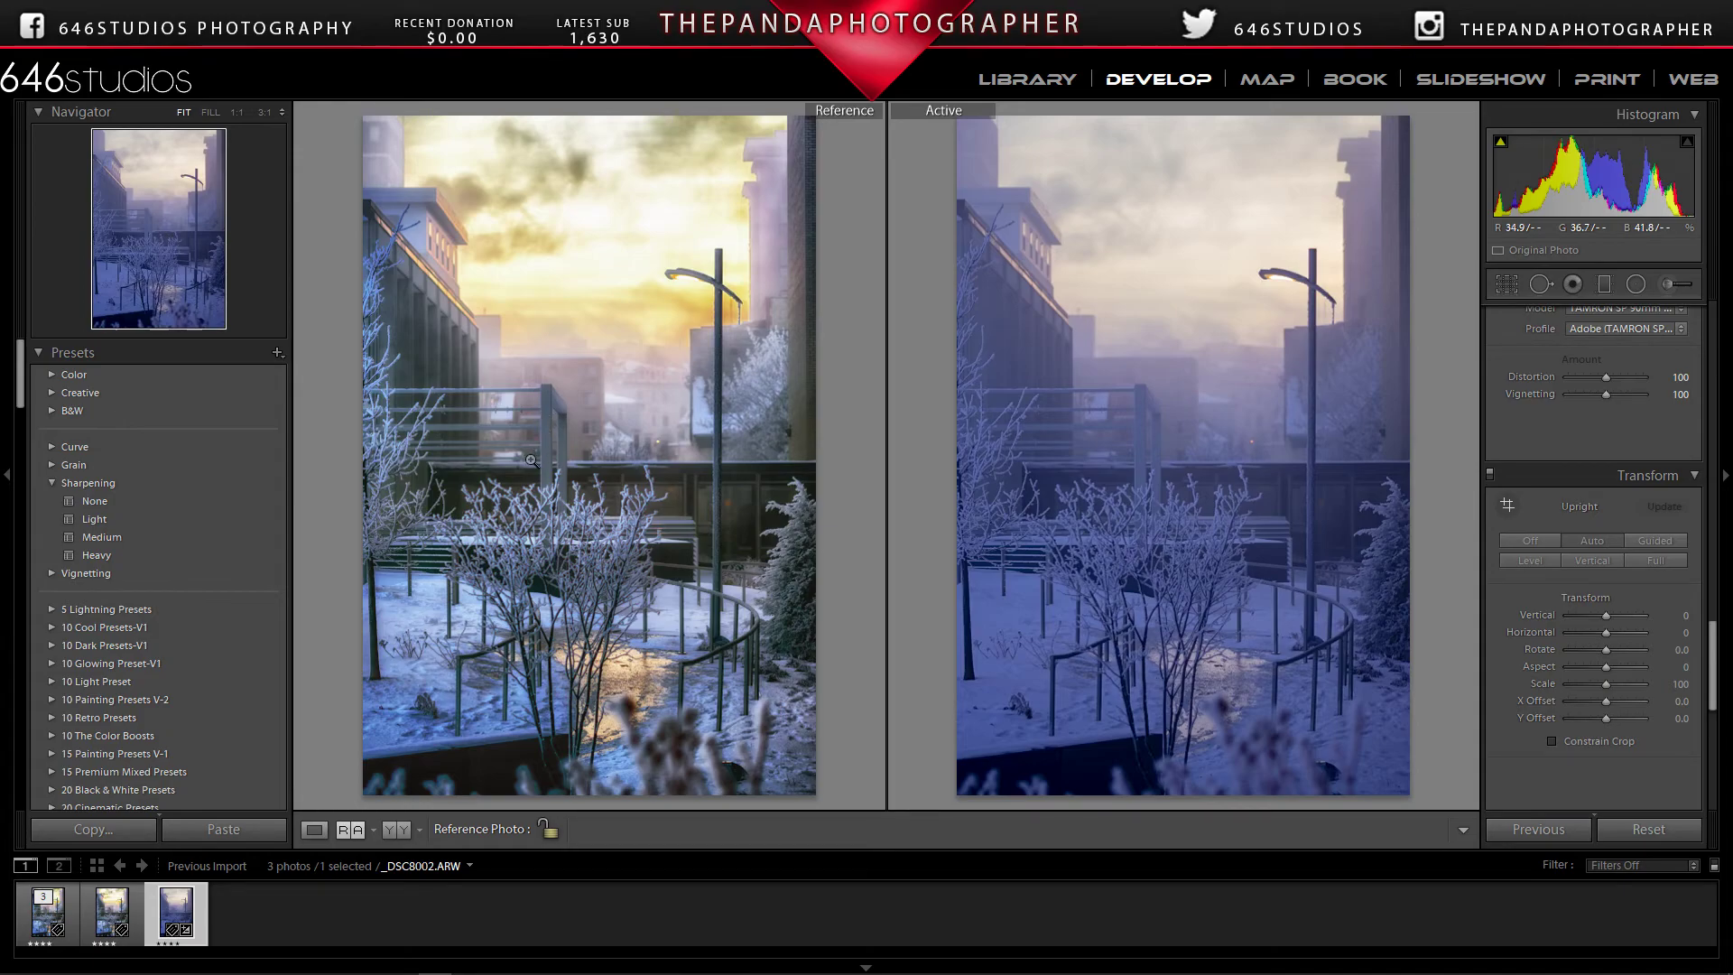
# Step: Switch to Chrome and look over the 646Studios homepage, including the Portraits Of Time and Understanding Lighting / Flash navigation entries
pyautogui.moveTo(463, 971)
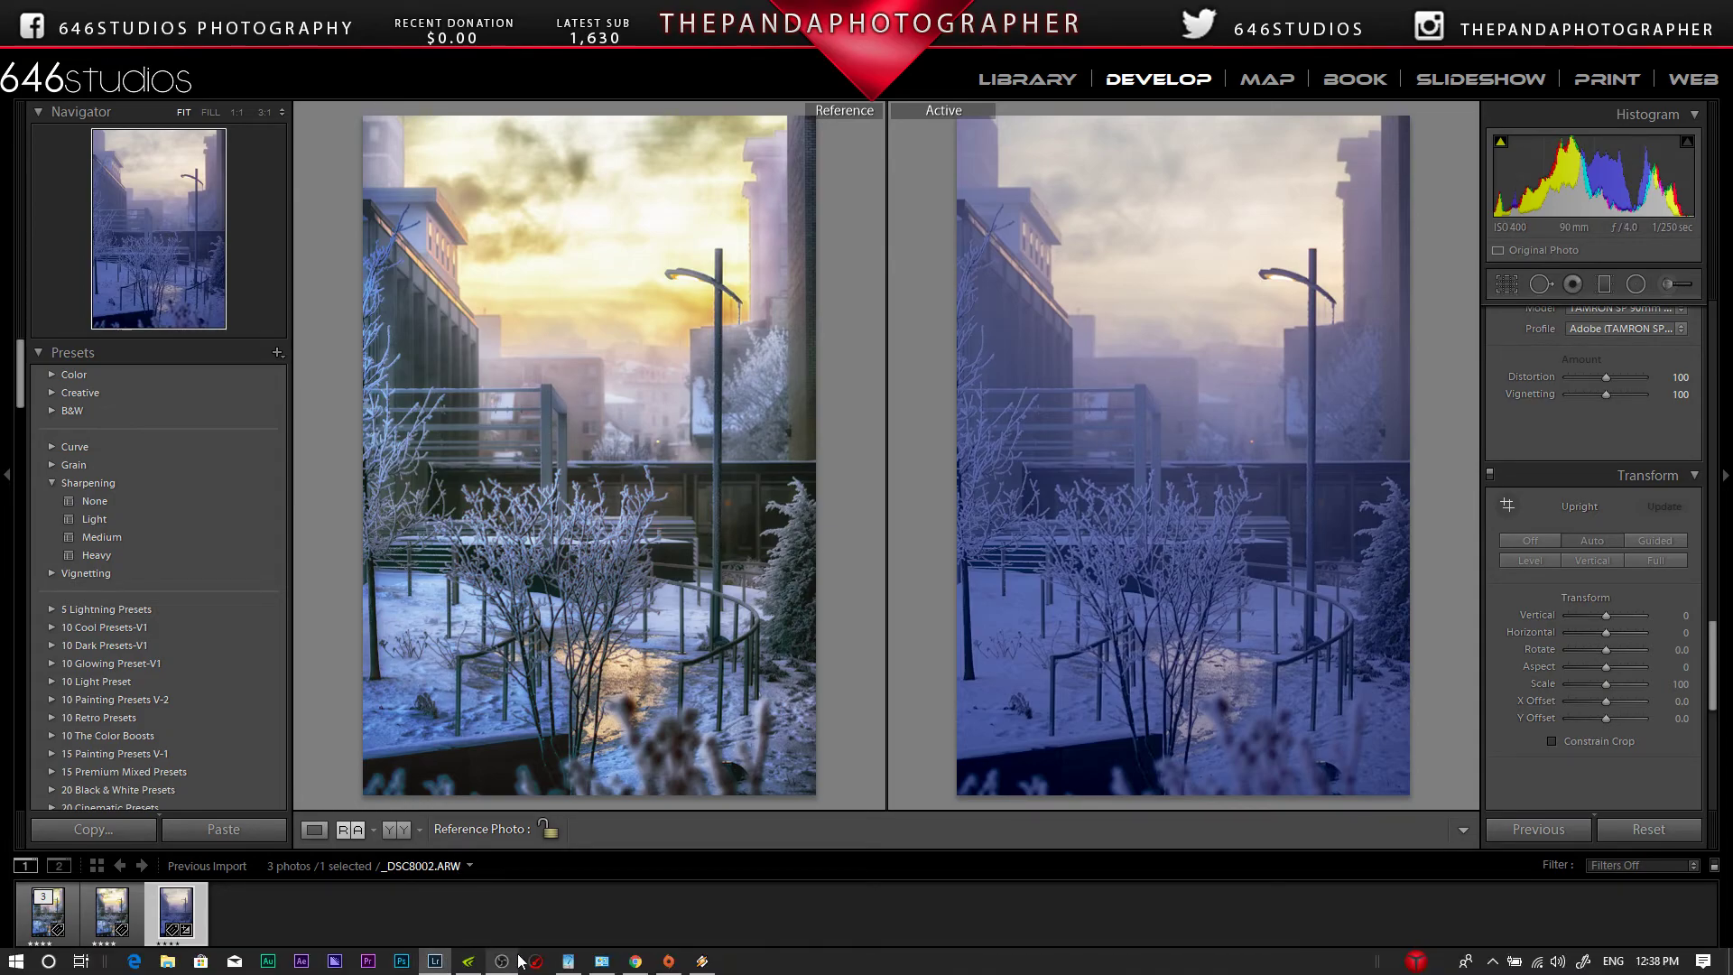
pyautogui.click(635, 961)
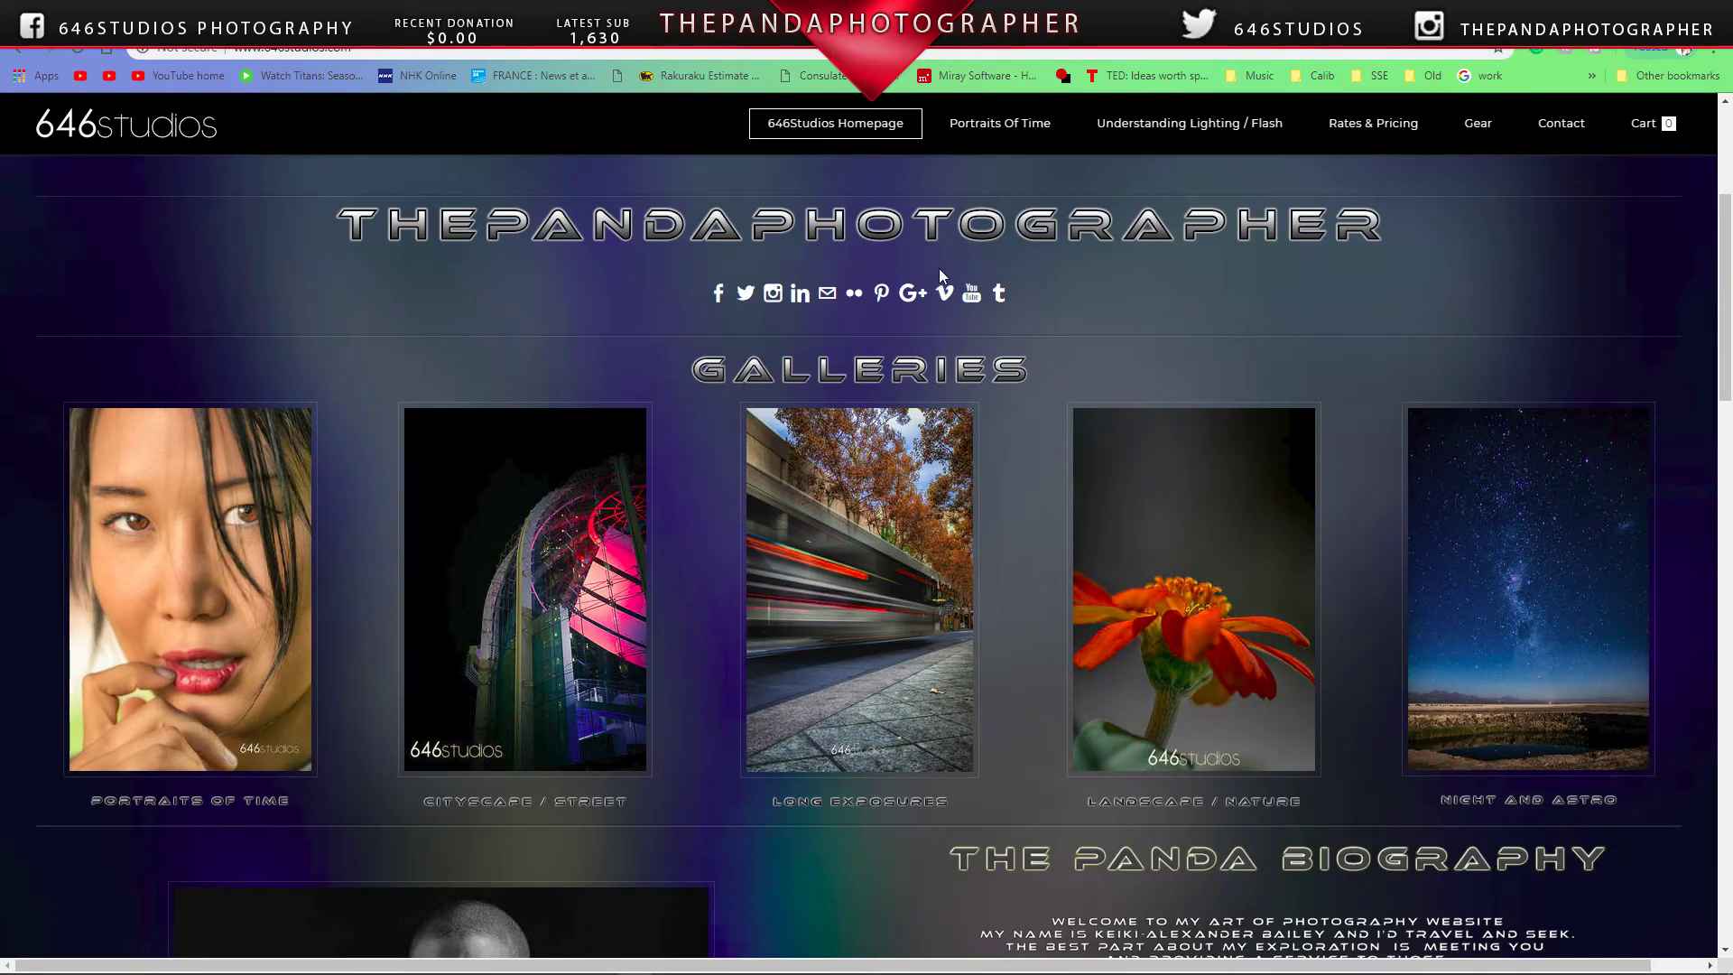
pyautogui.moveTo(1000, 122)
pyautogui.moveTo(1190, 127)
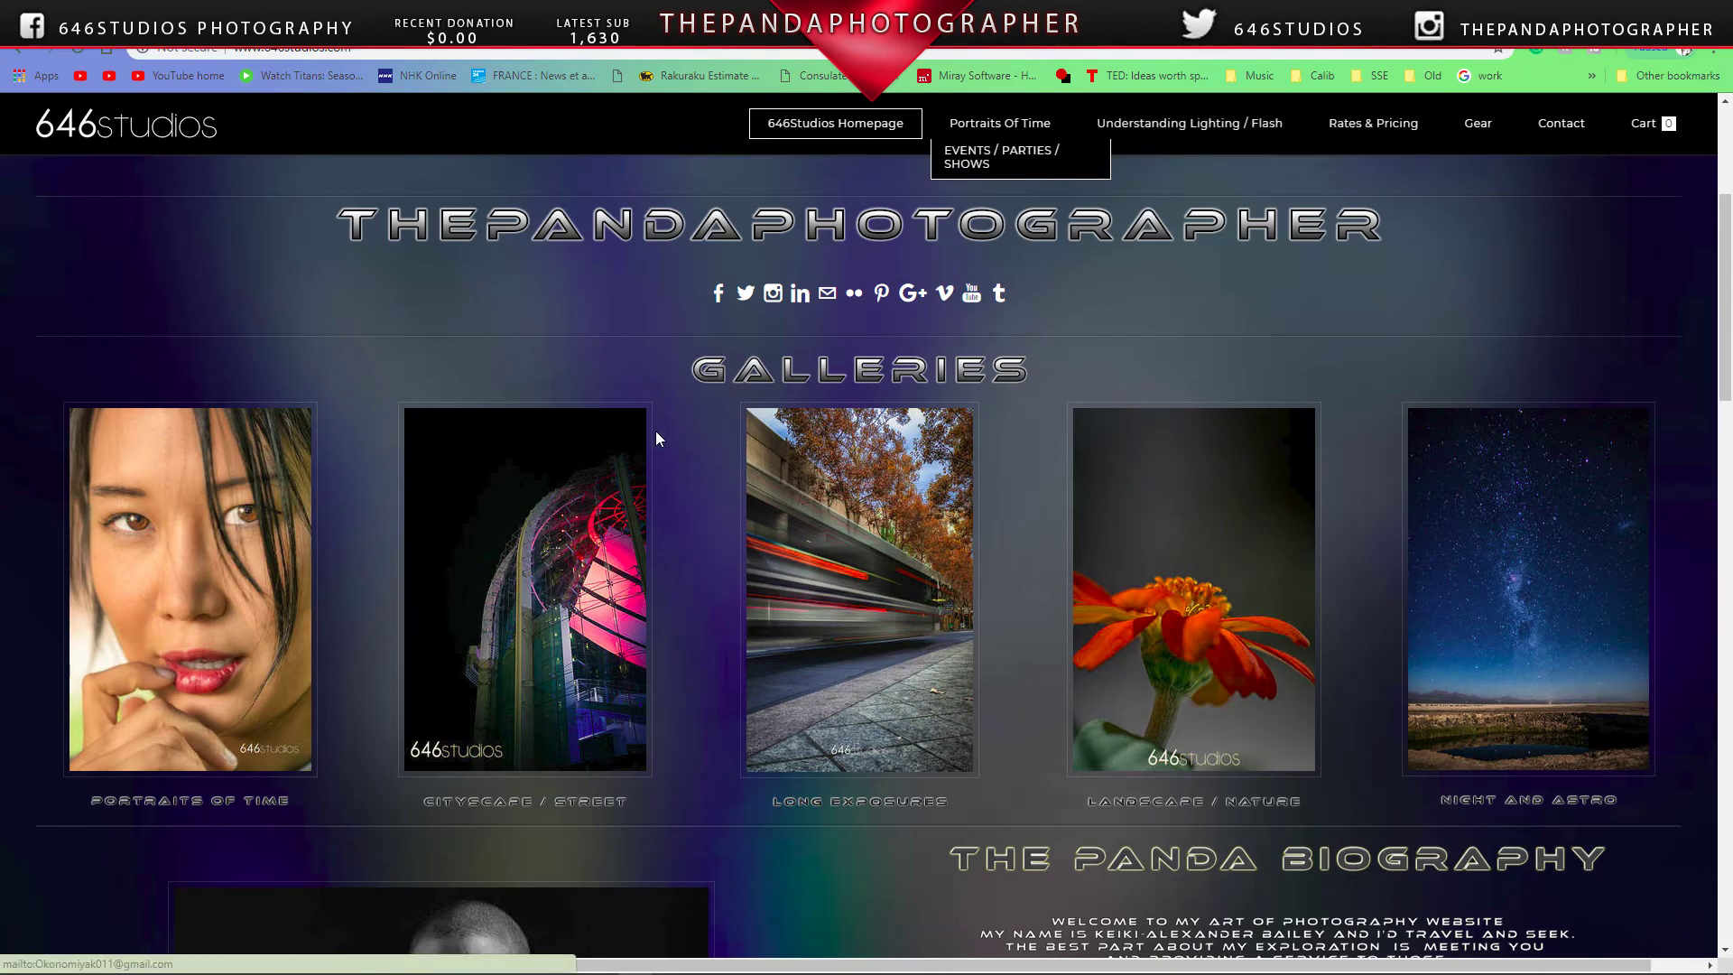
# Step: Open the Instagram profile linked on the 646Studios homepage and view its newest posts, including the winter city photo
pyautogui.scroll(-1, 655, 431)
pyautogui.click(772, 202)
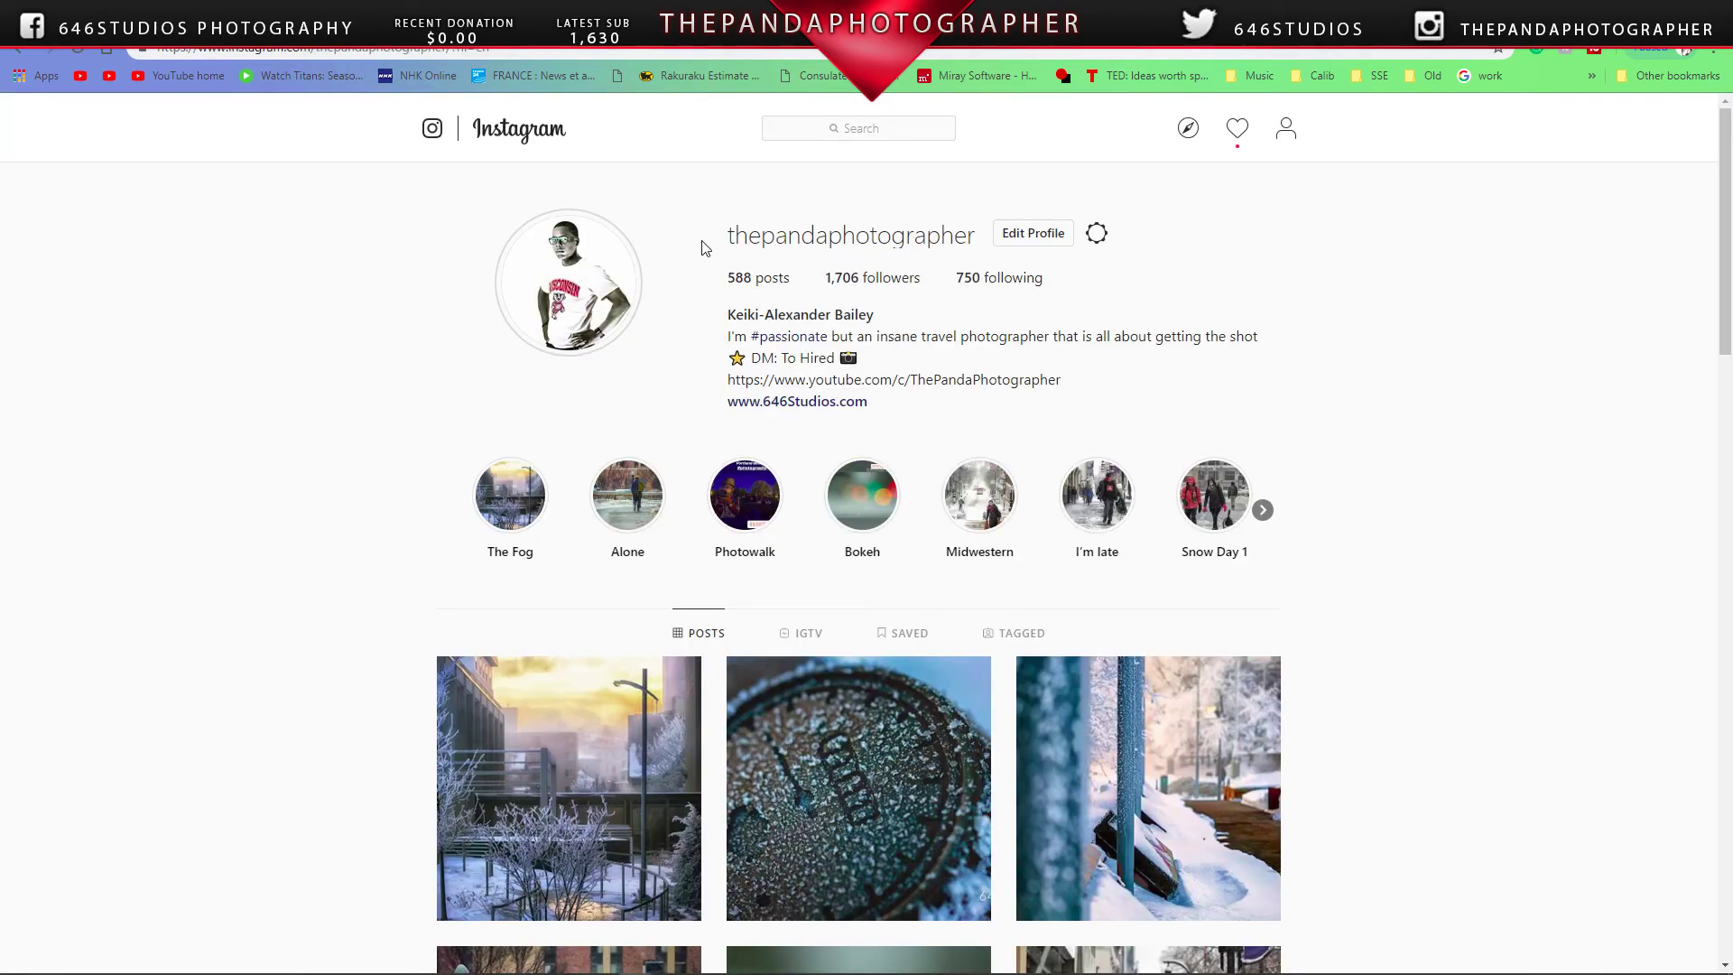
pyautogui.scroll(-2, 646, 460)
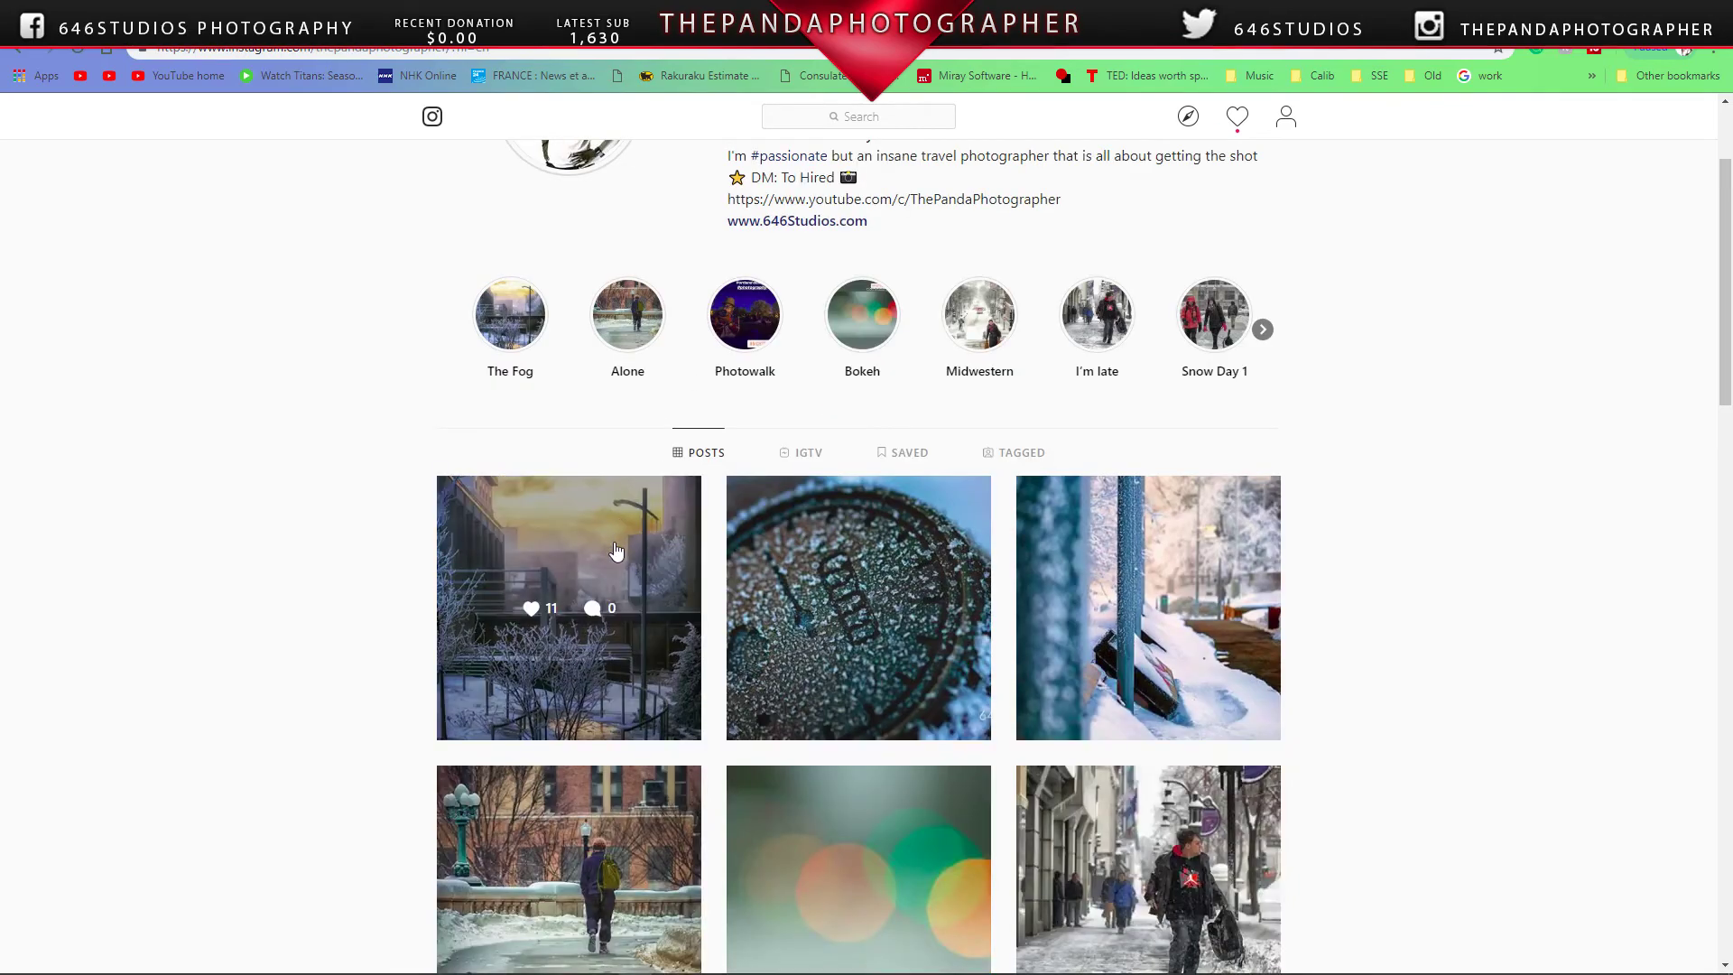
pyautogui.scroll(2, 619, 472)
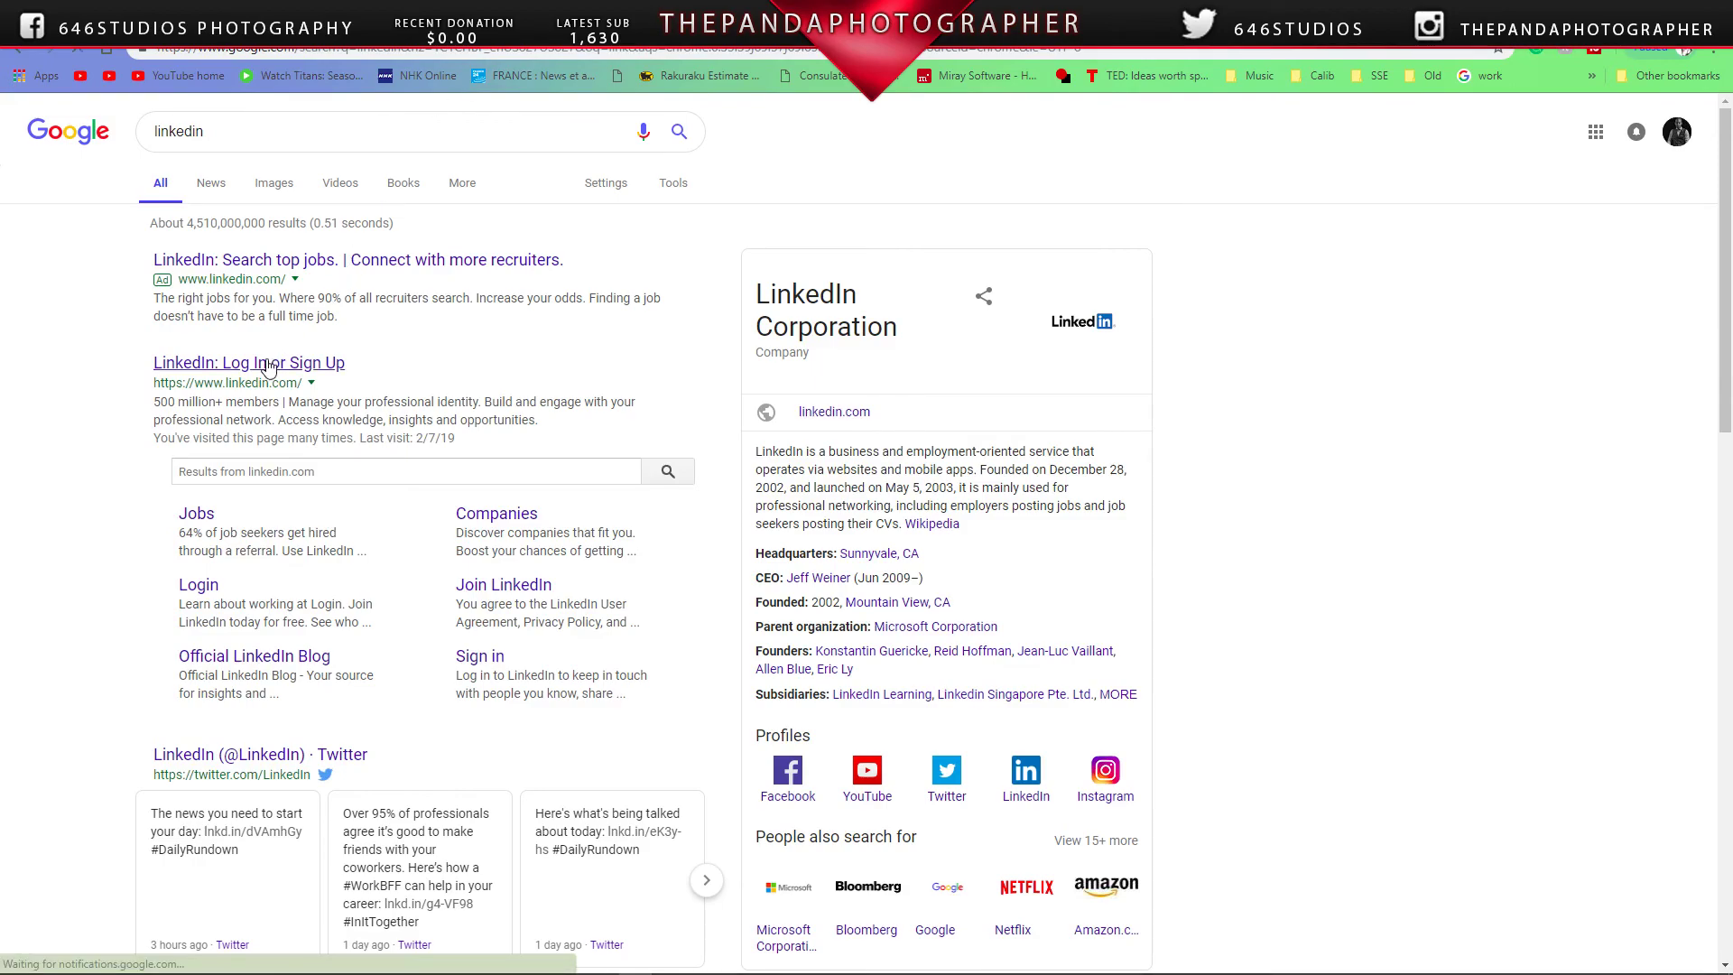
# Step: Open LinkedIn from the Google search results and view the account owner's profile
pyautogui.click(268, 364)
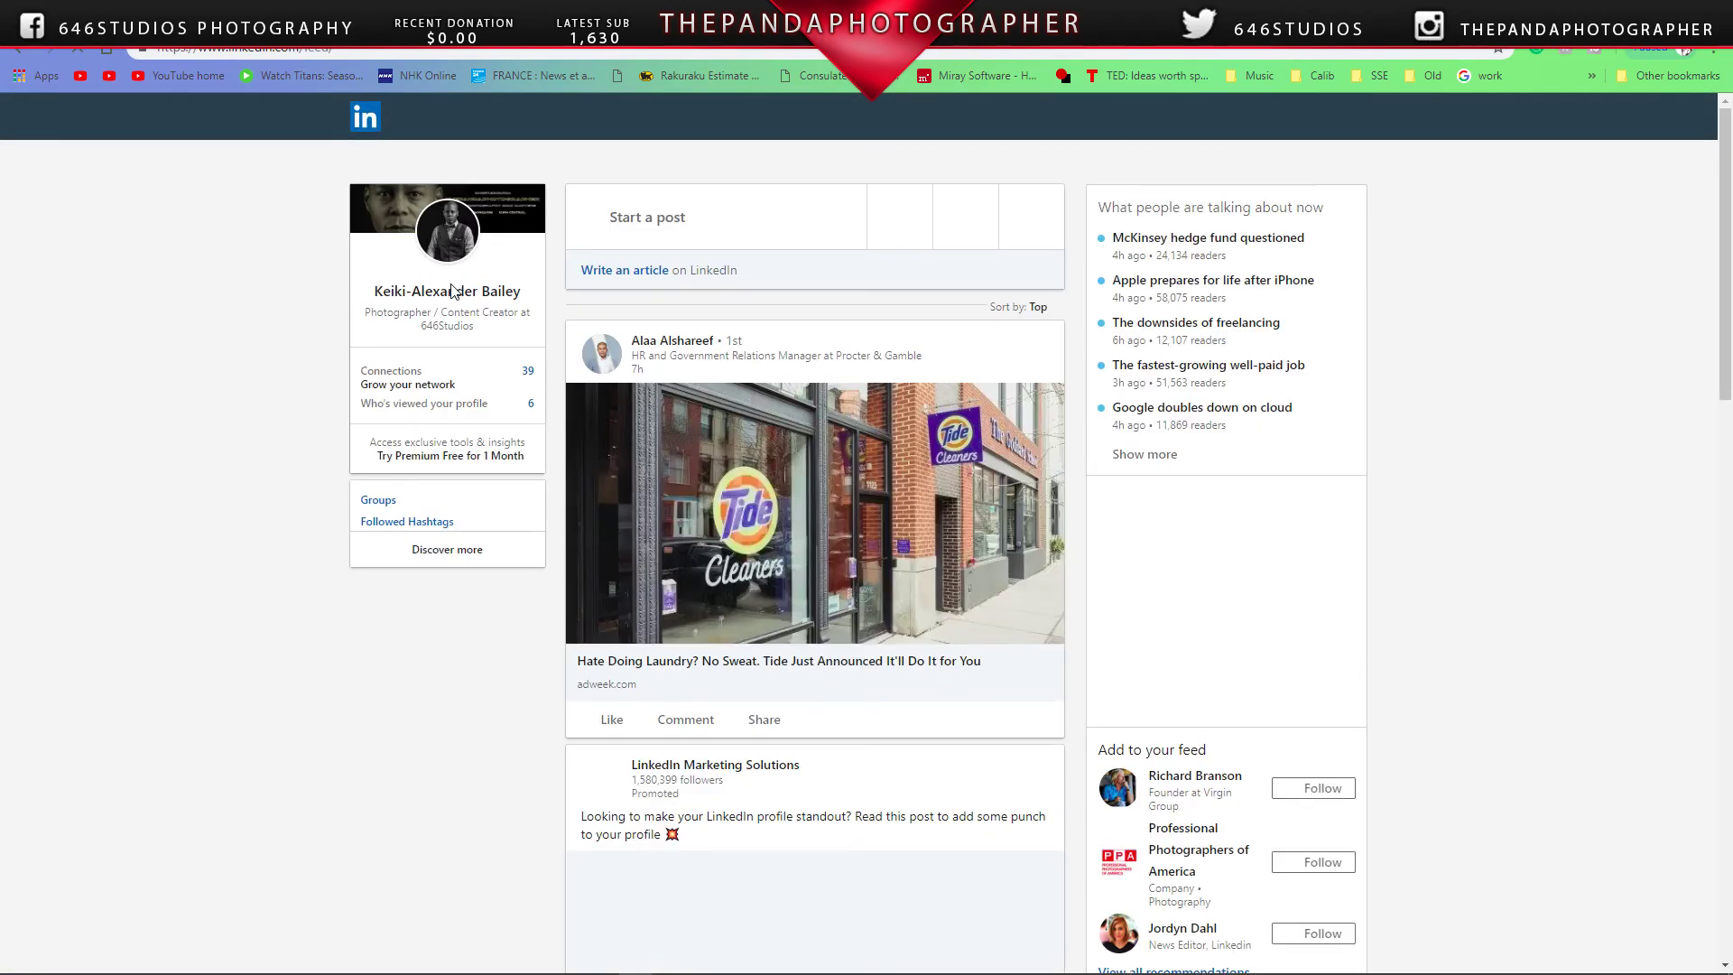
pyautogui.click(450, 293)
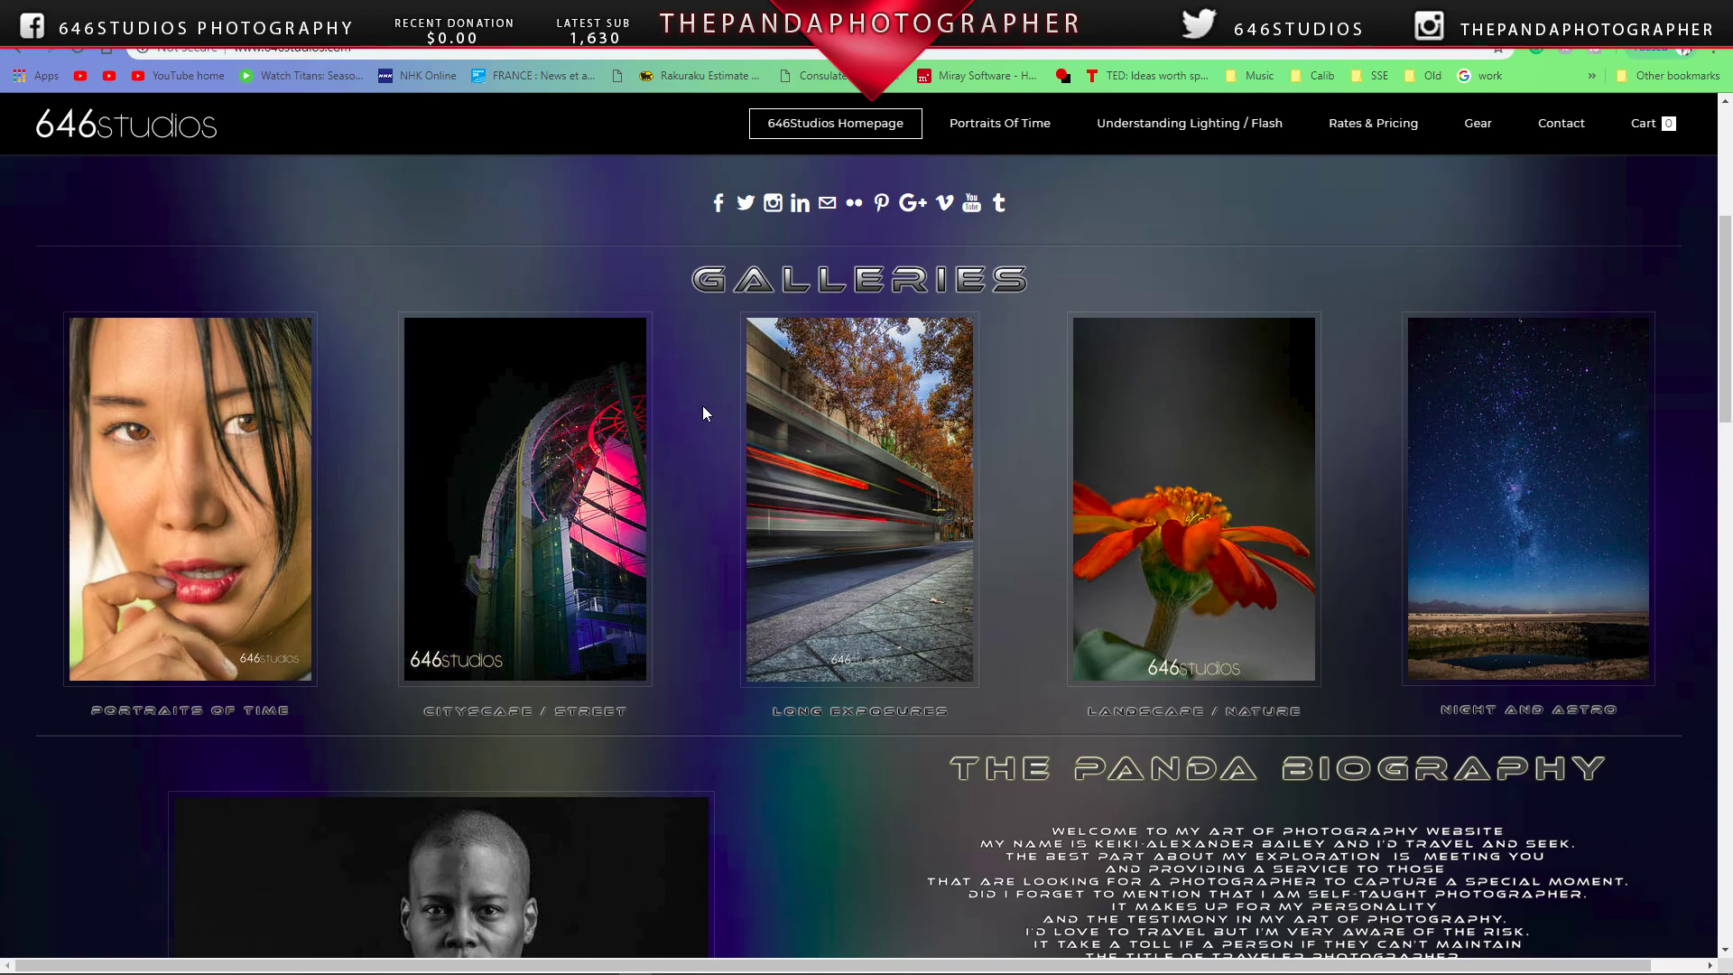
# Step: Review the 646Studios homepage from the galleries through the Copyright & Trademark Laws section to the footer, returning to its beginning
pyautogui.scroll(-4, 704, 411)
pyautogui.scroll(-12, 704, 415)
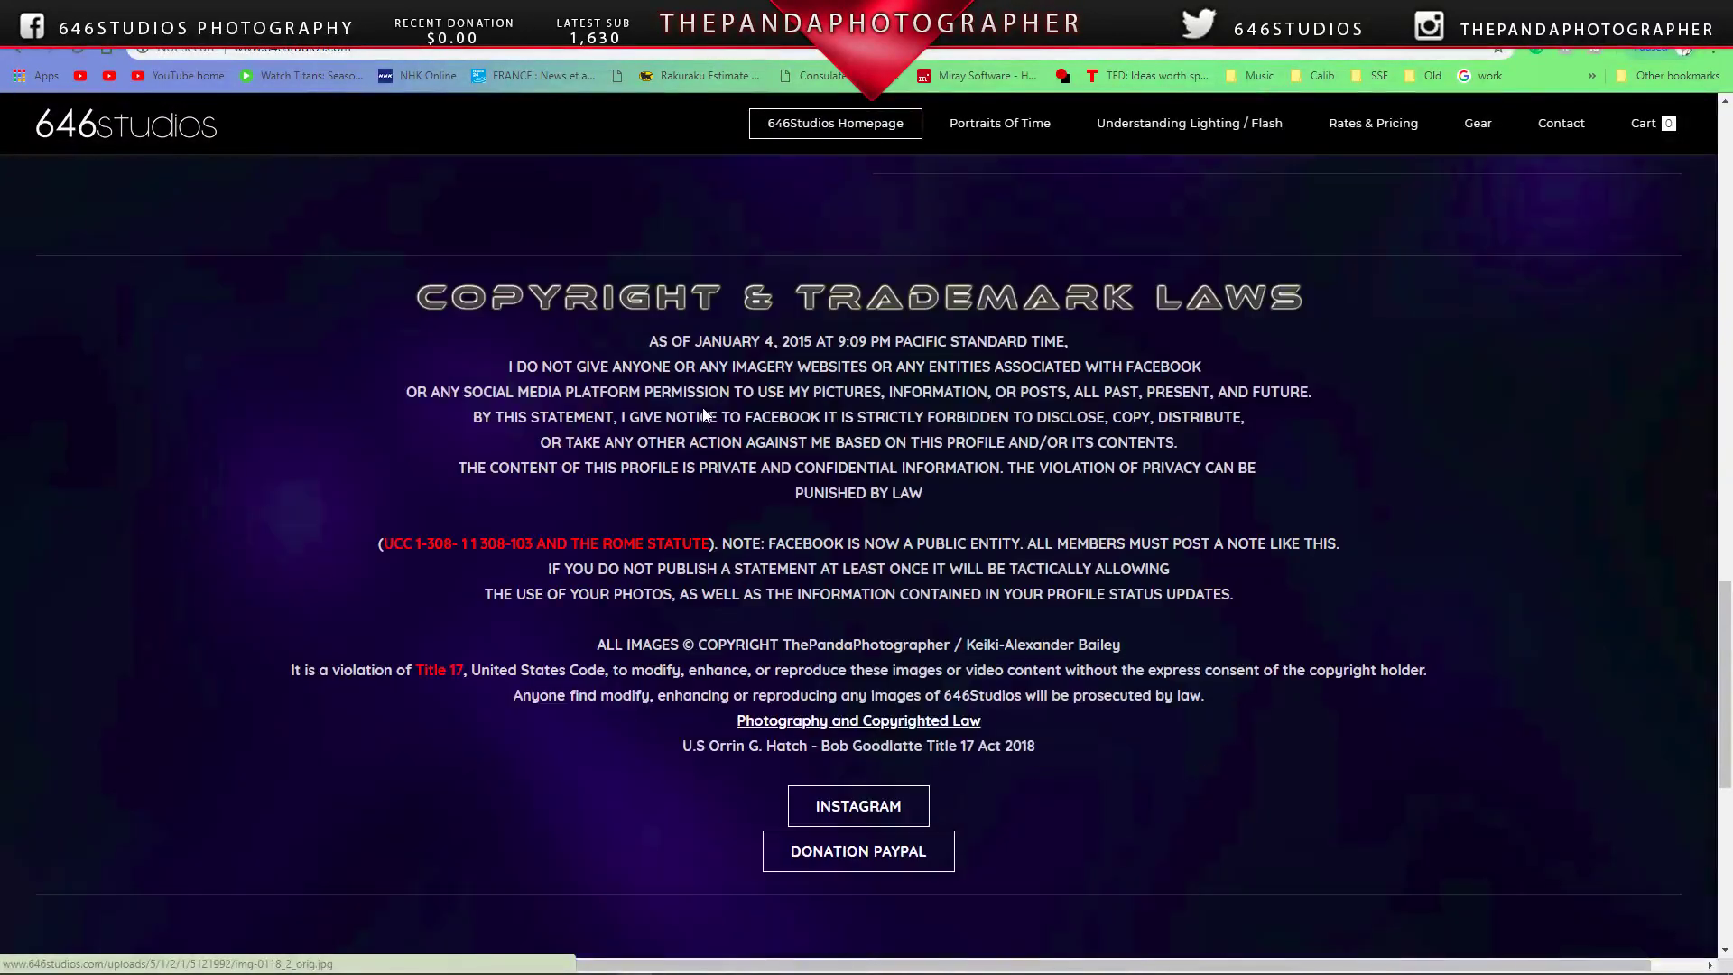
pyautogui.scroll(1, 705, 415)
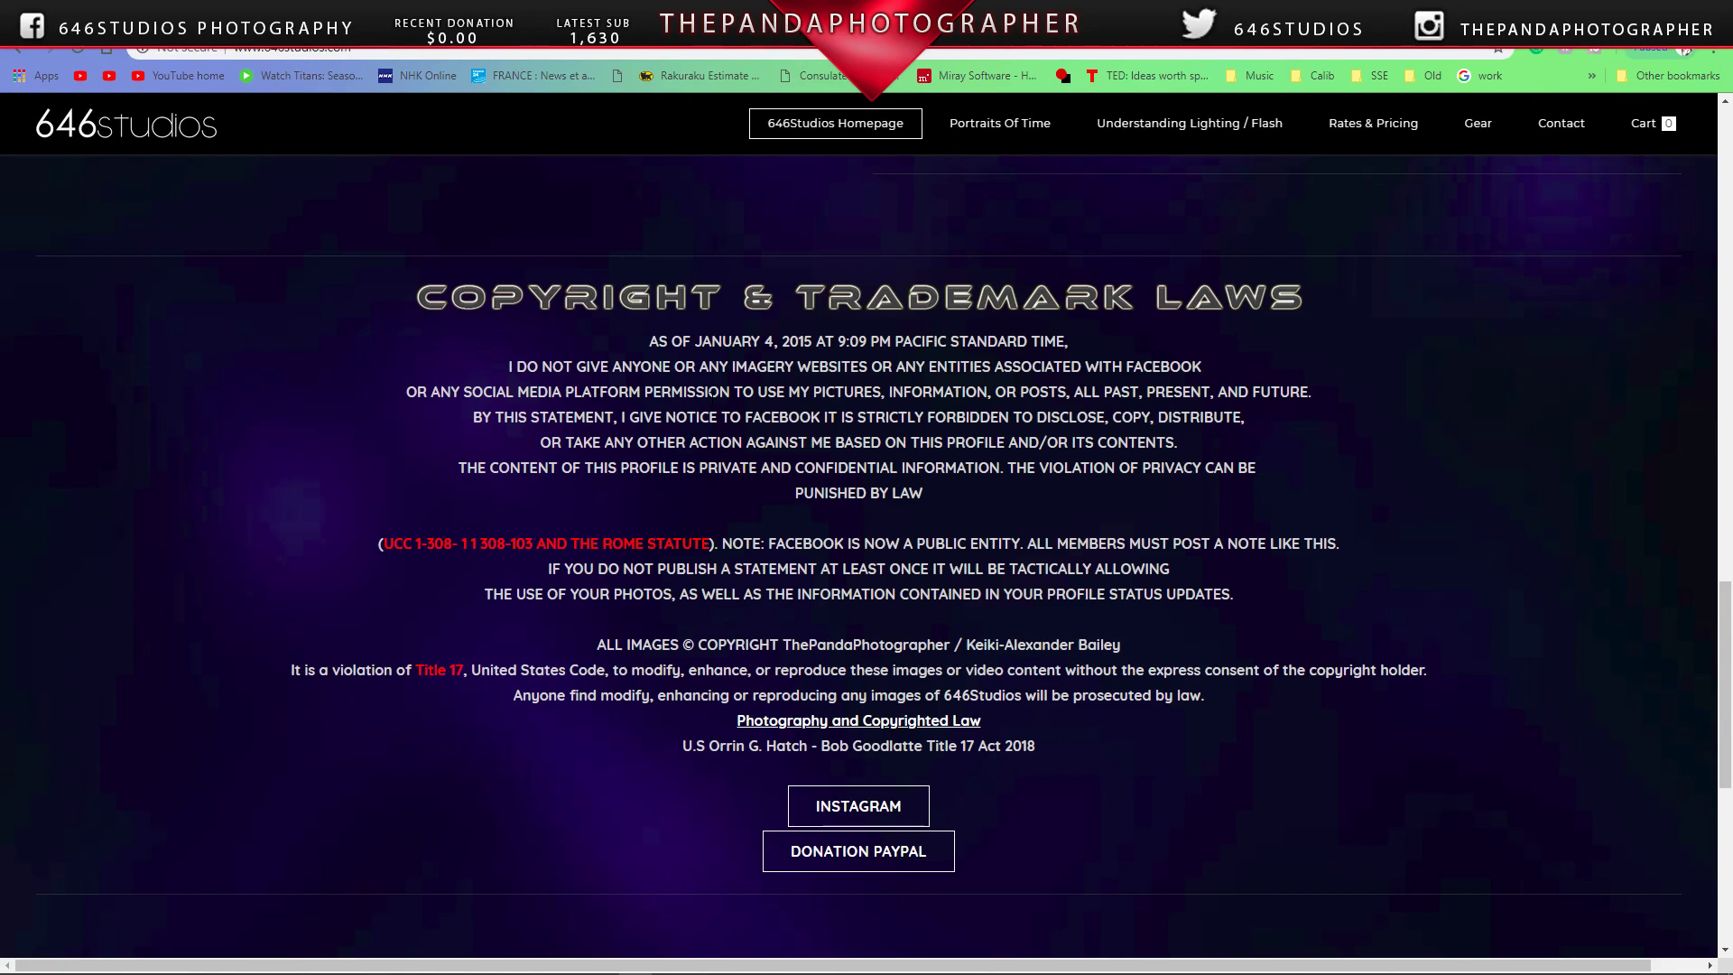
pyautogui.scroll(-6, 712, 397)
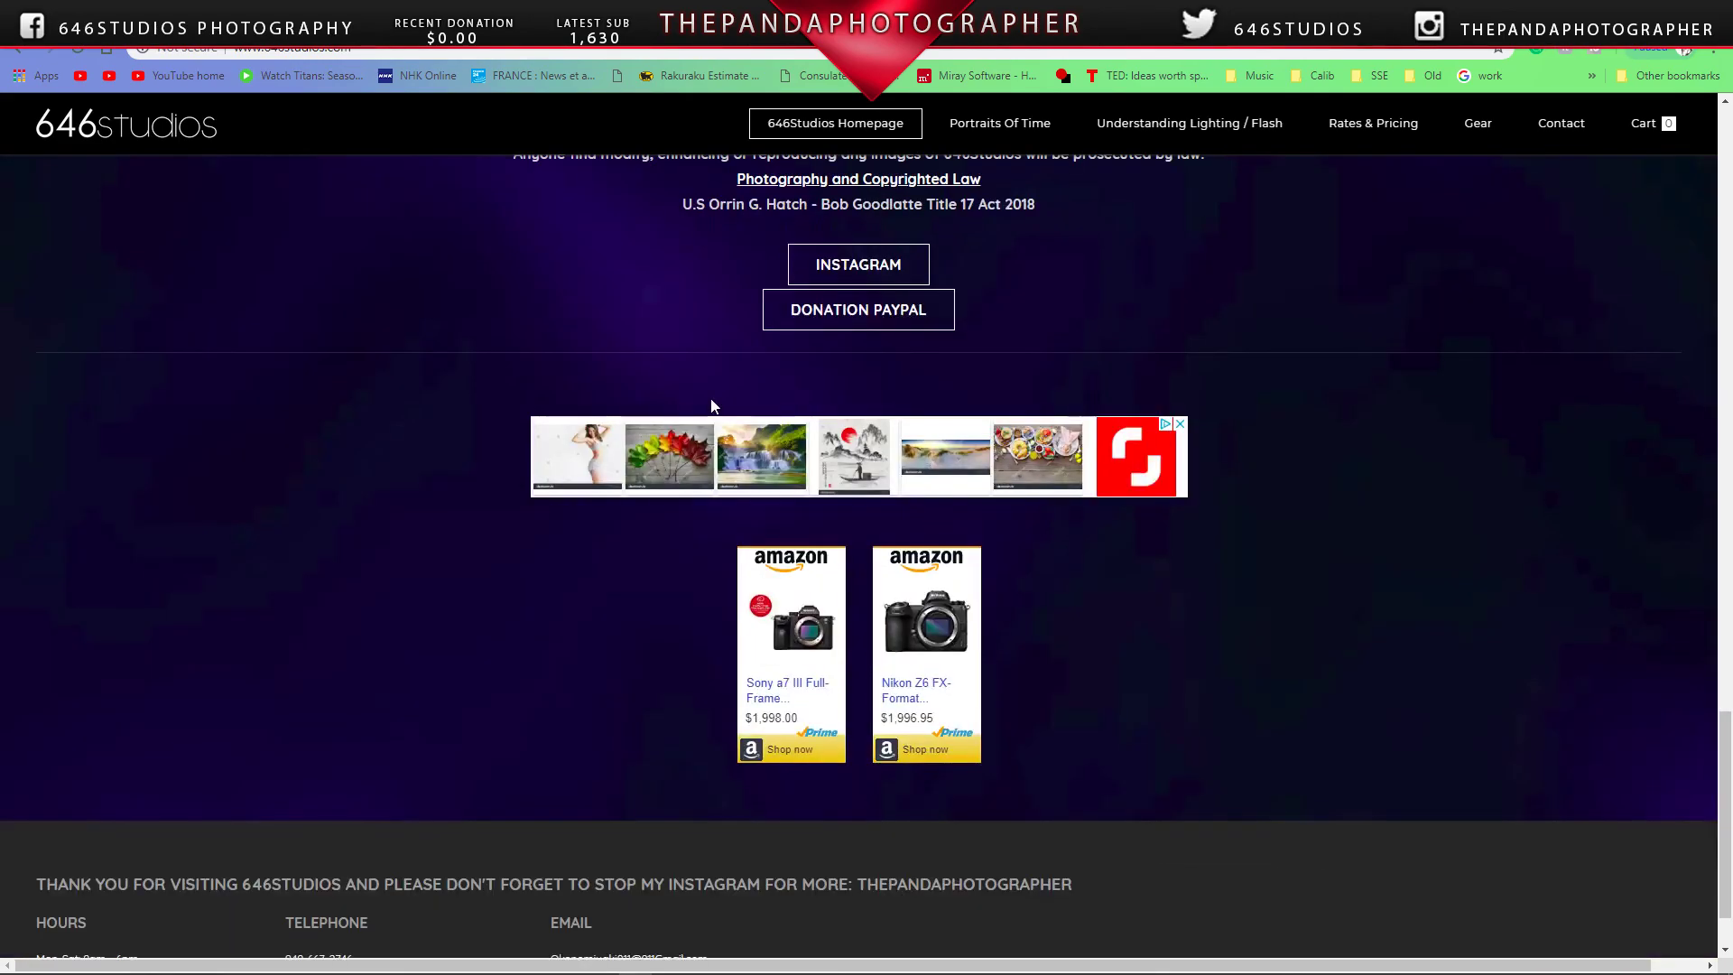
pyautogui.scroll(15, 713, 406)
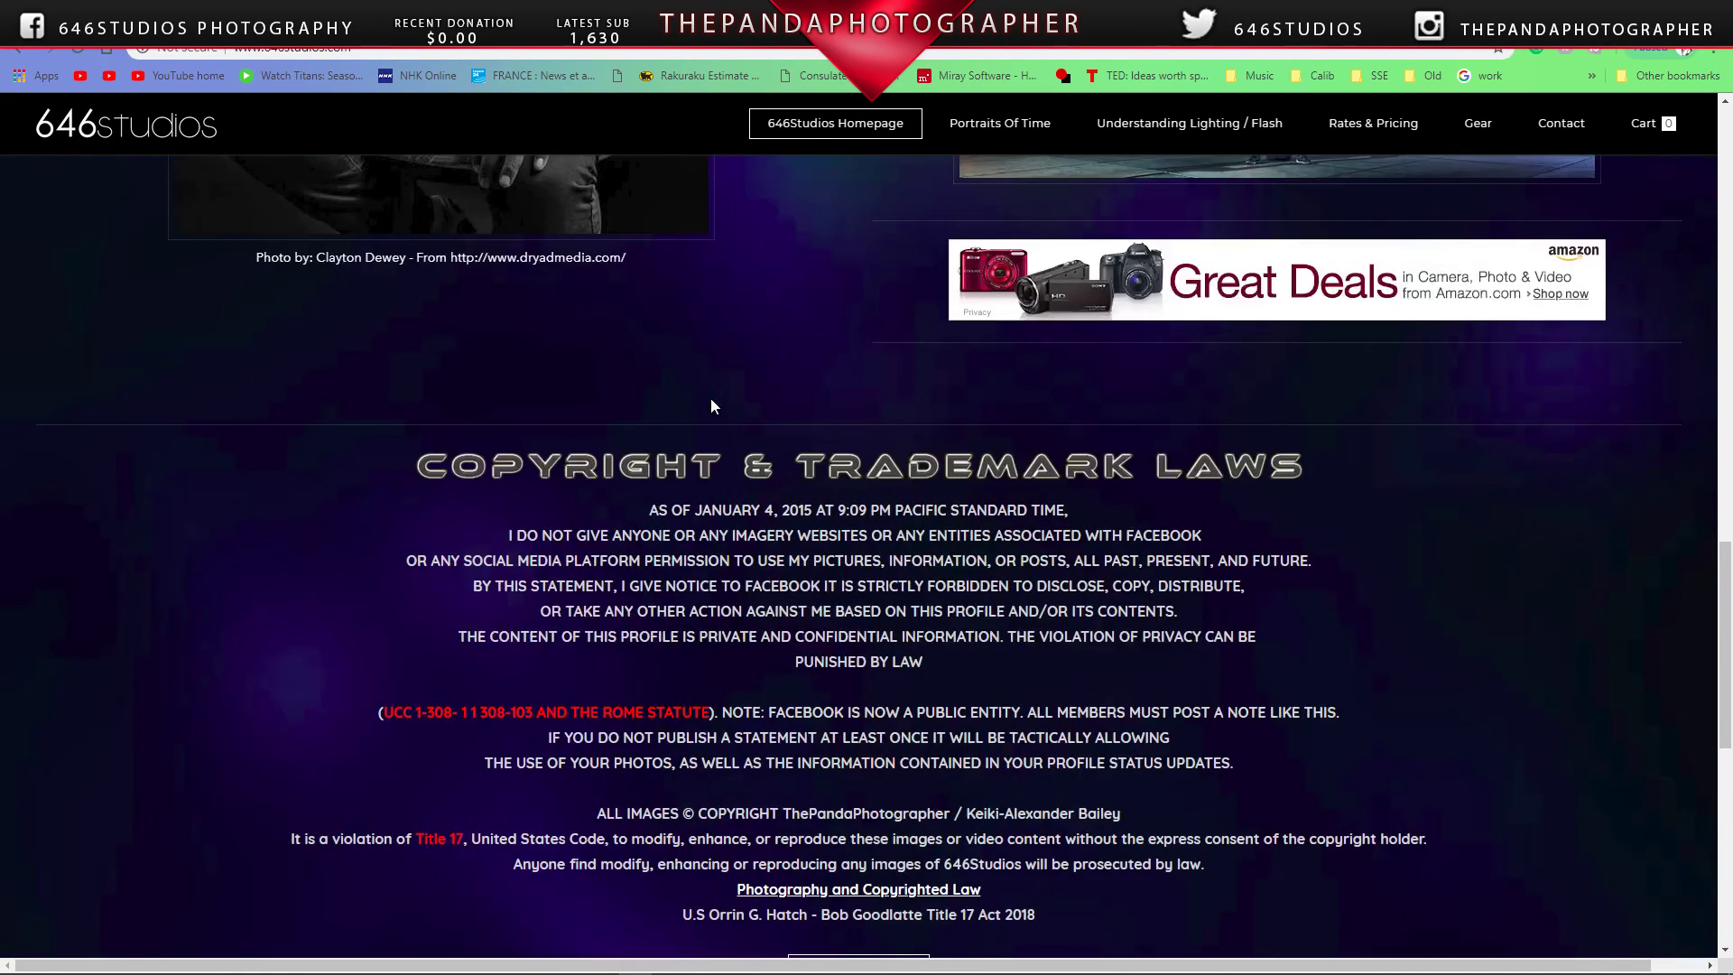
pyautogui.scroll(15, 713, 408)
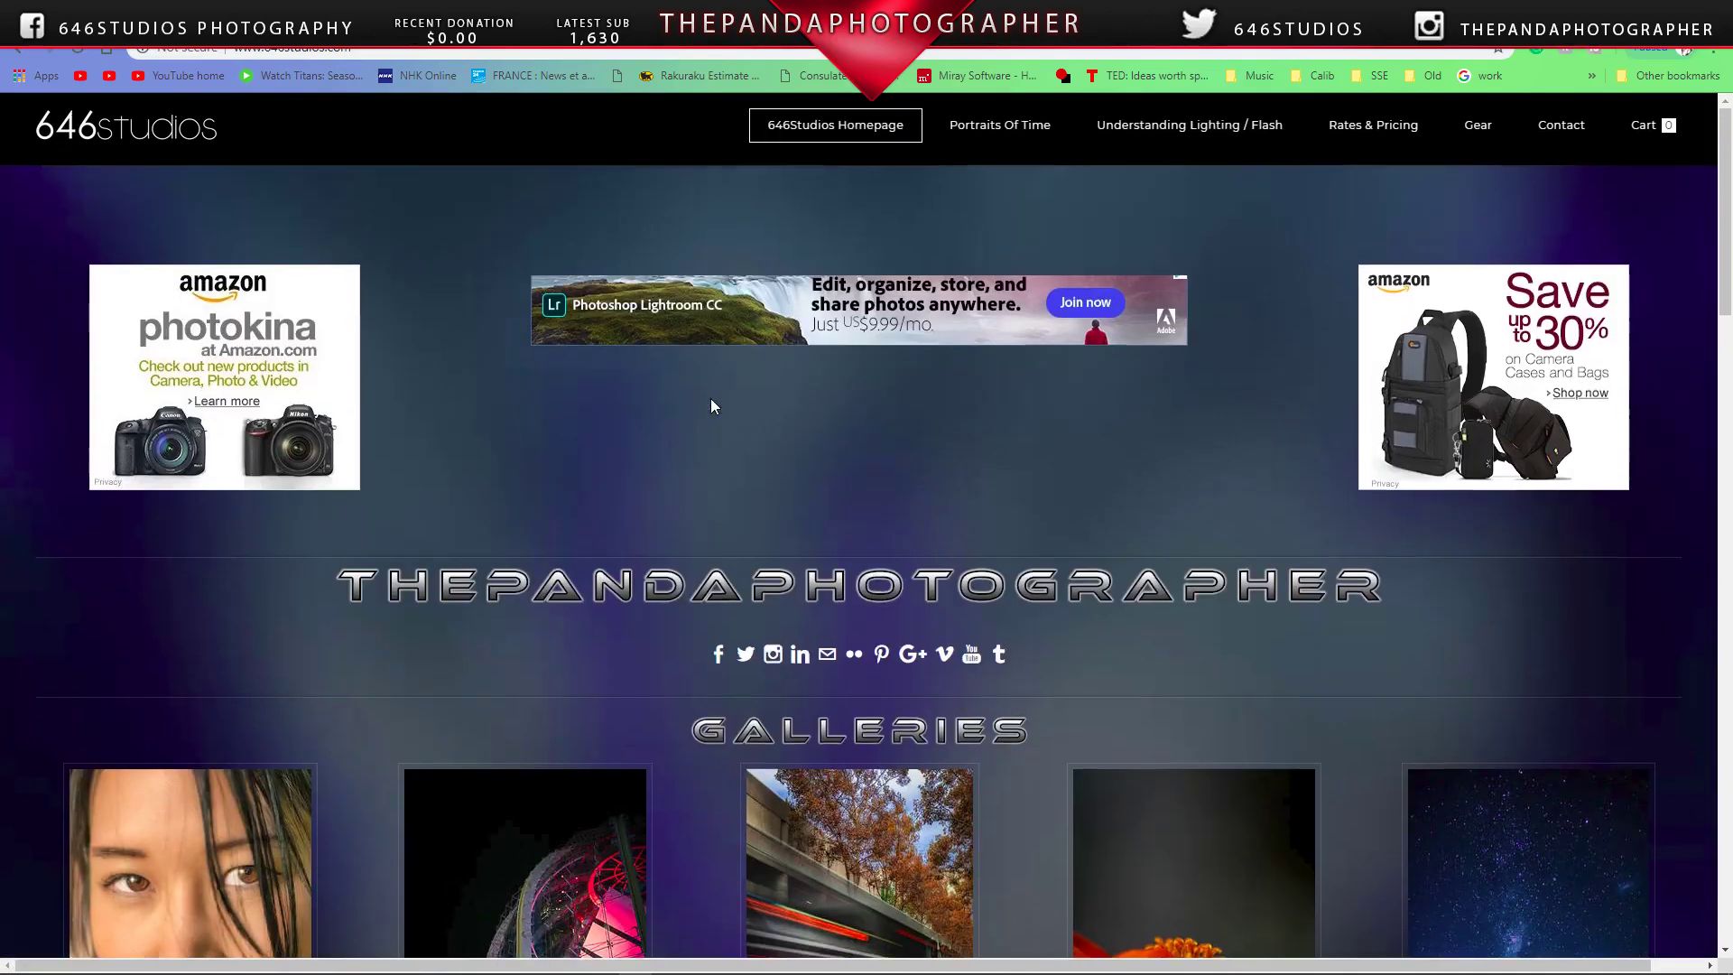